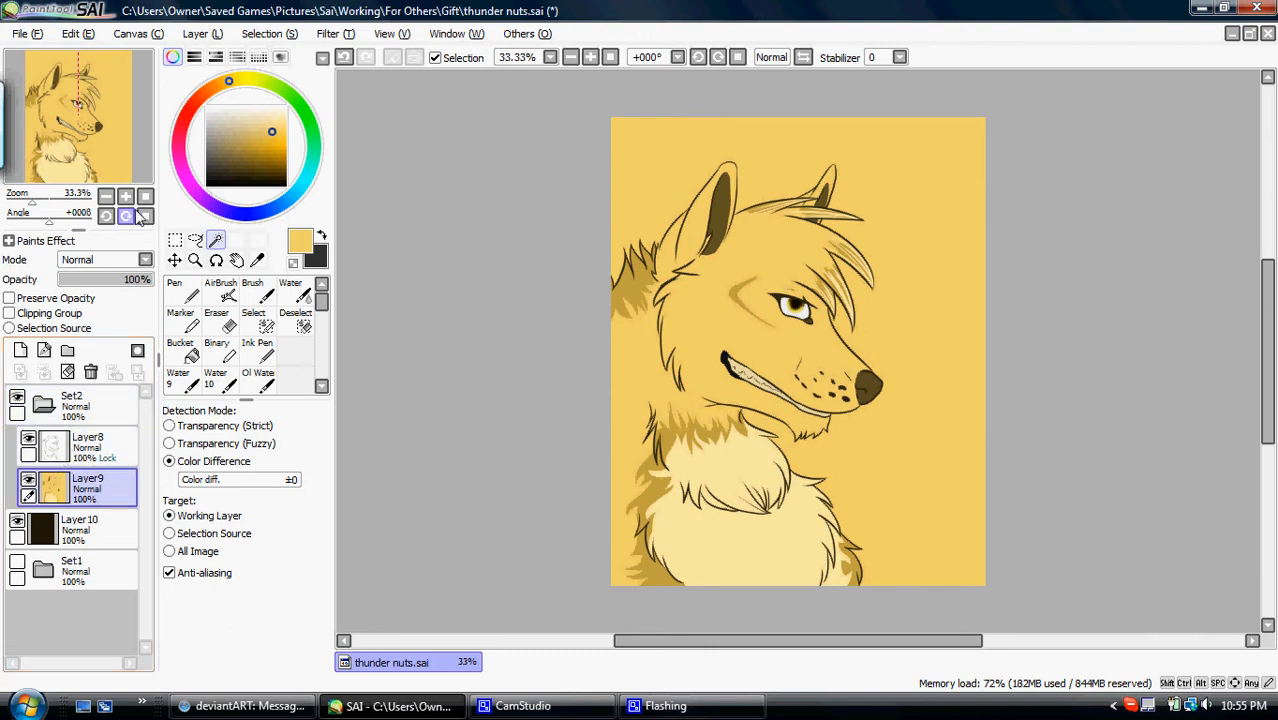
- Examine the flat colours and line art around the ear and nape, comparing the canvas with Layer9 shown and hidden
click(29, 481)
click(29, 481)
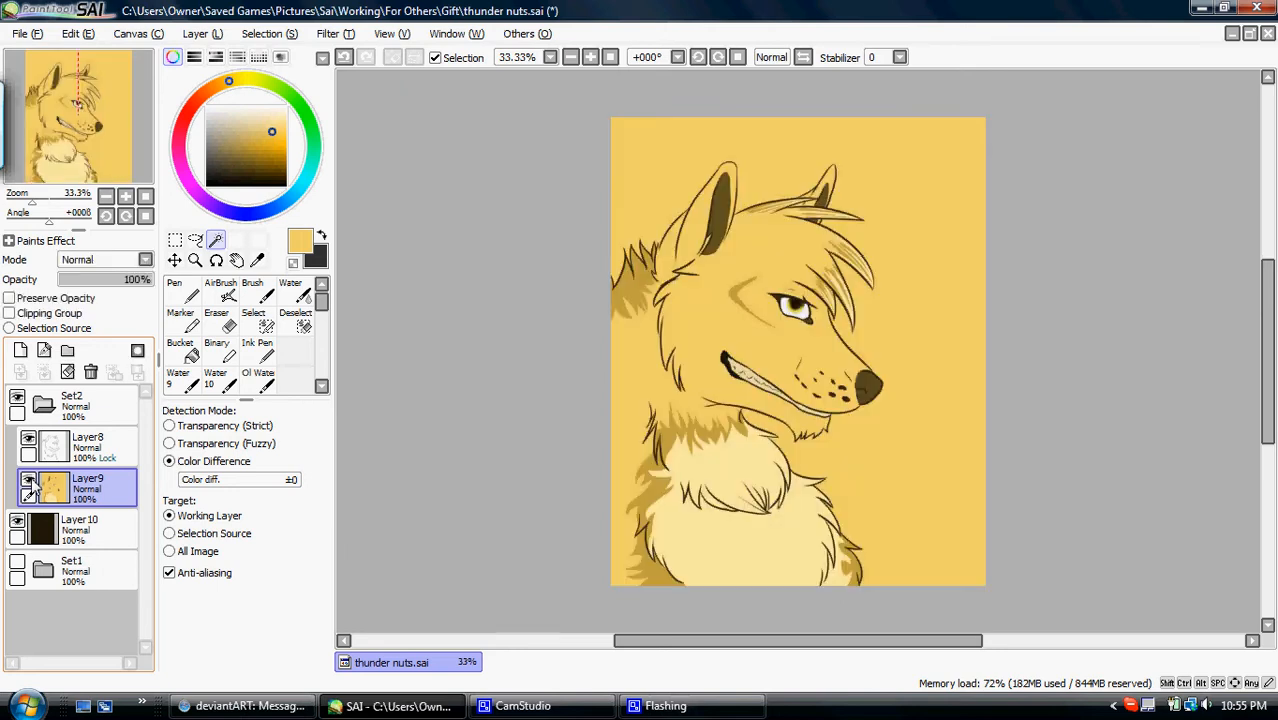
click(125, 197)
click(125, 197)
click(125, 197)
click(125, 197)
mouse_move(124, 142)
mouse_down()
mouse_move(92, 106)
mouse_move(140, 132)
mouse_up()
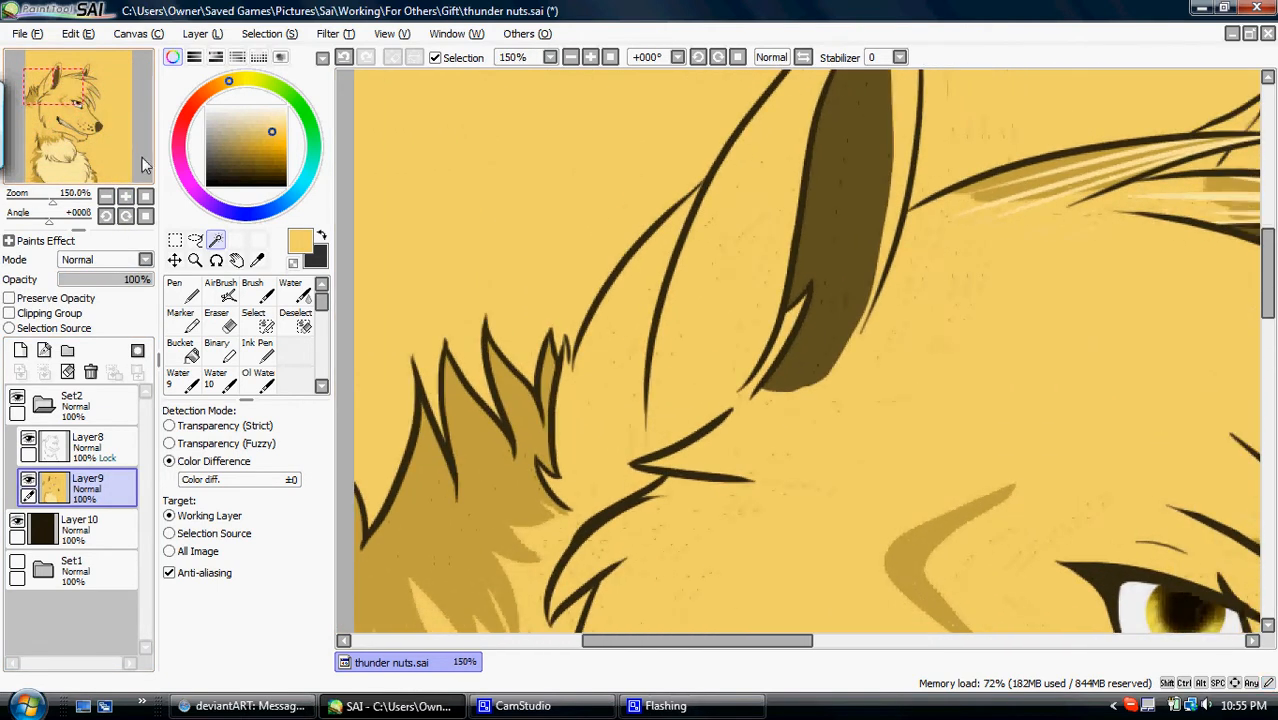
click(145, 197)
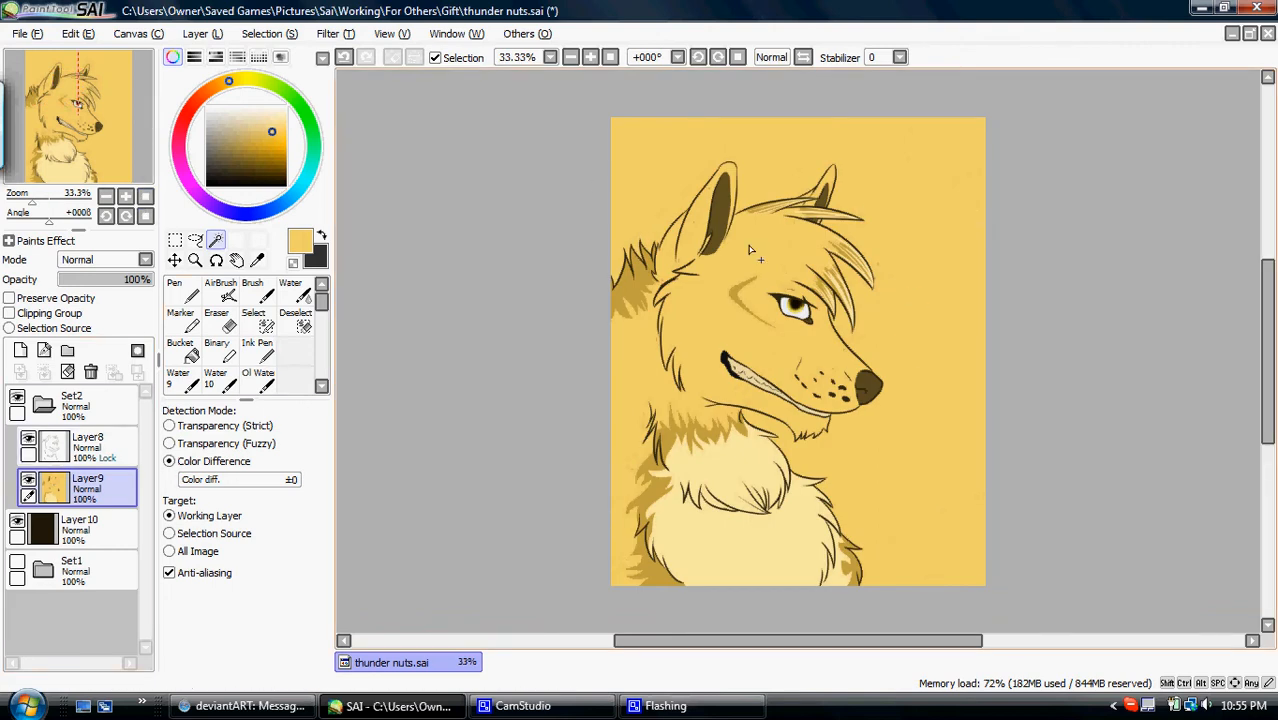
click(29, 482)
click(29, 482)
click(29, 482)
click(29, 482)
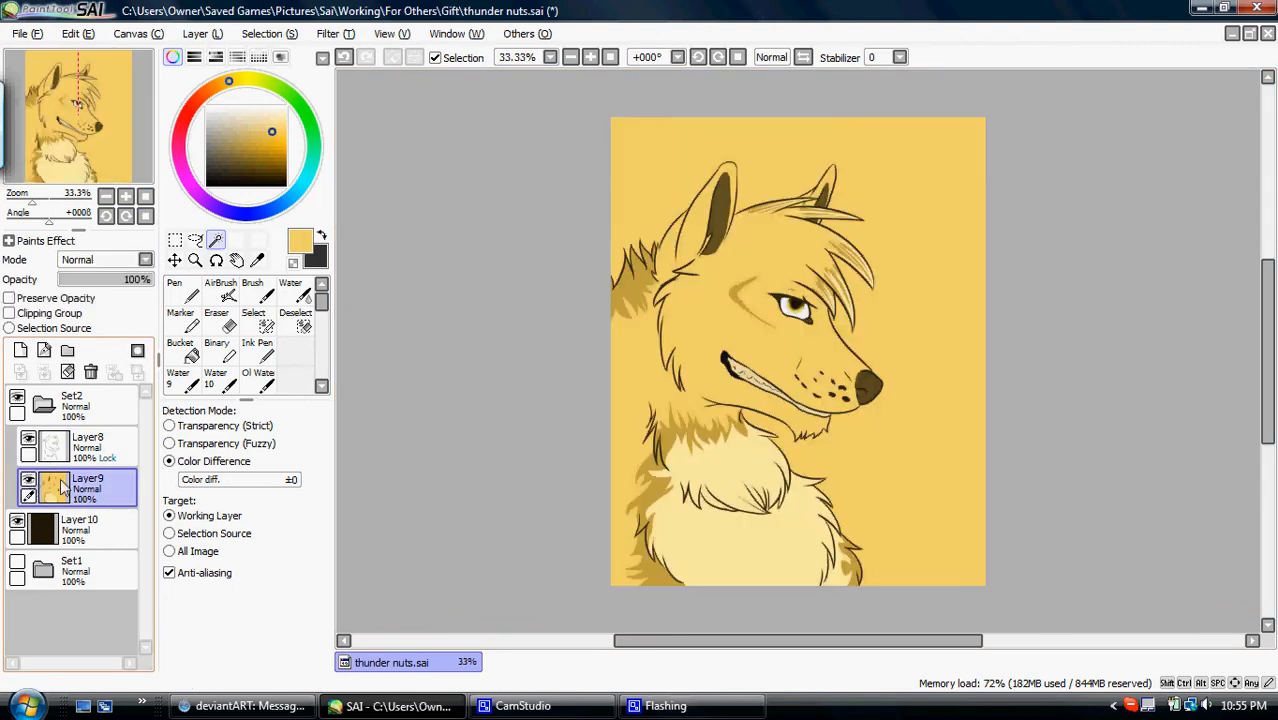
- Select the empty background around the wolf on line art Layer8 with the magic wand, using Transparency (Strict) detection
click(102, 458)
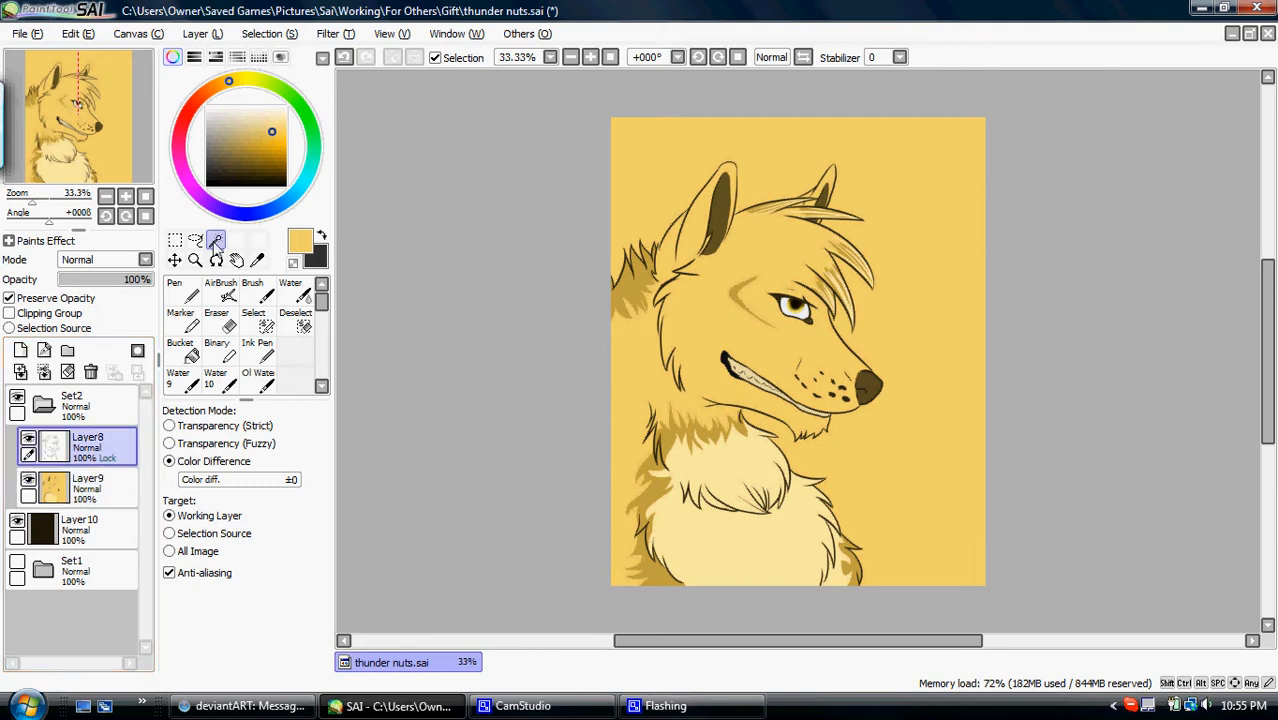
click(628, 164)
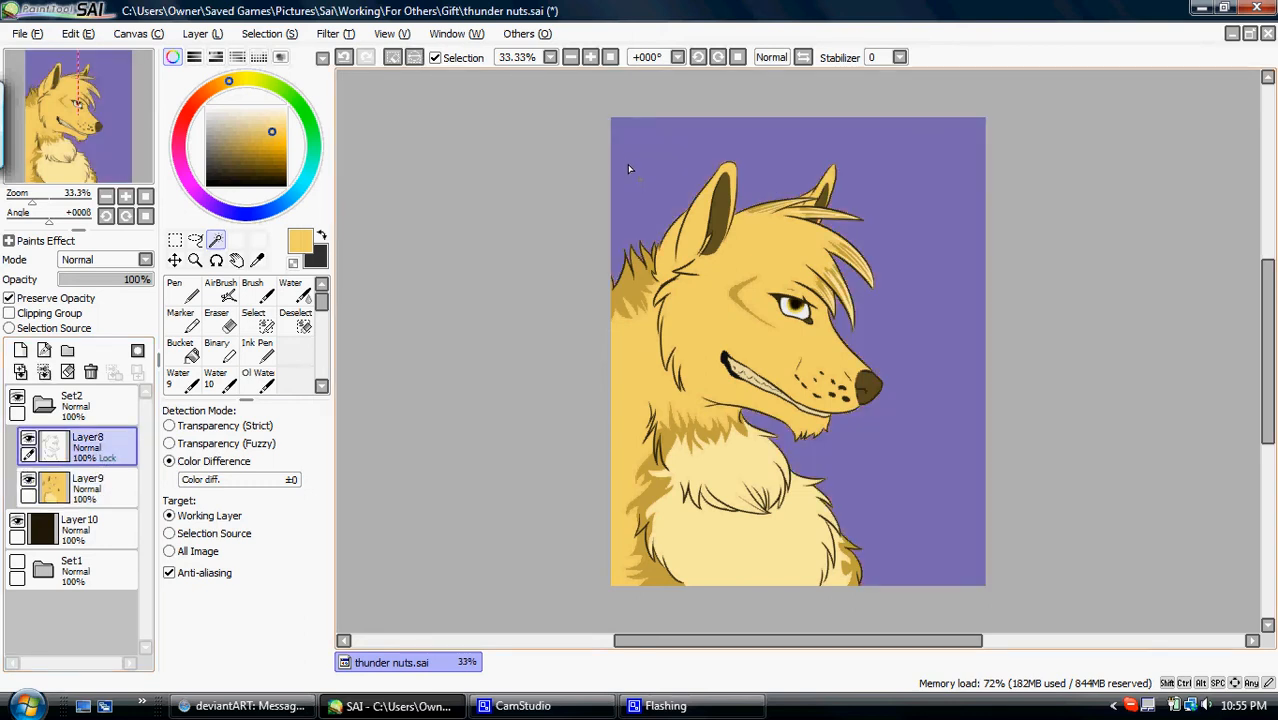
key(ctrl+d)
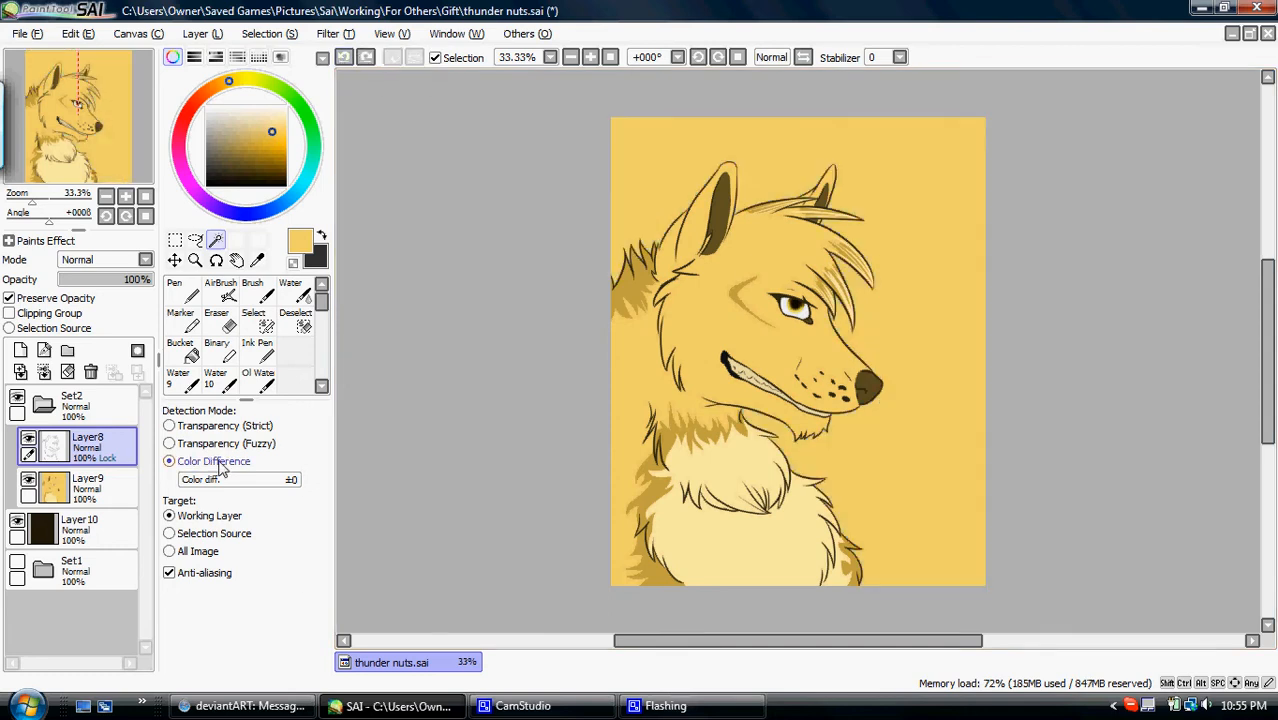
click(221, 425)
click(685, 166)
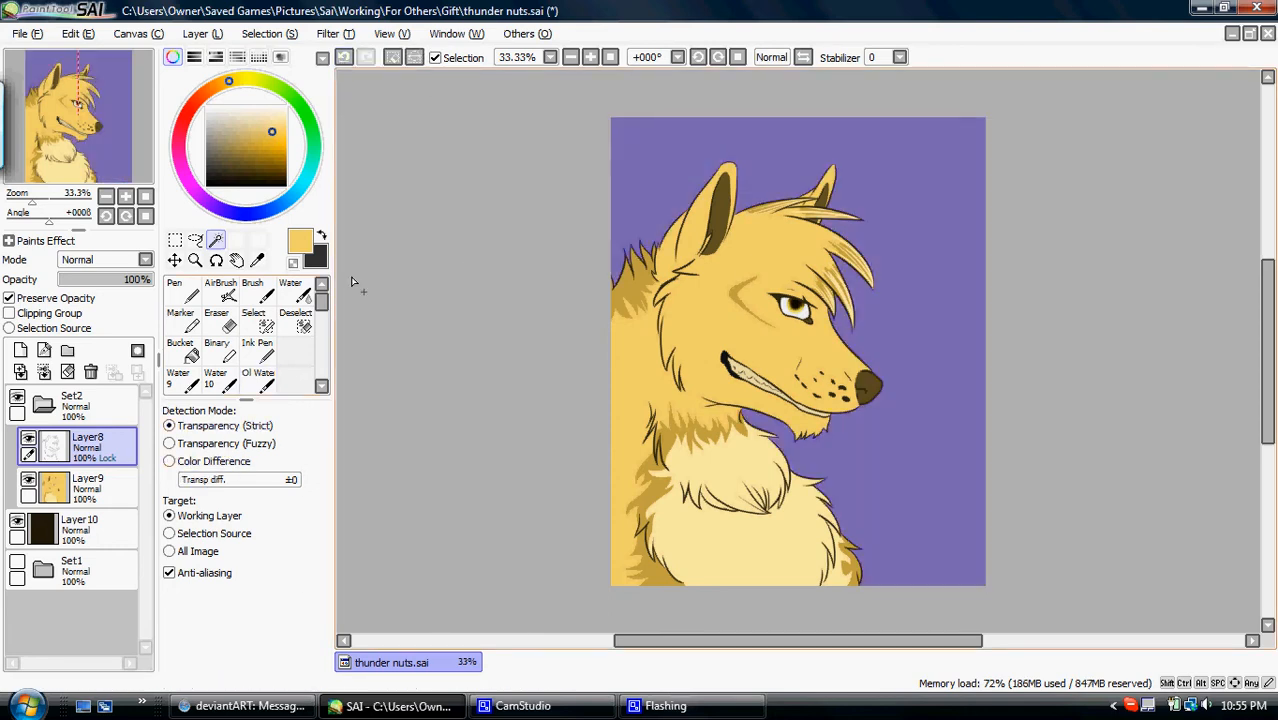
- Inspect the selection edge along the hair and add the missed corner beside the ear with the Select brush at size 16
click(125, 196)
click(125, 196)
drag(121, 135, 134, 124)
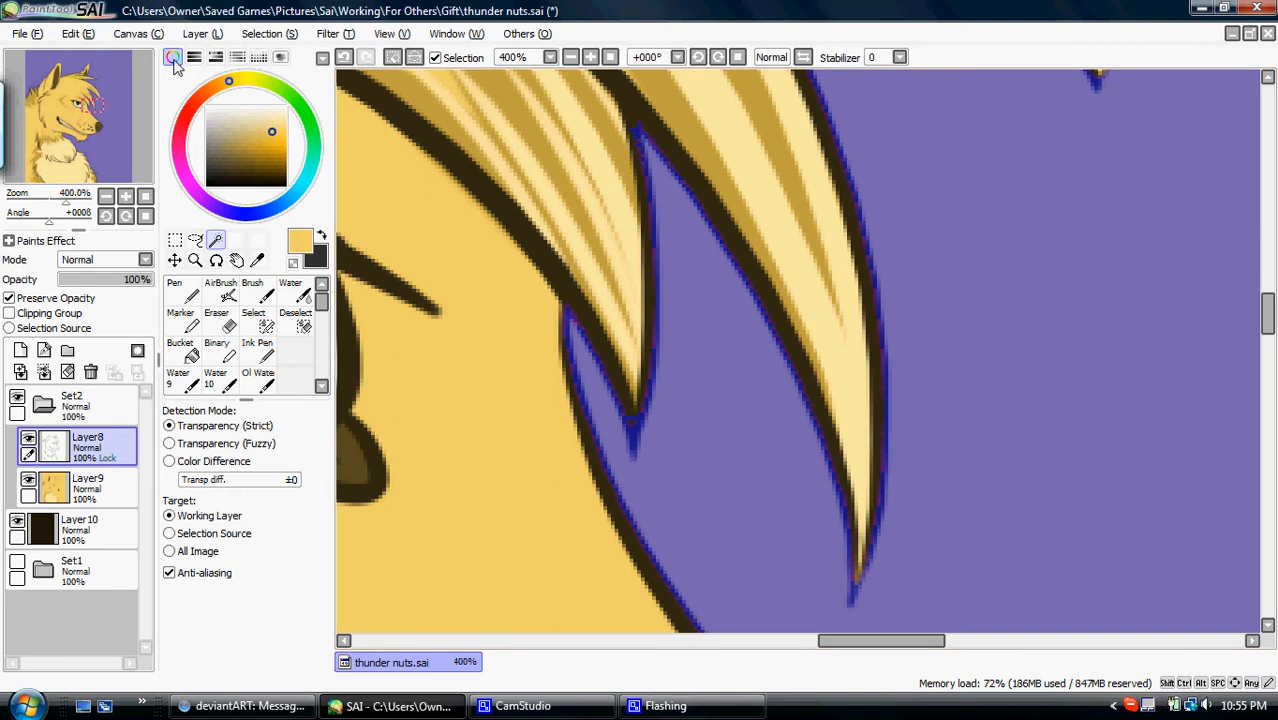
mouse_move(112, 129)
mouse_down()
mouse_move(120, 112)
mouse_move(130, 123)
mouse_up()
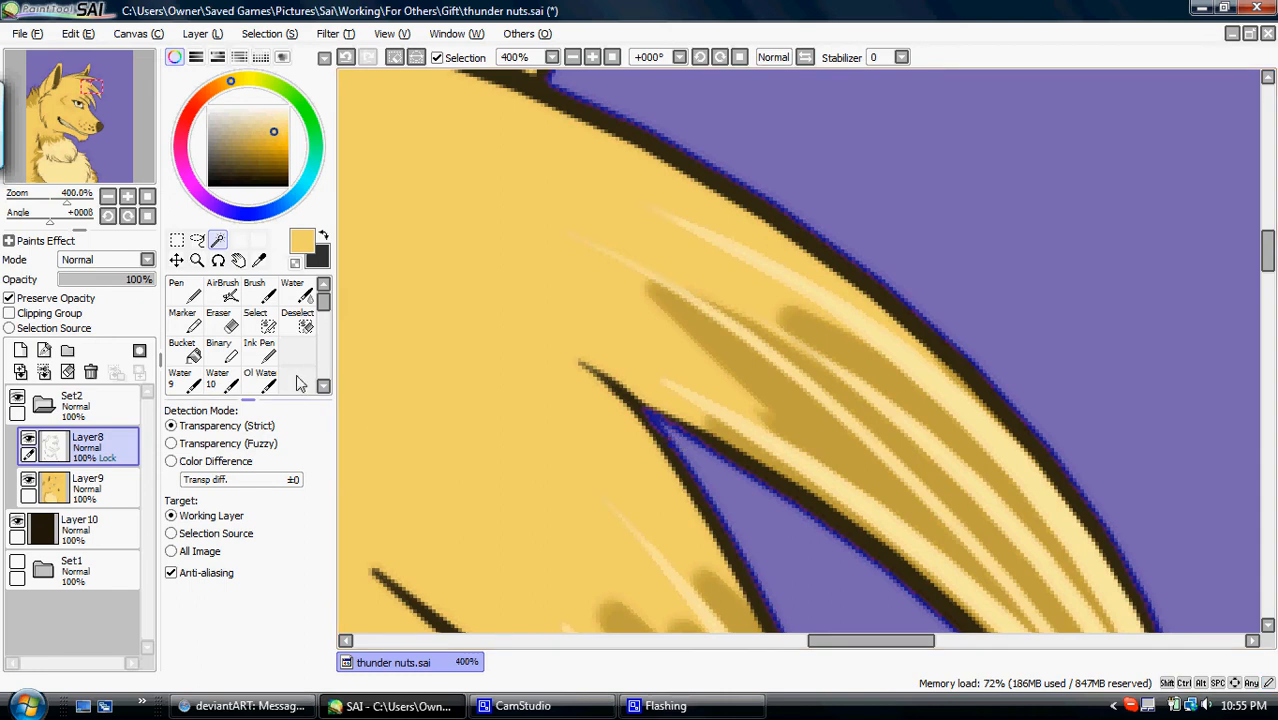
click(260, 322)
mouse_move(113, 142)
mouse_down()
mouse_move(112, 124)
mouse_move(90, 133)
mouse_up()
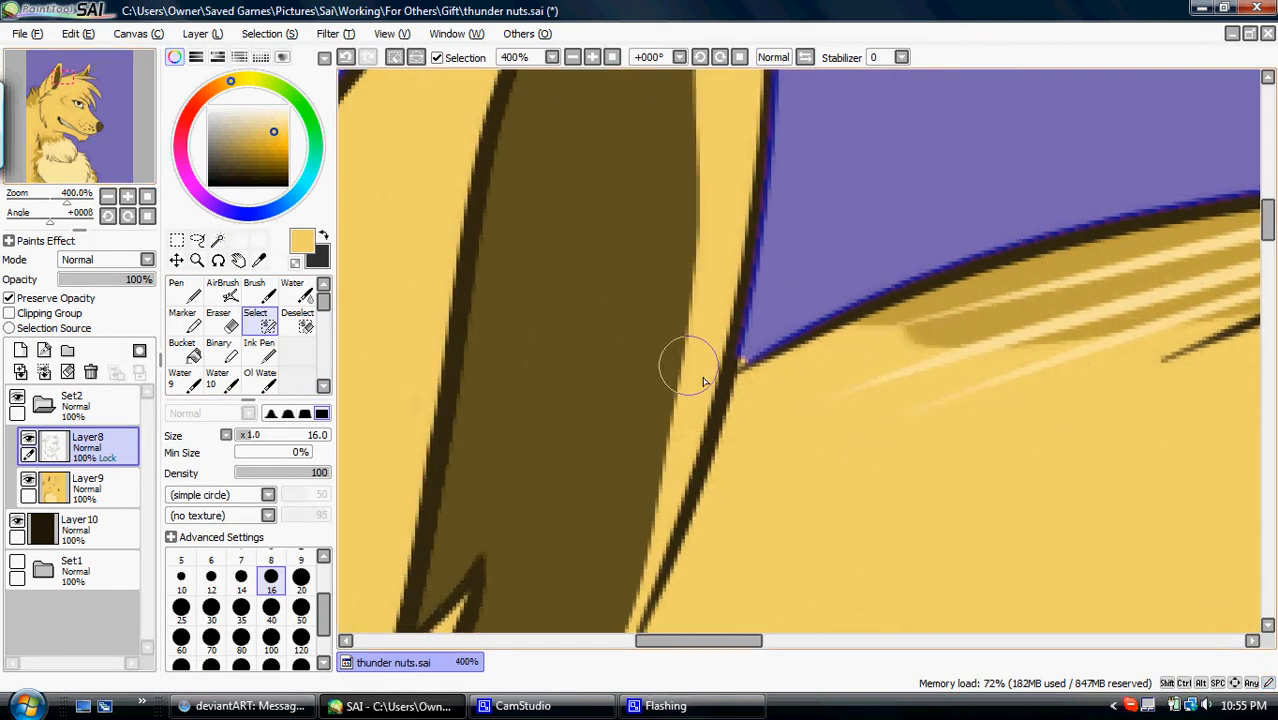
drag(735, 365, 741, 359)
- Brush the missed gaps between the fur spikes on the back of the neck into the selection
drag(89, 116, 58, 125)
drag(582, 428, 602, 464)
drag(436, 453, 452, 533)
mouse_move(776, 285)
mouse_down()
mouse_move(789, 318)
mouse_move(782, 283)
mouse_up()
- Brush the missed gaps between the chin fur tufts into the selection and check its edge down along the chest fur
drag(140, 86, 137, 149)
click(147, 195)
click(131, 195)
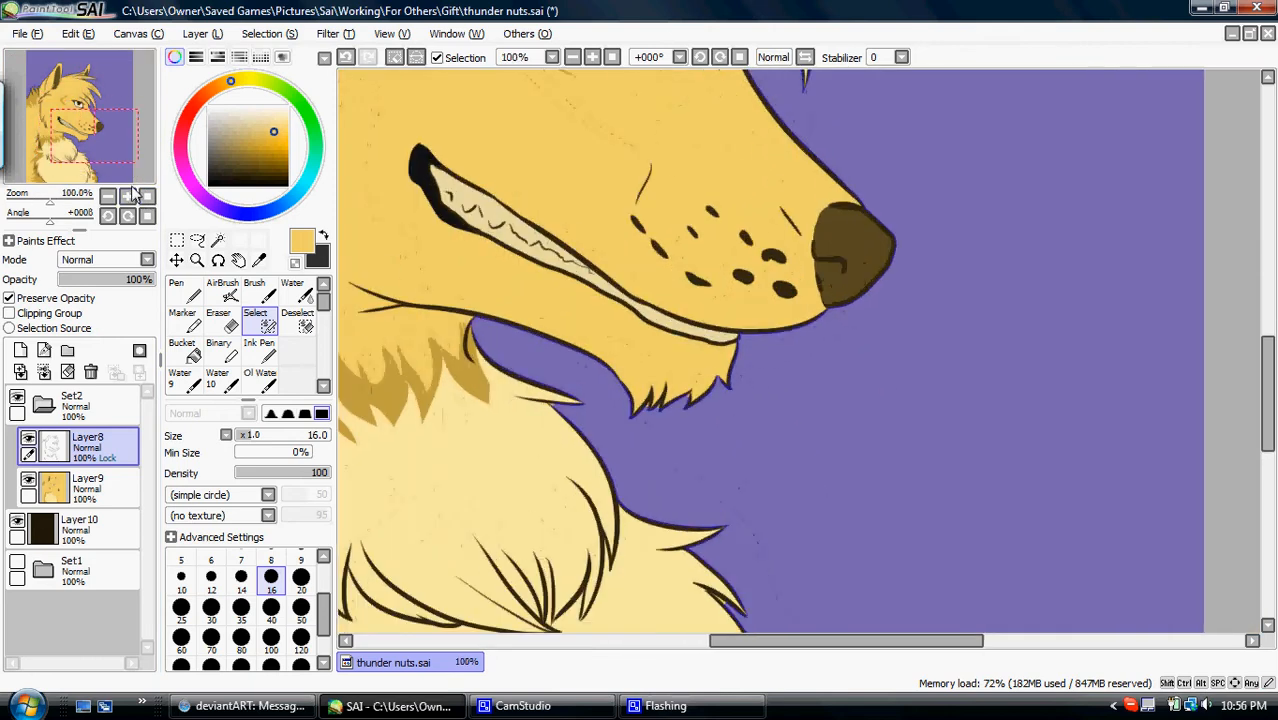
click(129, 198)
click(129, 198)
click(129, 198)
drag(115, 170, 103, 173)
mouse_move(706, 386)
mouse_down()
mouse_move(695, 402)
mouse_move(740, 383)
mouse_move(746, 404)
mouse_up()
drag(829, 359, 813, 375)
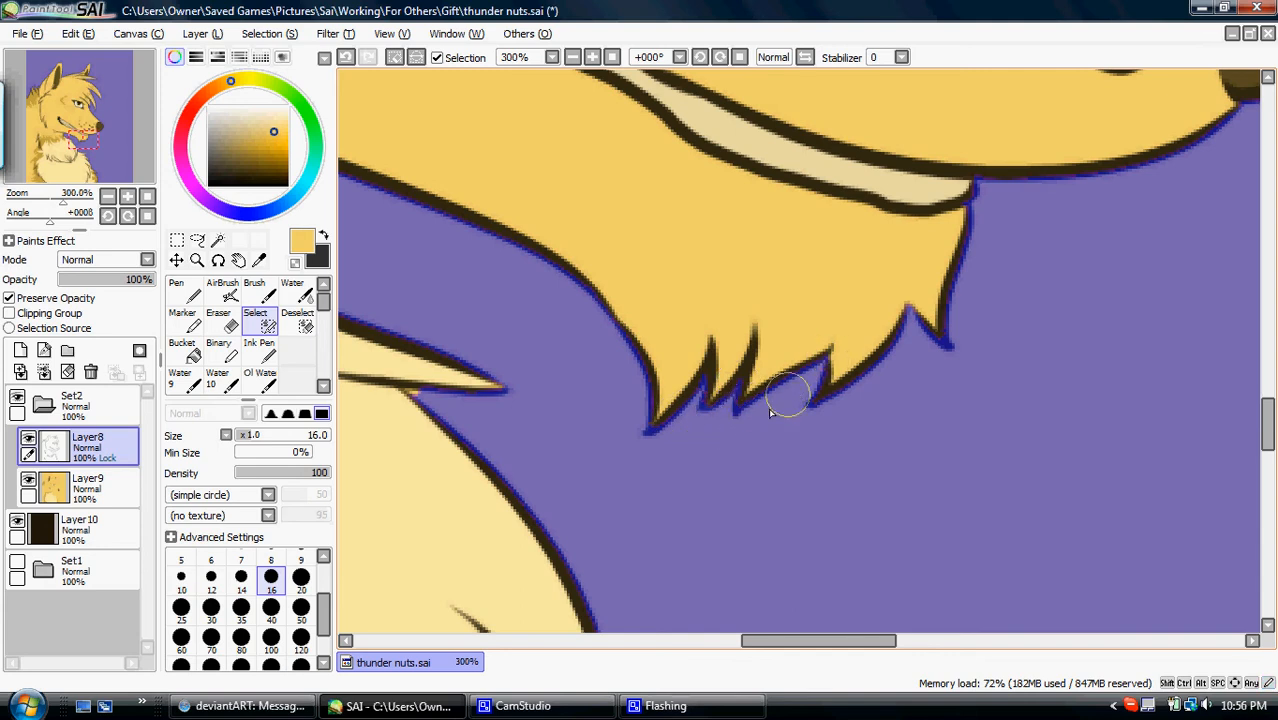
drag(107, 138, 118, 158)
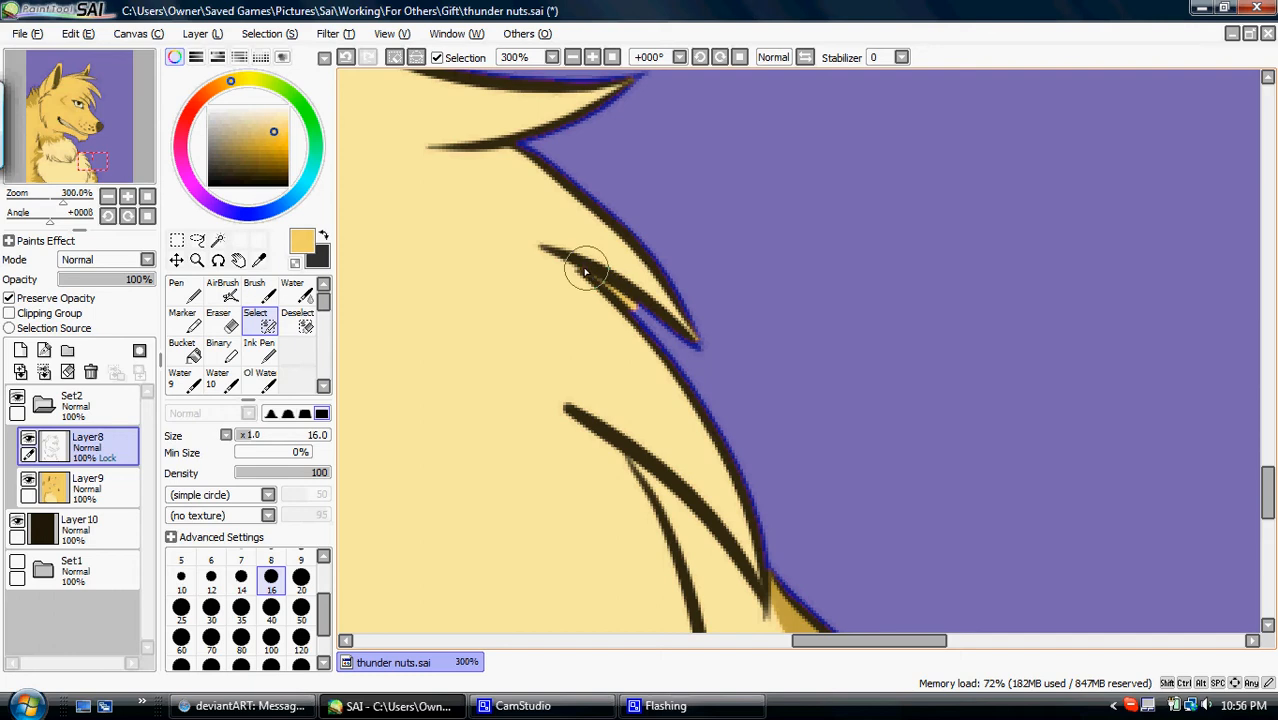
drag(118, 90, 131, 108)
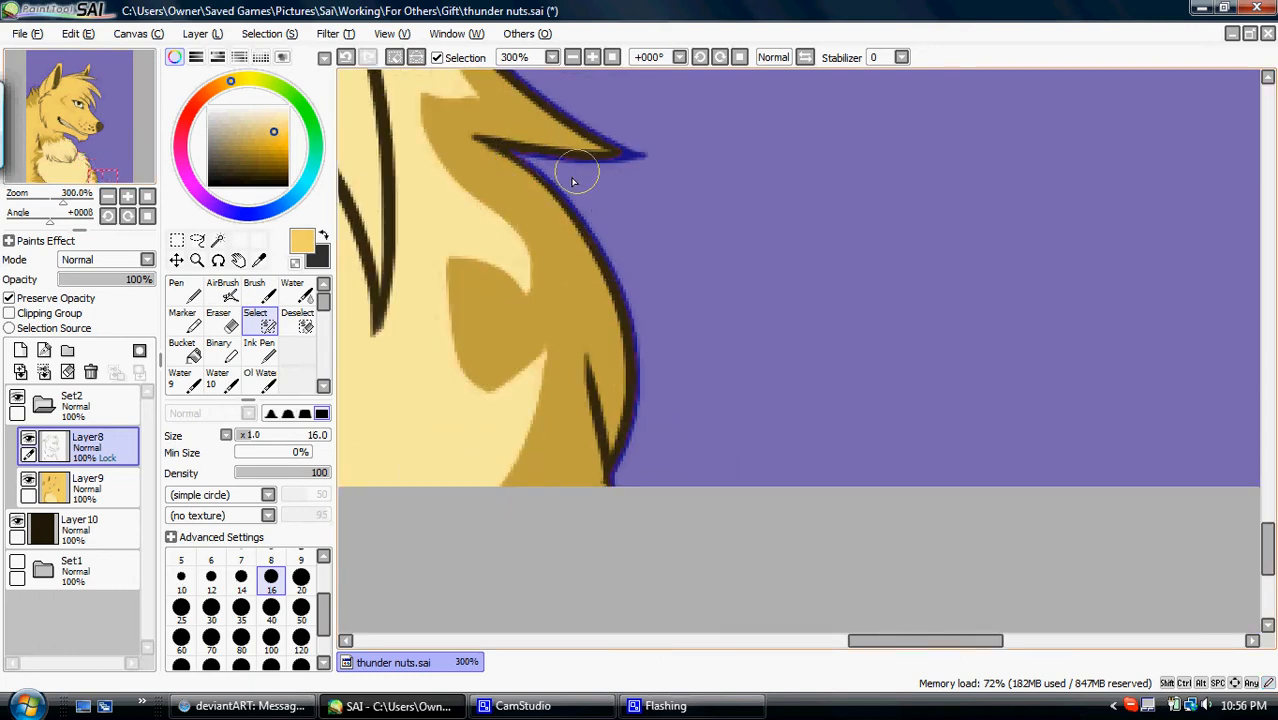
click(147, 198)
- Show and hide Layer9 and Layer8 in turn to check what each layer contributes within the selection
click(30, 485)
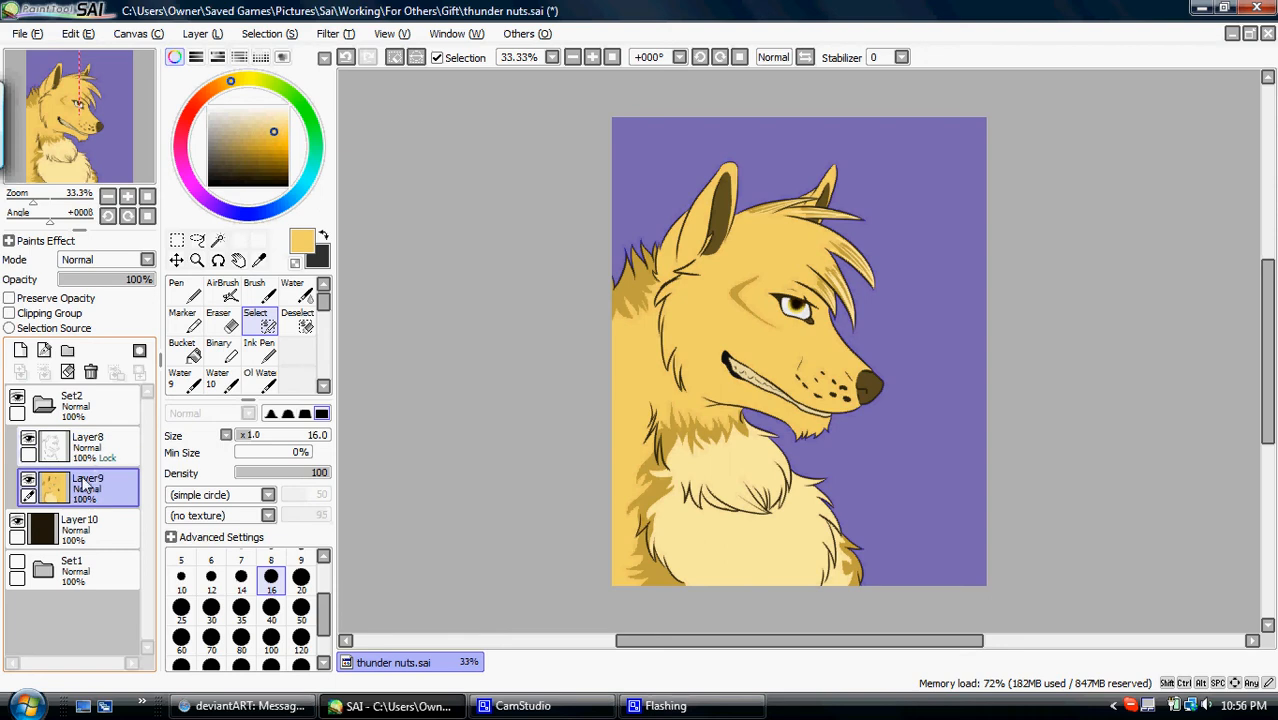
click(29, 480)
click(29, 480)
click(29, 480)
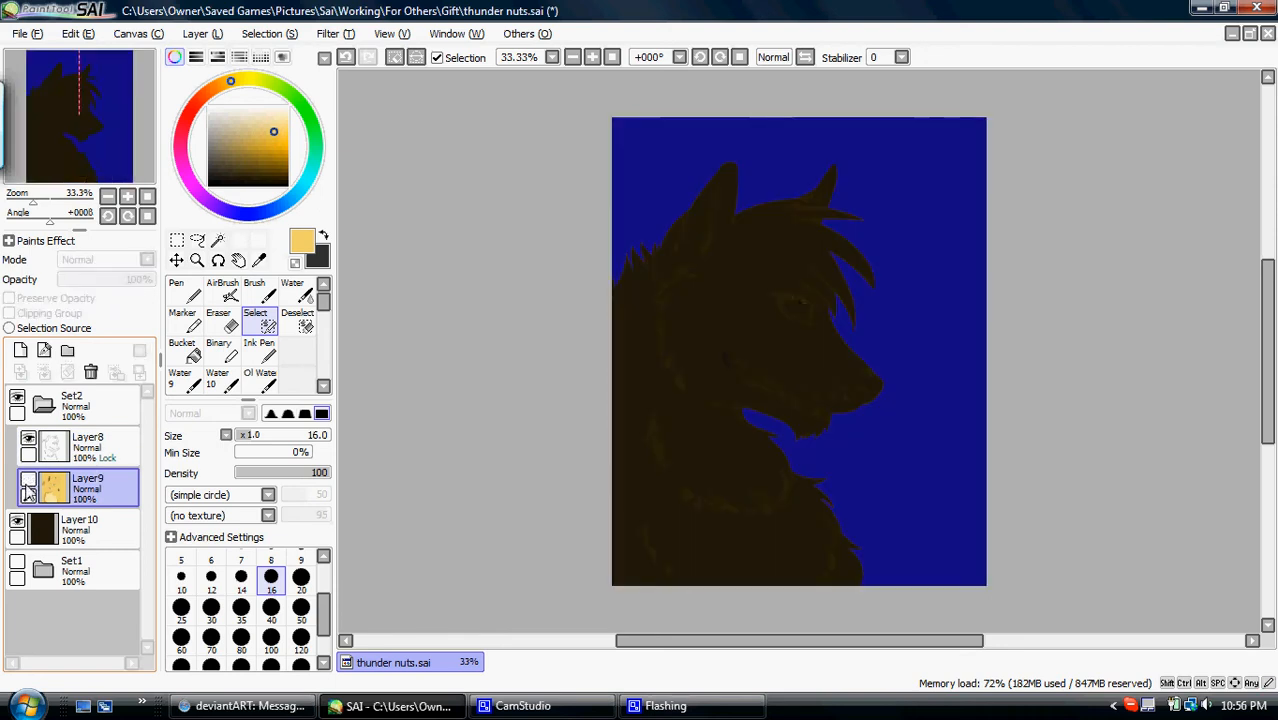
click(29, 480)
click(64, 452)
click(29, 442)
click(29, 442)
click(29, 442)
click(29, 442)
click(29, 442)
click(29, 442)
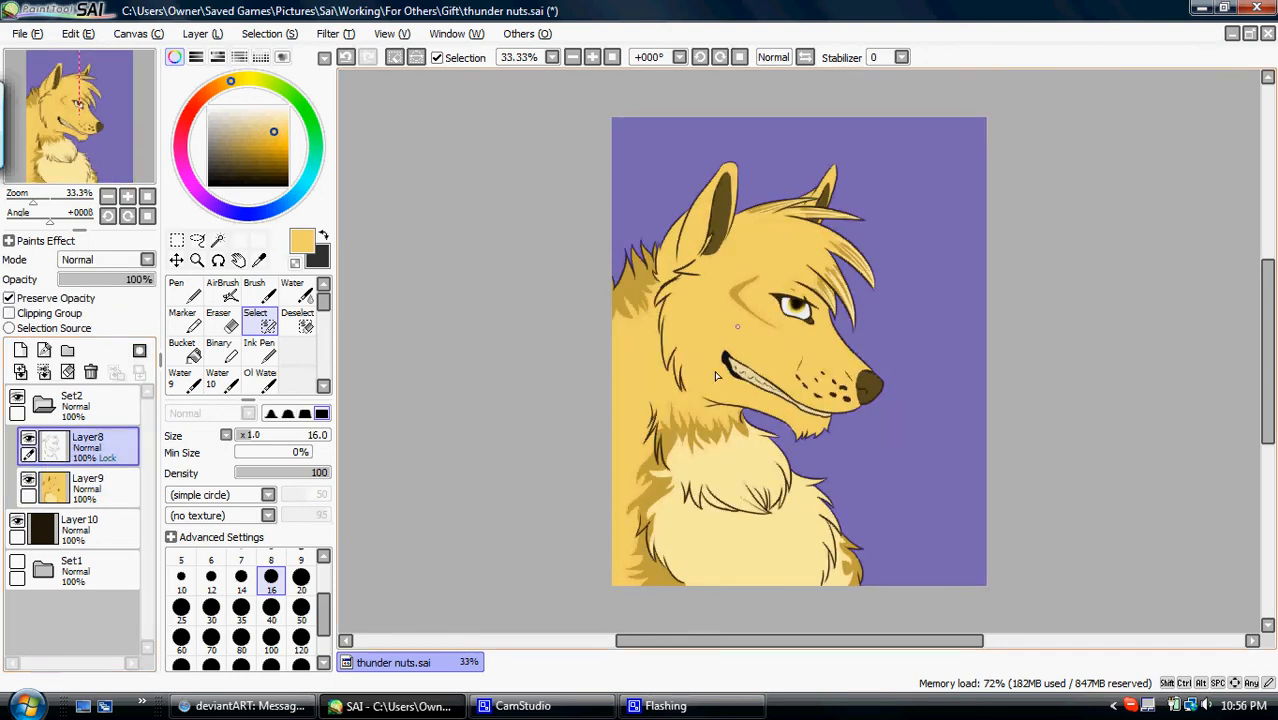
- Clear the selected background area from the flat colour Layer9 and remove the selection
click(112, 481)
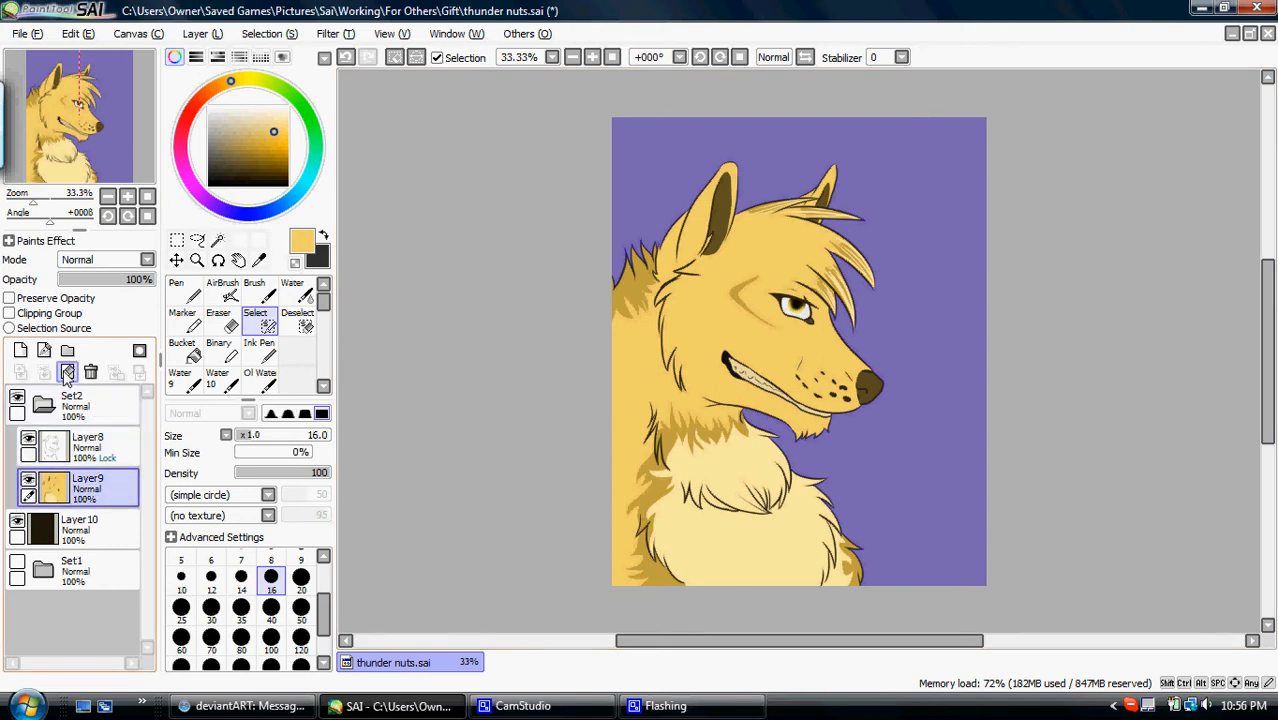
click(67, 372)
click(394, 57)
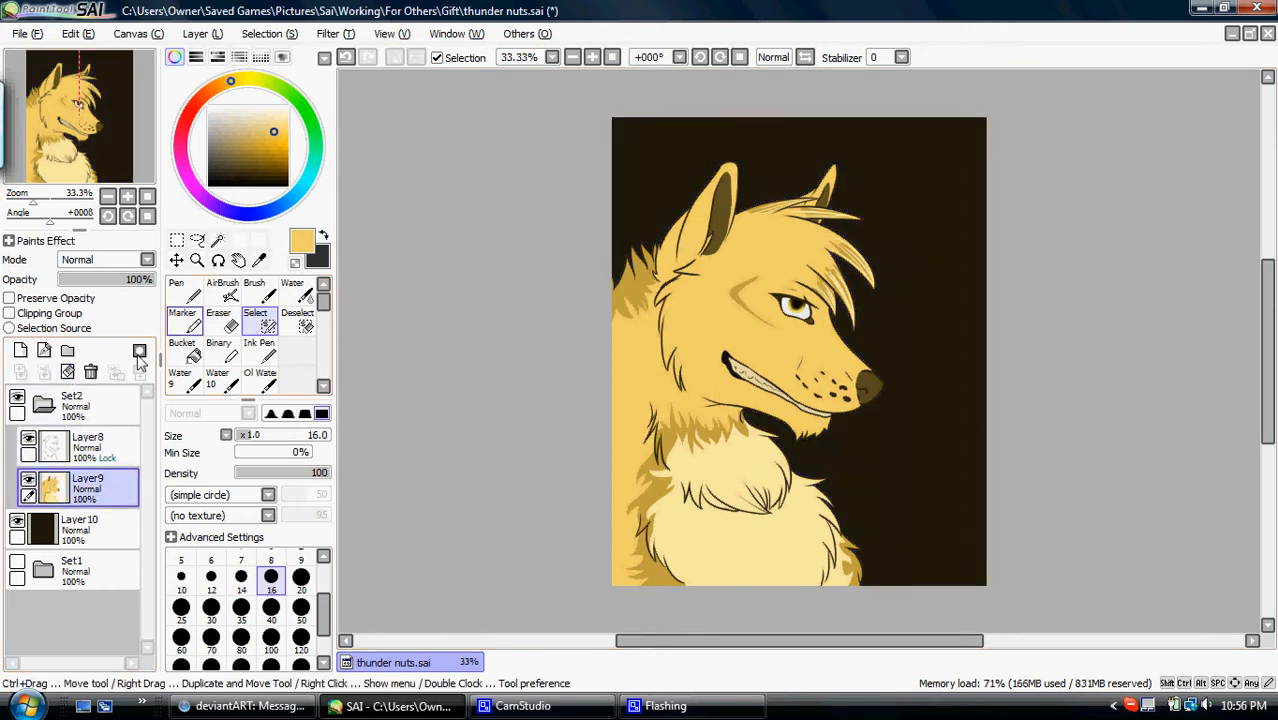
- Add a new layer clipped to Layer9 and bucket-fill it with a dark reddish brown
click(19, 351)
click(10, 313)
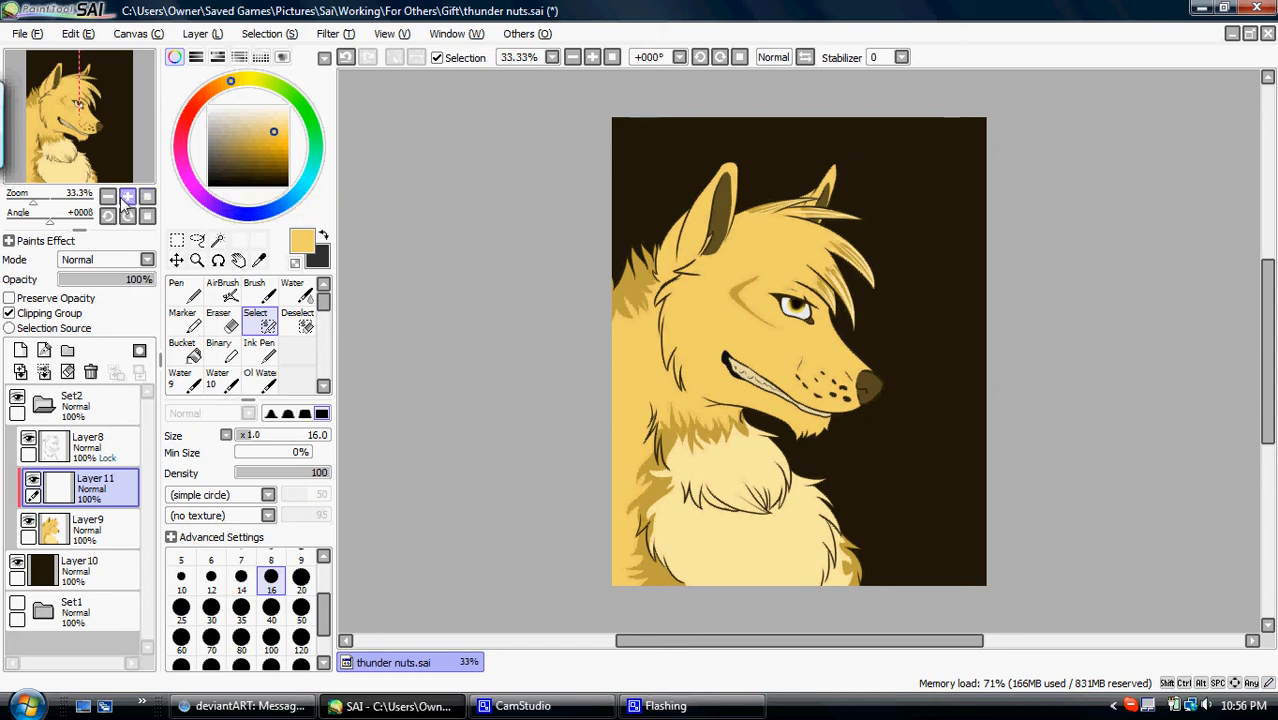
drag(226, 83, 199, 100)
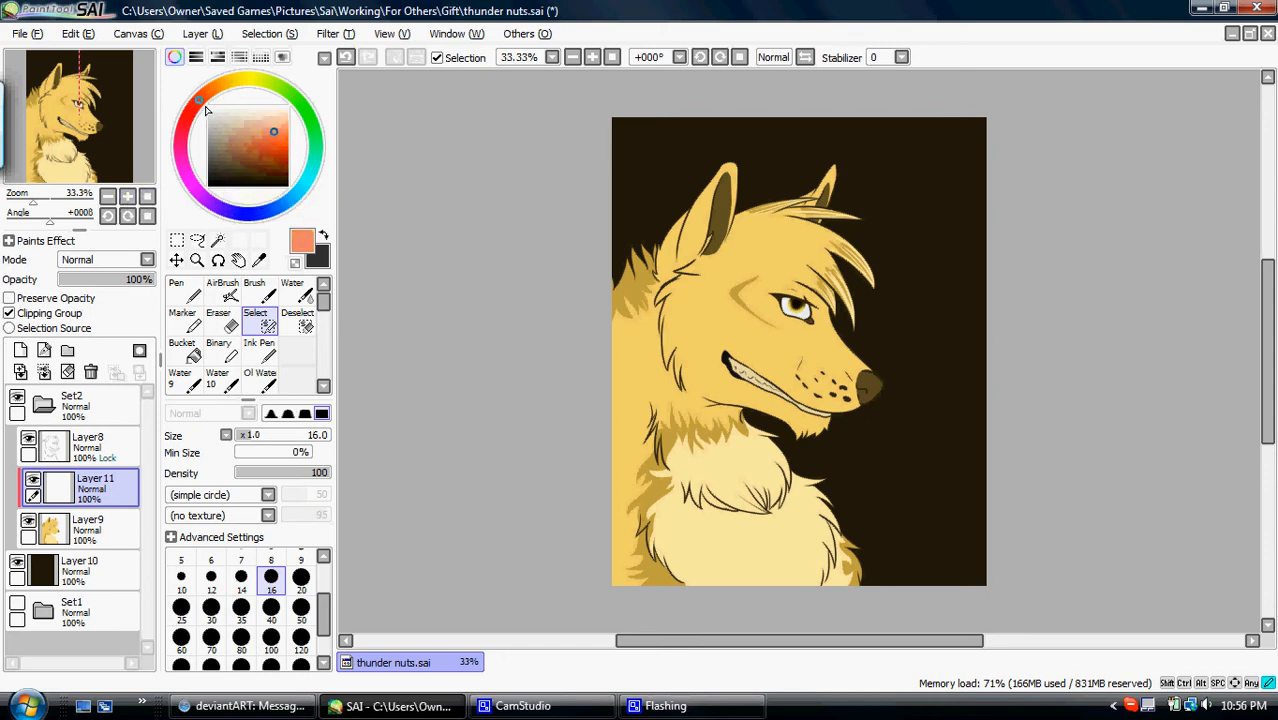
drag(262, 135, 236, 162)
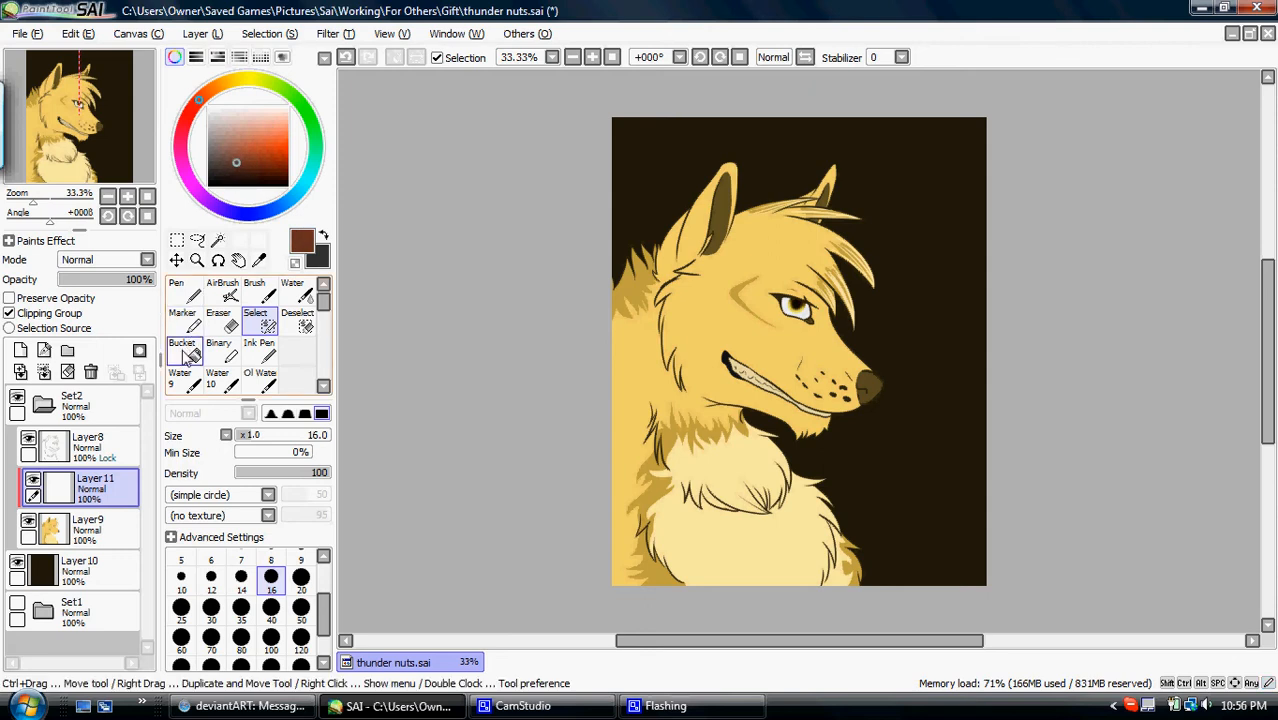
click(182, 350)
click(681, 302)
- Shift the fill colour to a more orange, muted brown and refill the clipped layer with it
click(233, 151)
click(692, 344)
click(208, 93)
drag(251, 131, 240, 158)
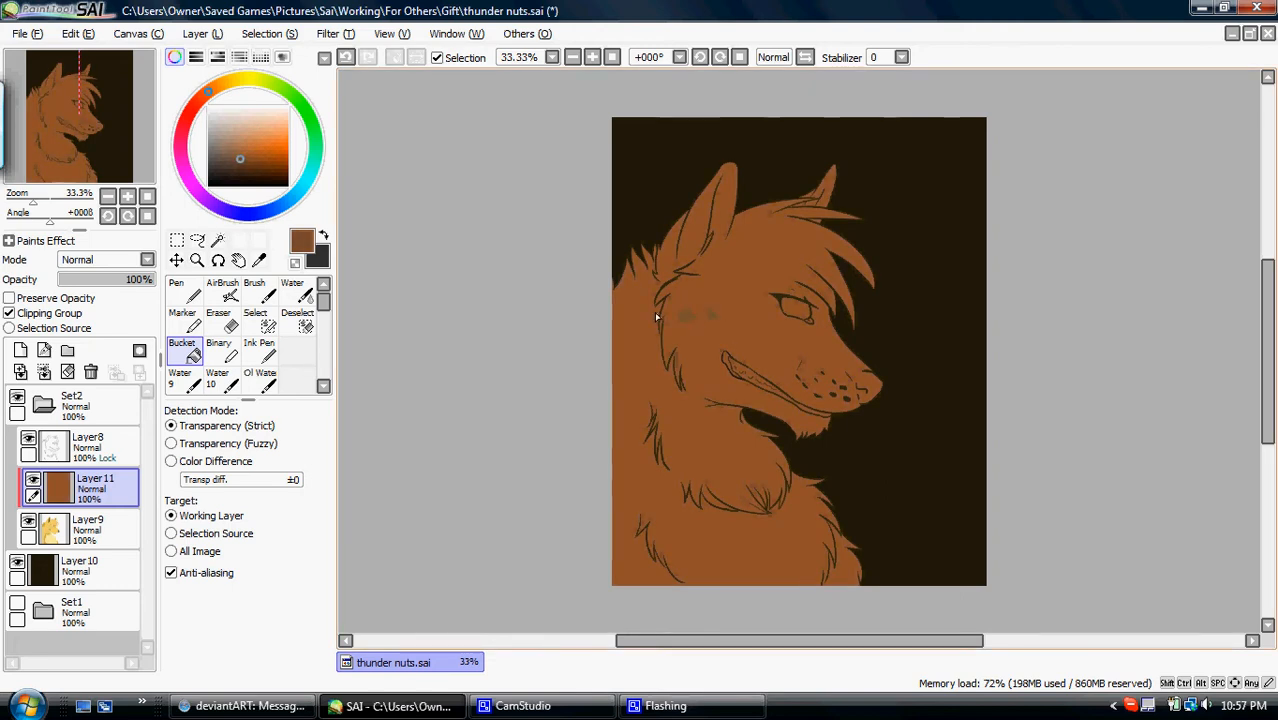
click(681, 316)
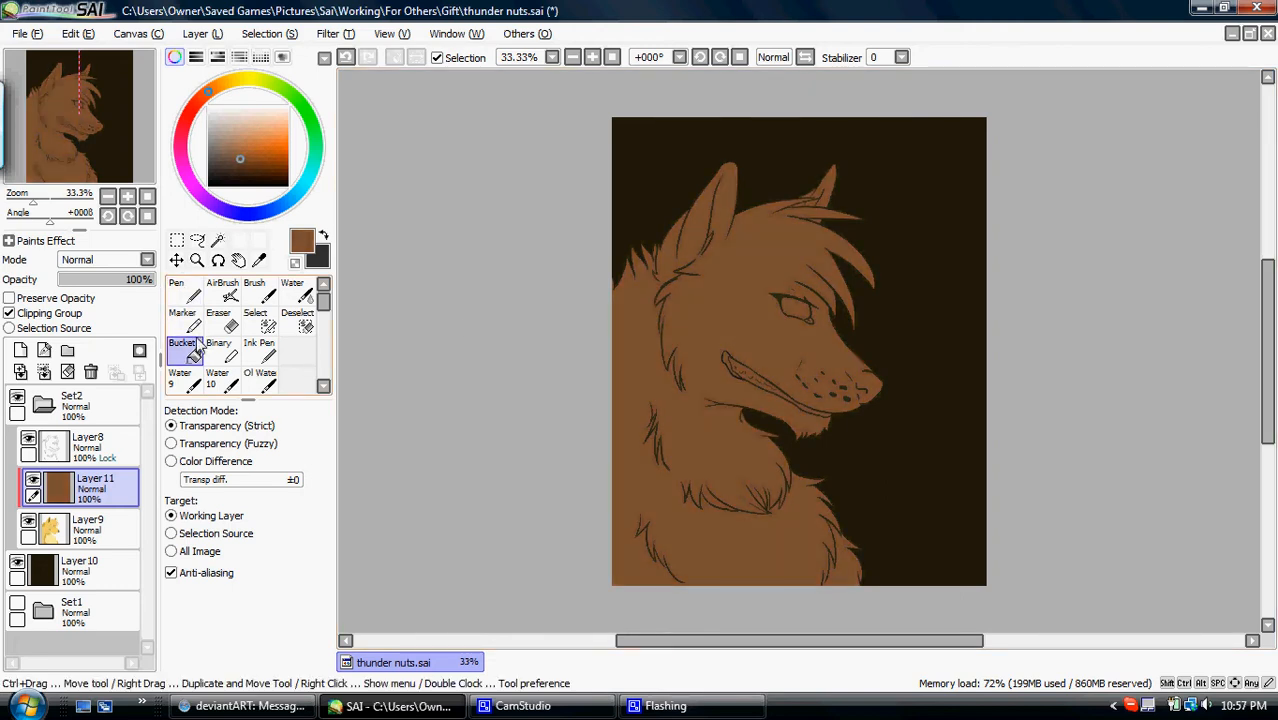
- Pick the AirBrush and set the brown clipped layer's blending mode to Multiply
click(222, 292)
click(105, 261)
click(105, 297)
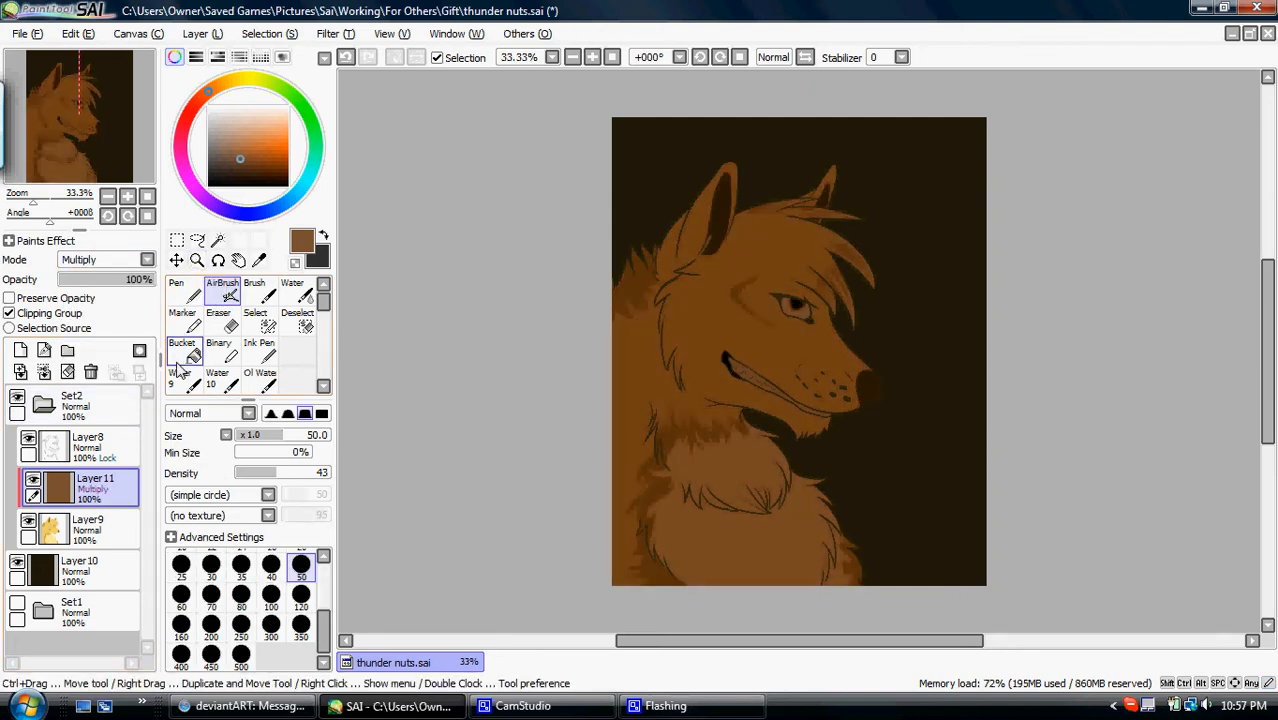
click(90, 447)
click(20, 350)
click(25, 314)
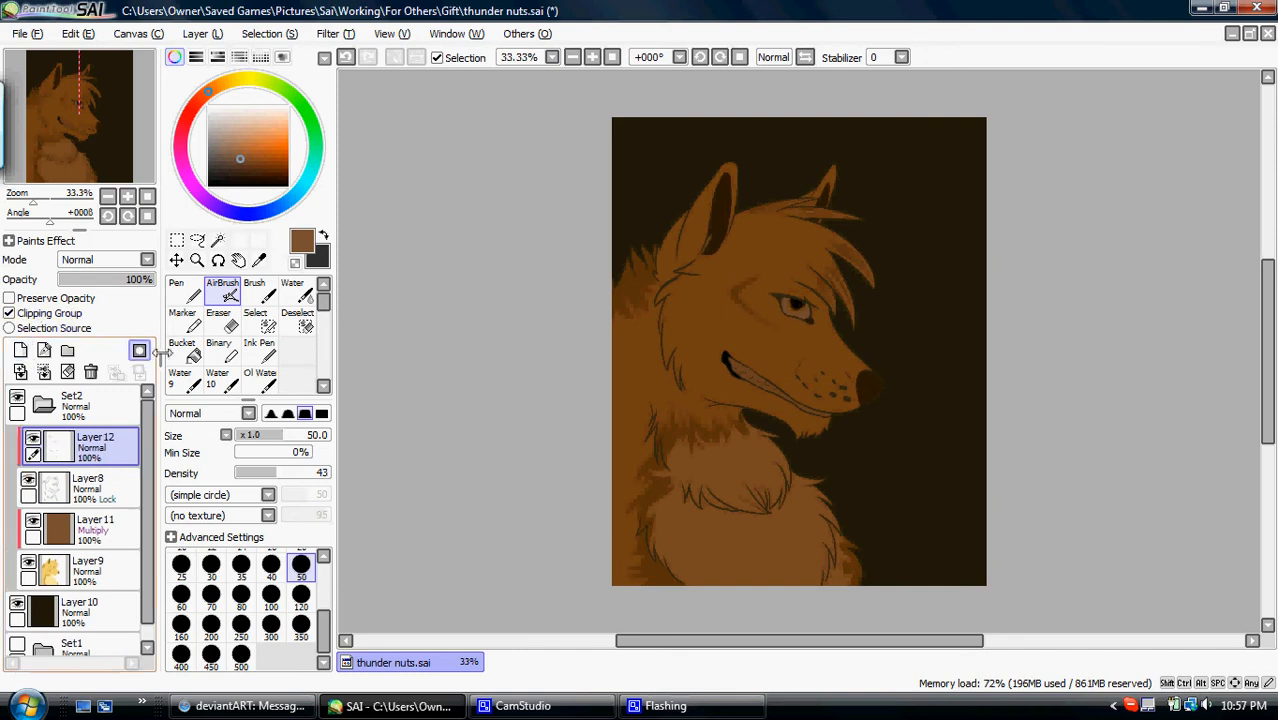
click(184, 350)
click(221, 180)
click(615, 356)
click(91, 372)
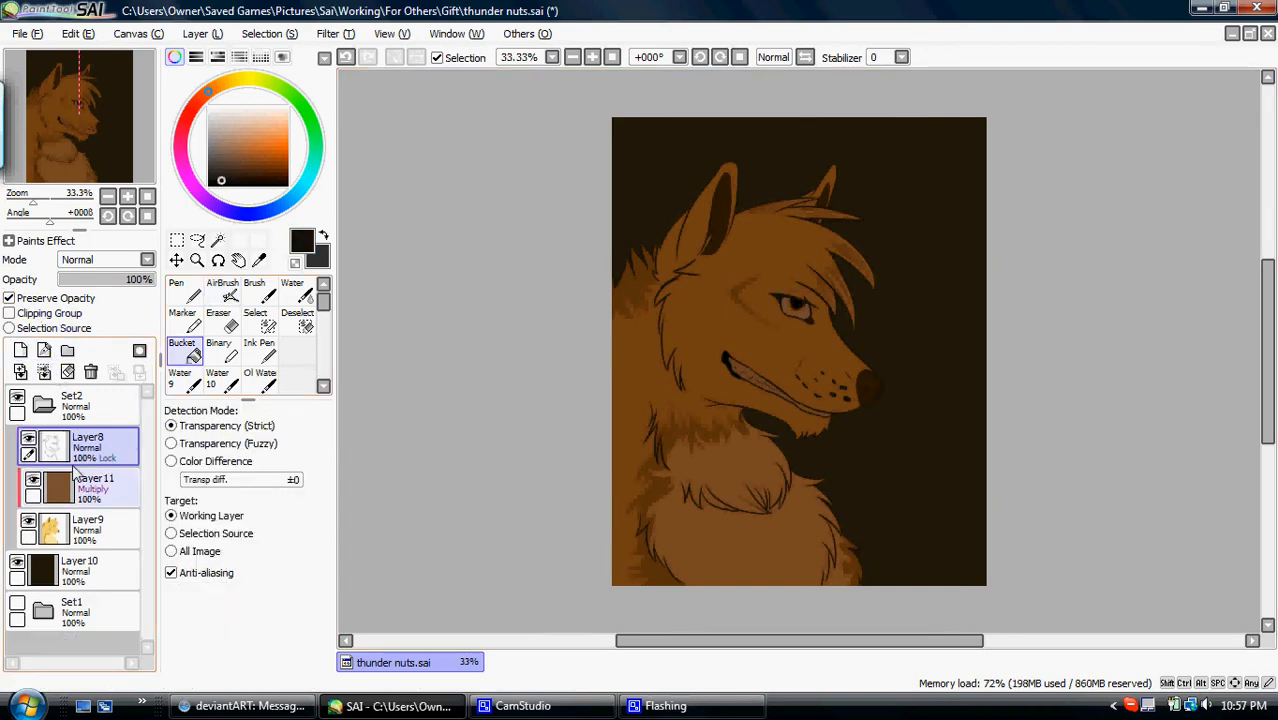
- Compare the art with and without the Multiply layer, and insert a clipped layer filled with white between it and Layer9
click(32, 480)
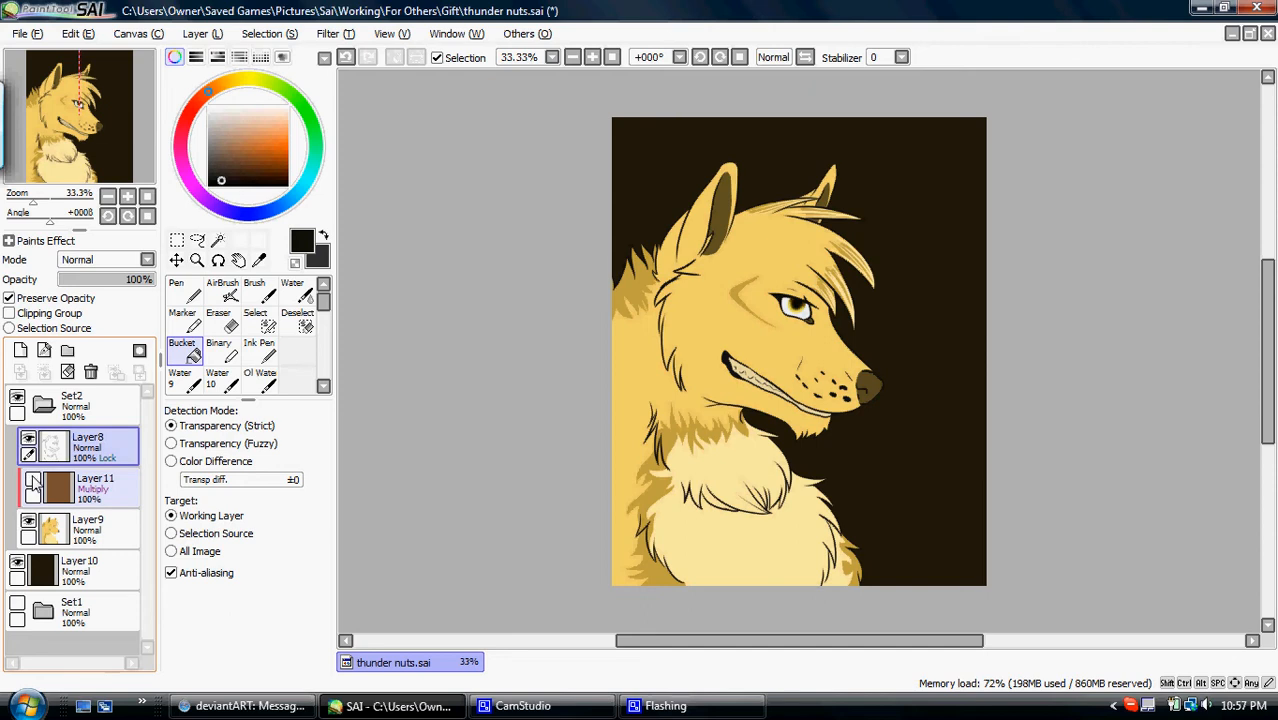
click(32, 483)
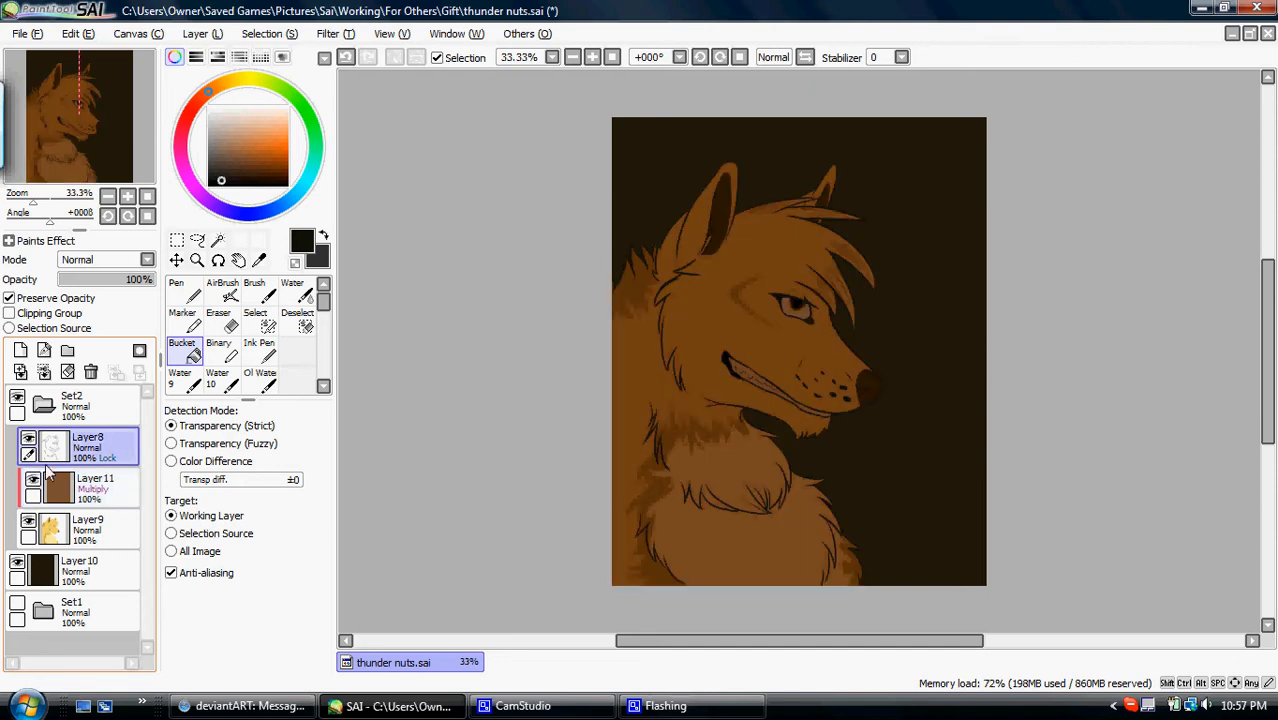
click(32, 481)
click(32, 481)
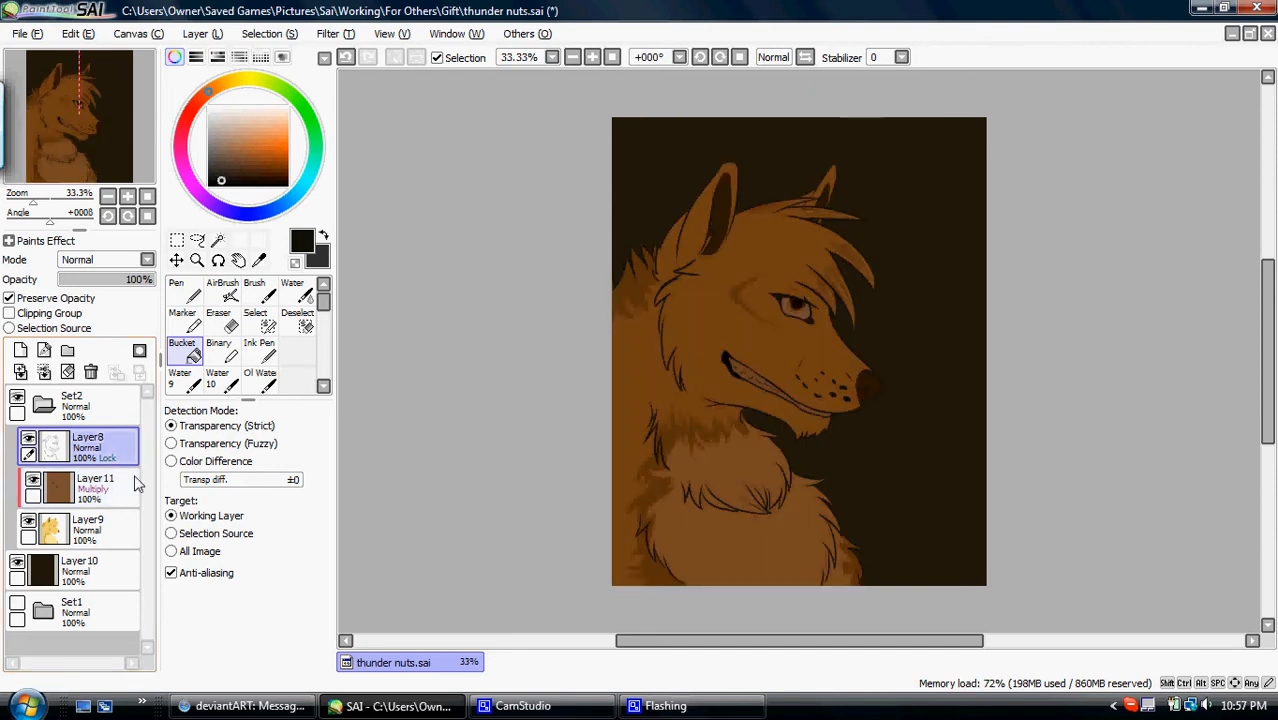
click(53, 487)
click(60, 528)
click(20, 350)
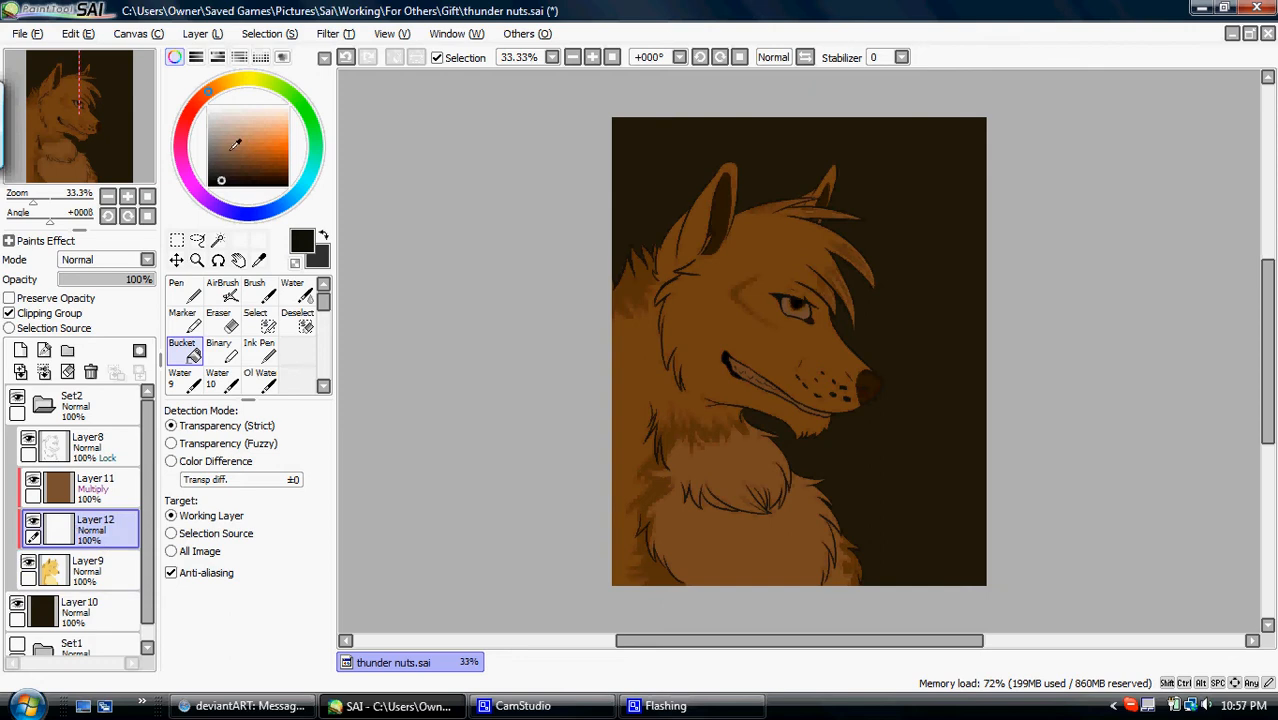
click(208, 106)
click(600, 328)
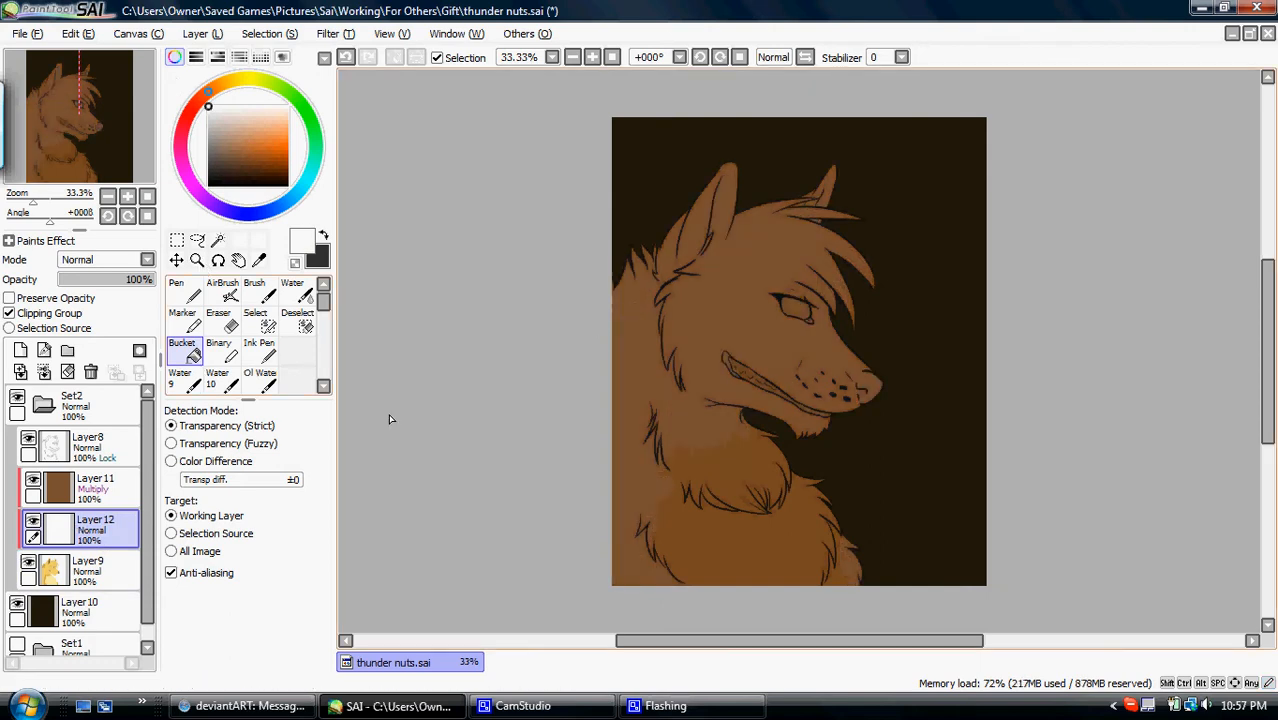
- Compare the brown shading with the white Layer12 shown and hidden, and leave Layer12 hidden
click(33, 522)
click(33, 524)
click(33, 524)
click(33, 524)
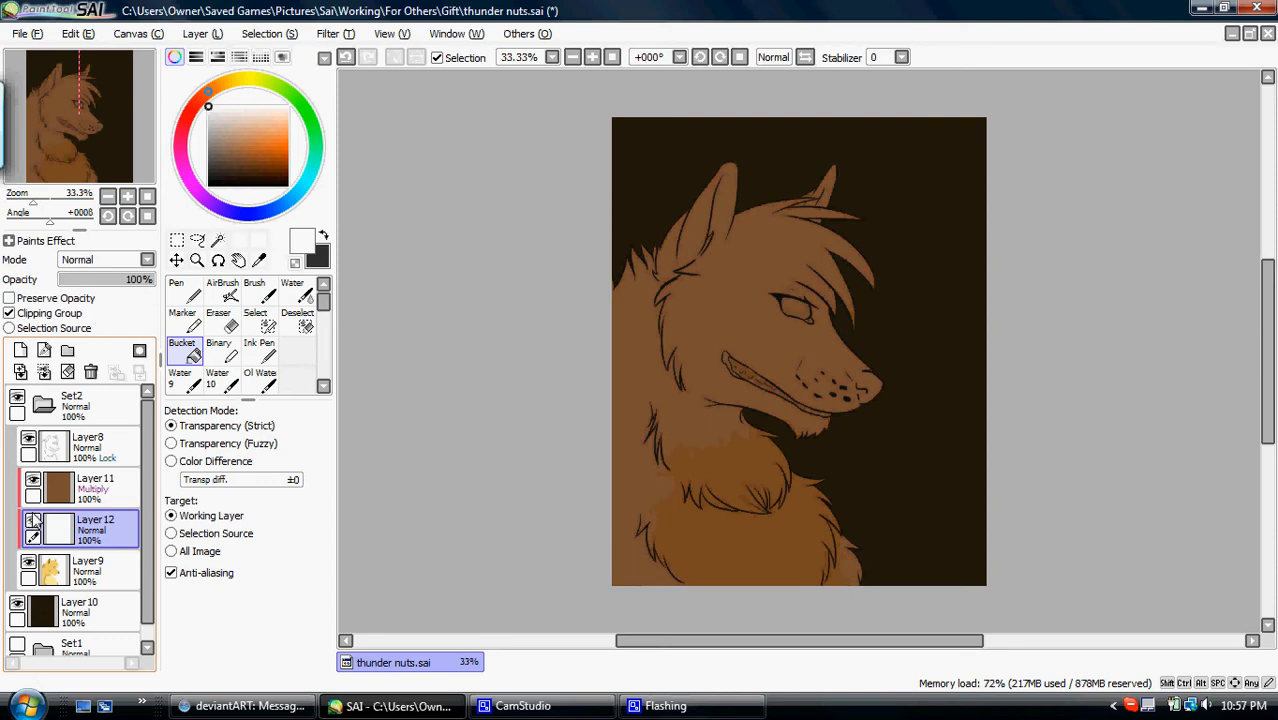
click(45, 497)
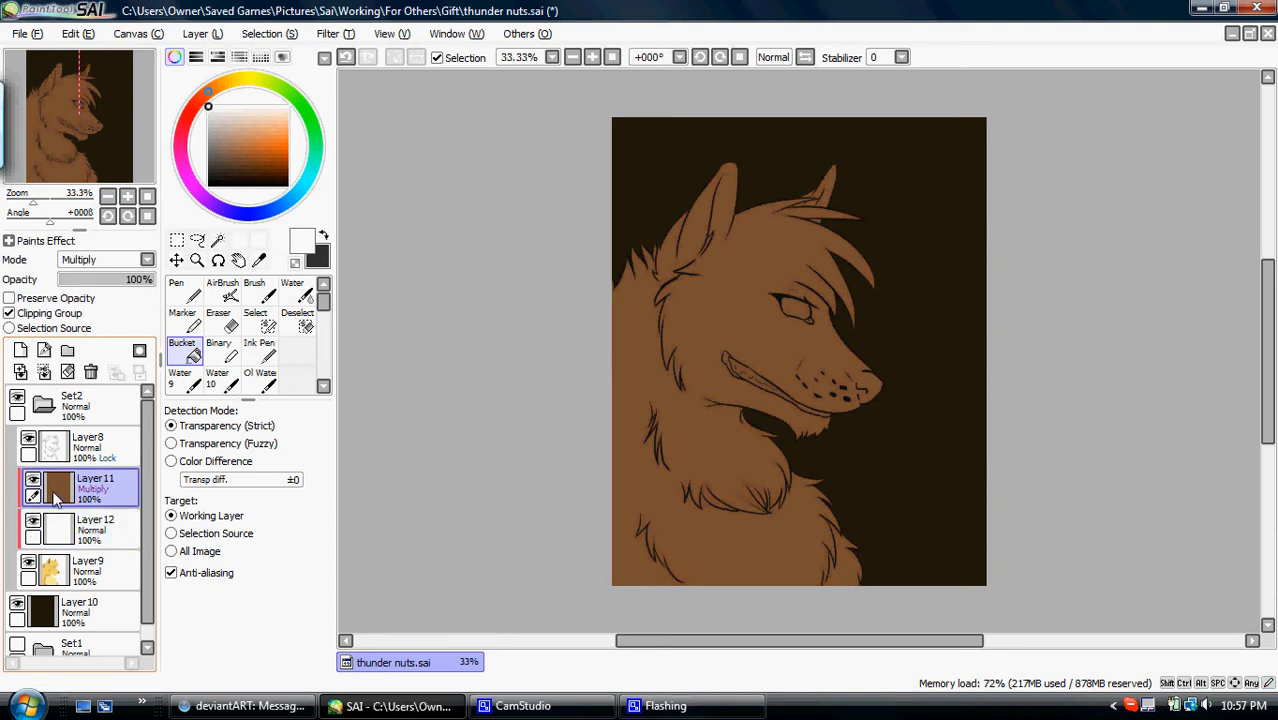
click(33, 523)
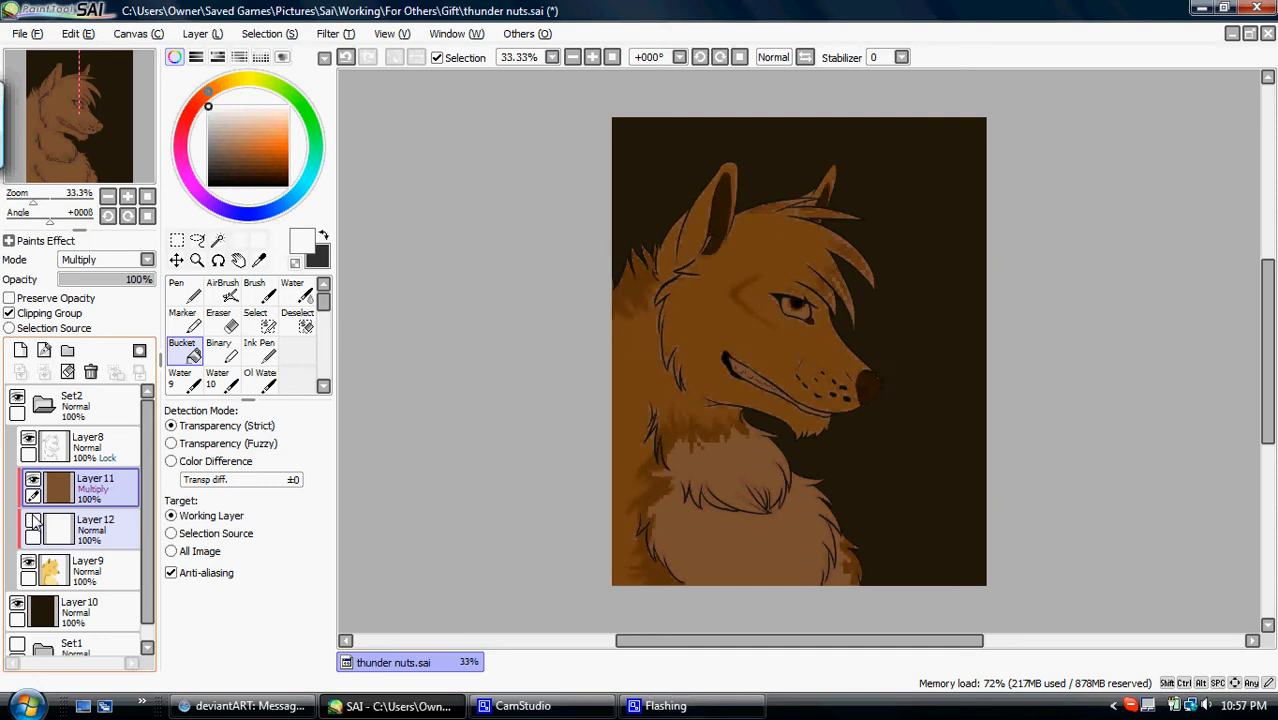
click(33, 523)
click(33, 523)
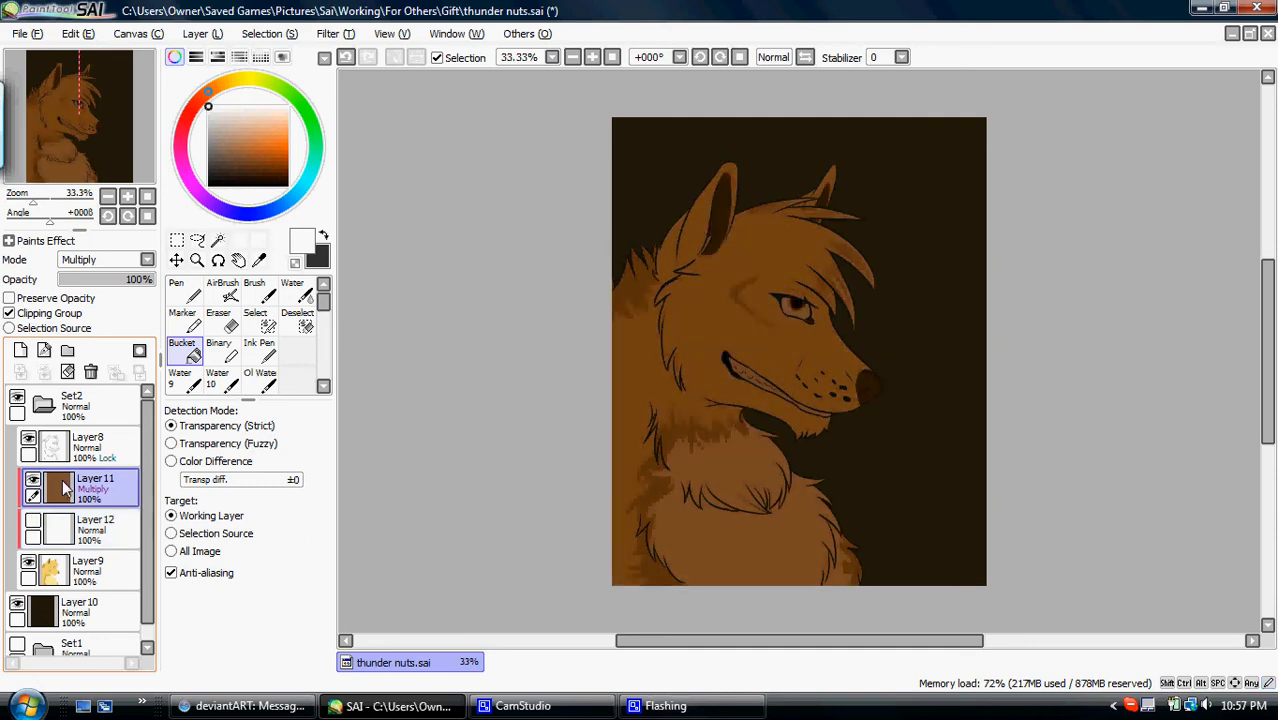
- Compare the art with the white Layer12 shown and hidden, and leave Layer12 visible beneath the brown Multiply layer
click(128, 262)
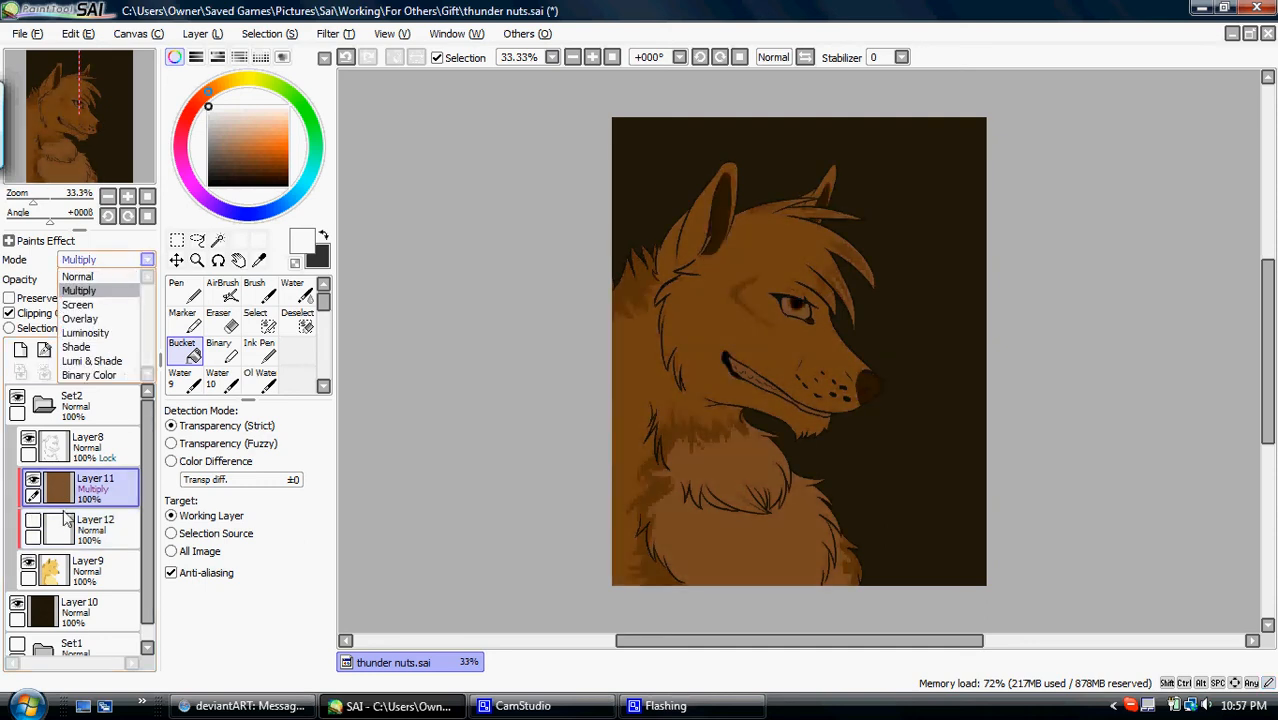
click(33, 526)
click(33, 526)
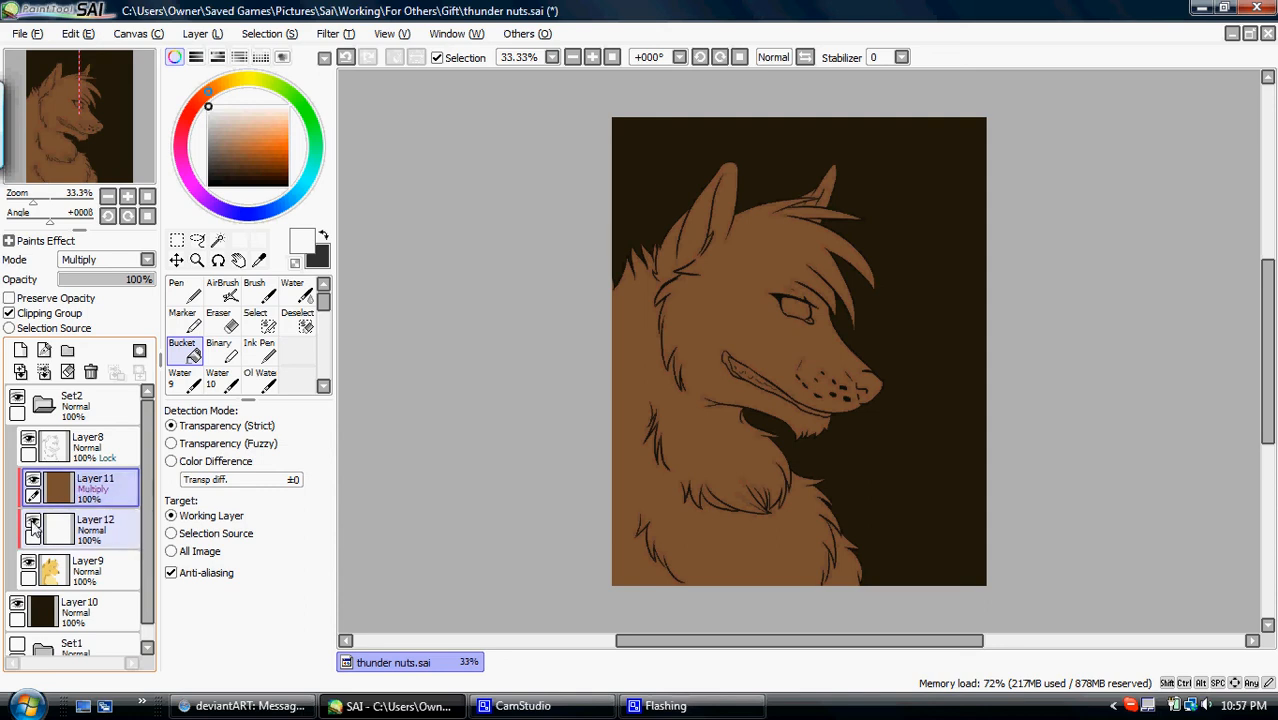
click(33, 526)
click(33, 526)
- Sample the brown from the wolf's fur and lighten it to a tan paint colour
click(259, 260)
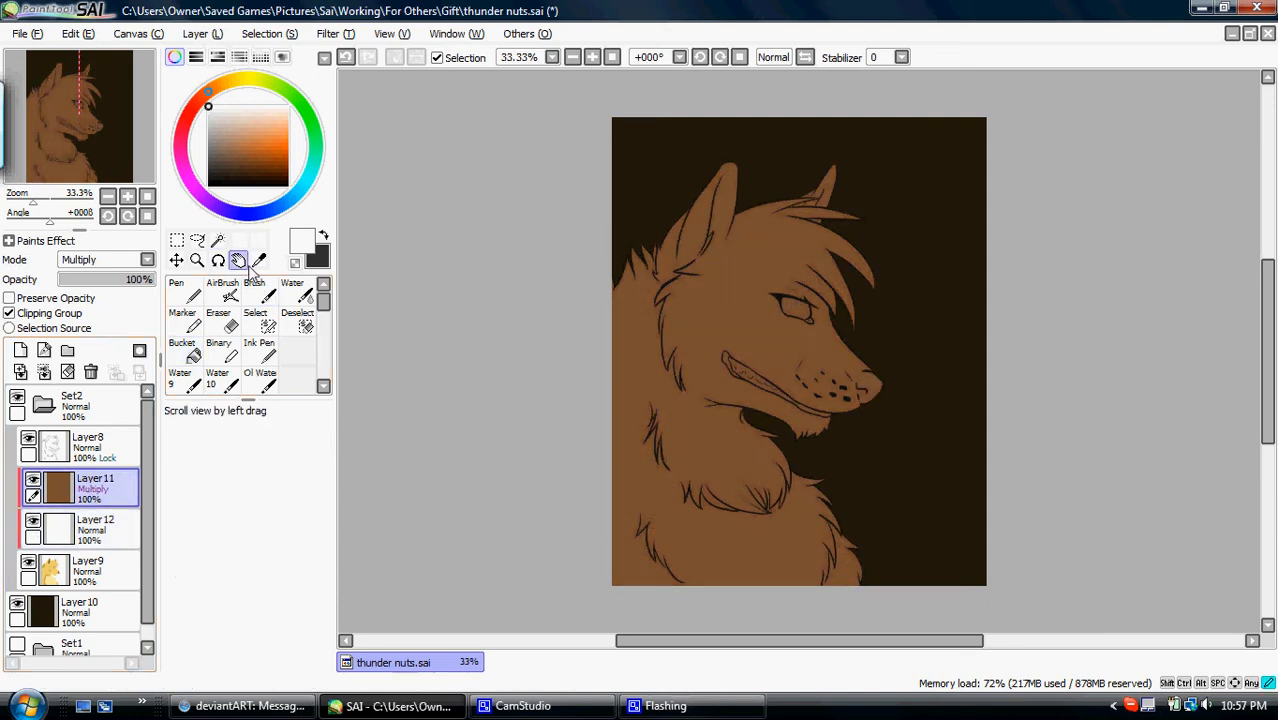
click(633, 355)
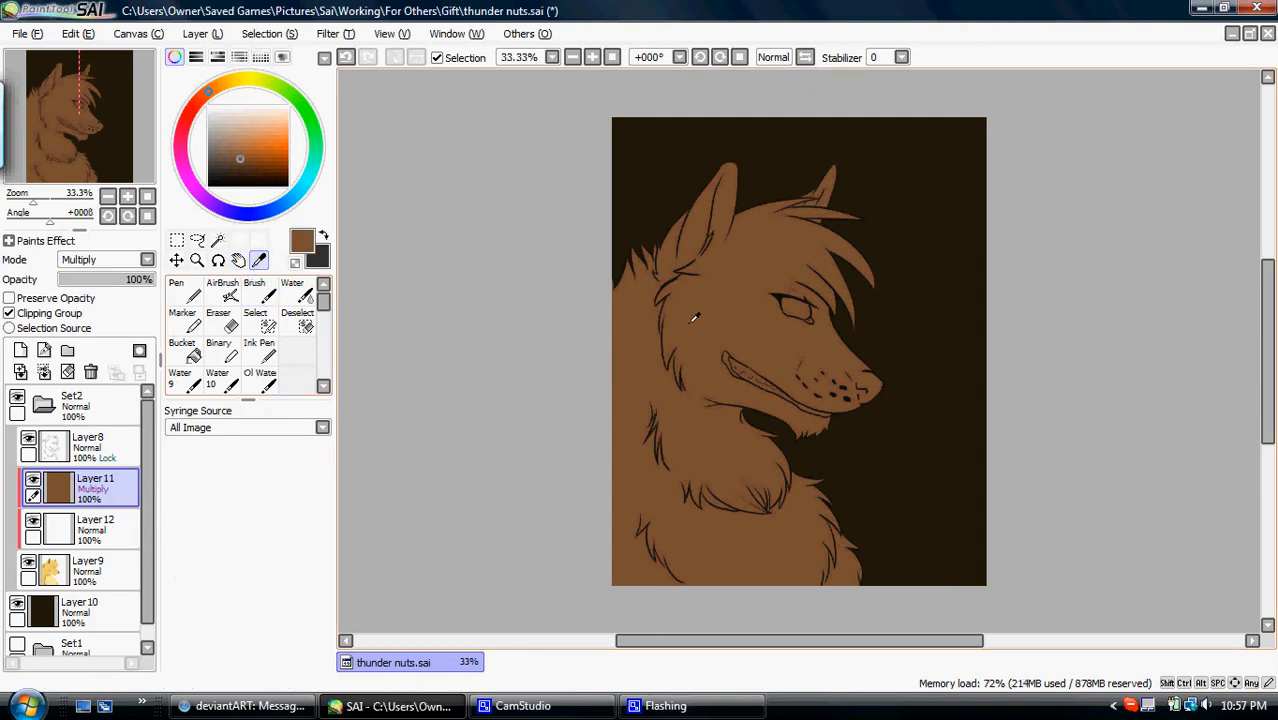
drag(240, 150, 235, 133)
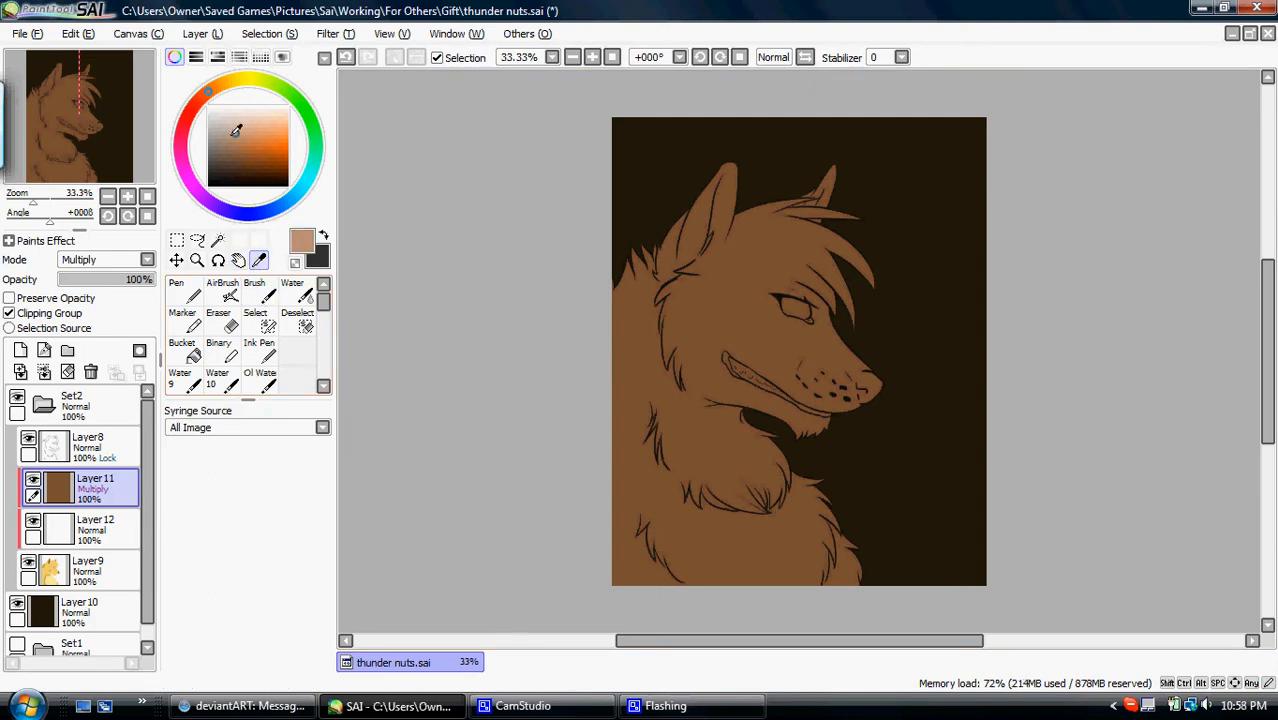
- Airbrush soft tan light onto the wolf's muzzle and cheek on the Multiply layer at size 500
click(222, 290)
scroll(240, 610, down, 3)
click(241, 660)
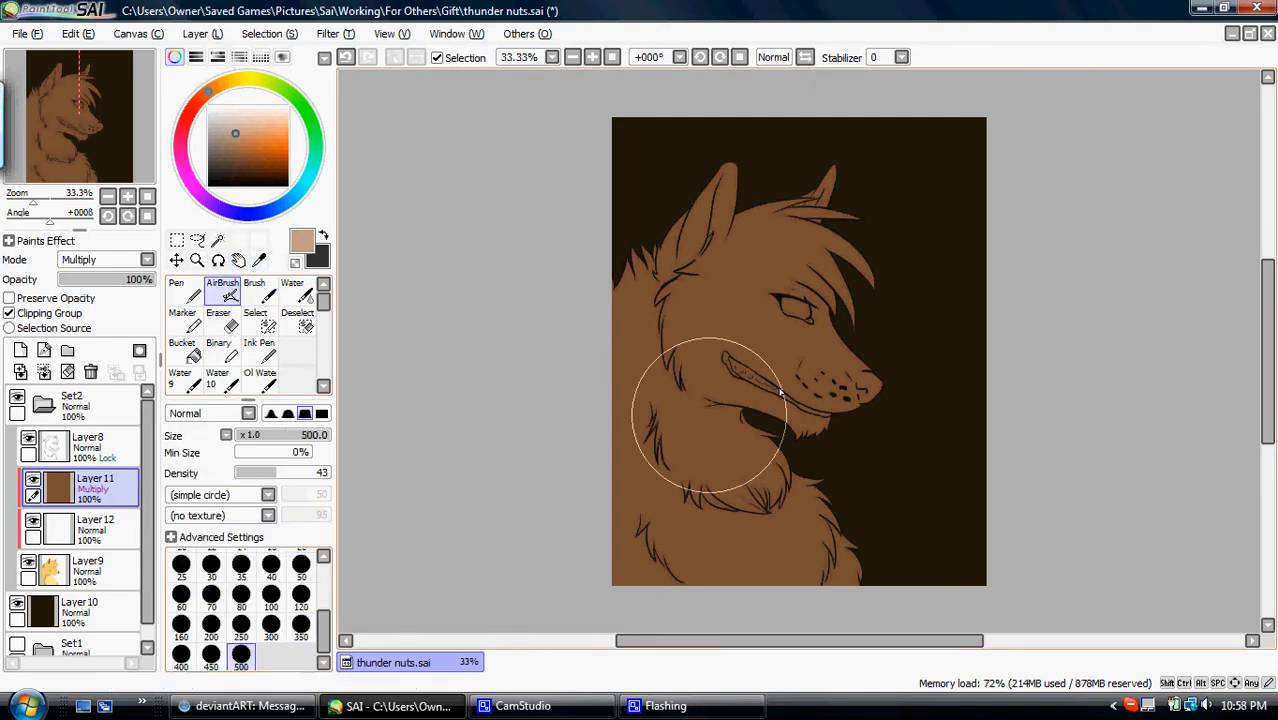
mouse_move(815, 379)
mouse_down()
mouse_move(832, 371)
mouse_move(780, 354)
mouse_move(765, 328)
mouse_move(682, 357)
mouse_up()
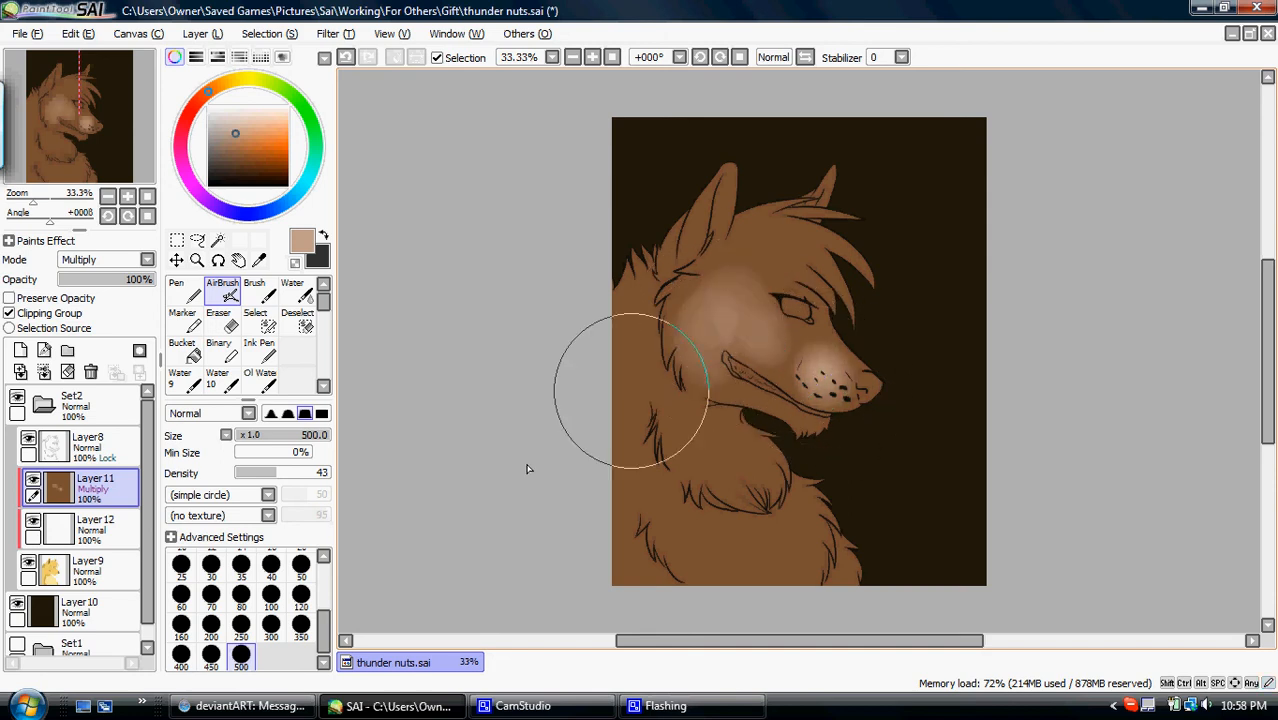
- Airbrush tan over the chest, neck and head with the Noise shape at size 300, then compare with the white Layer12 hidden
click(301, 595)
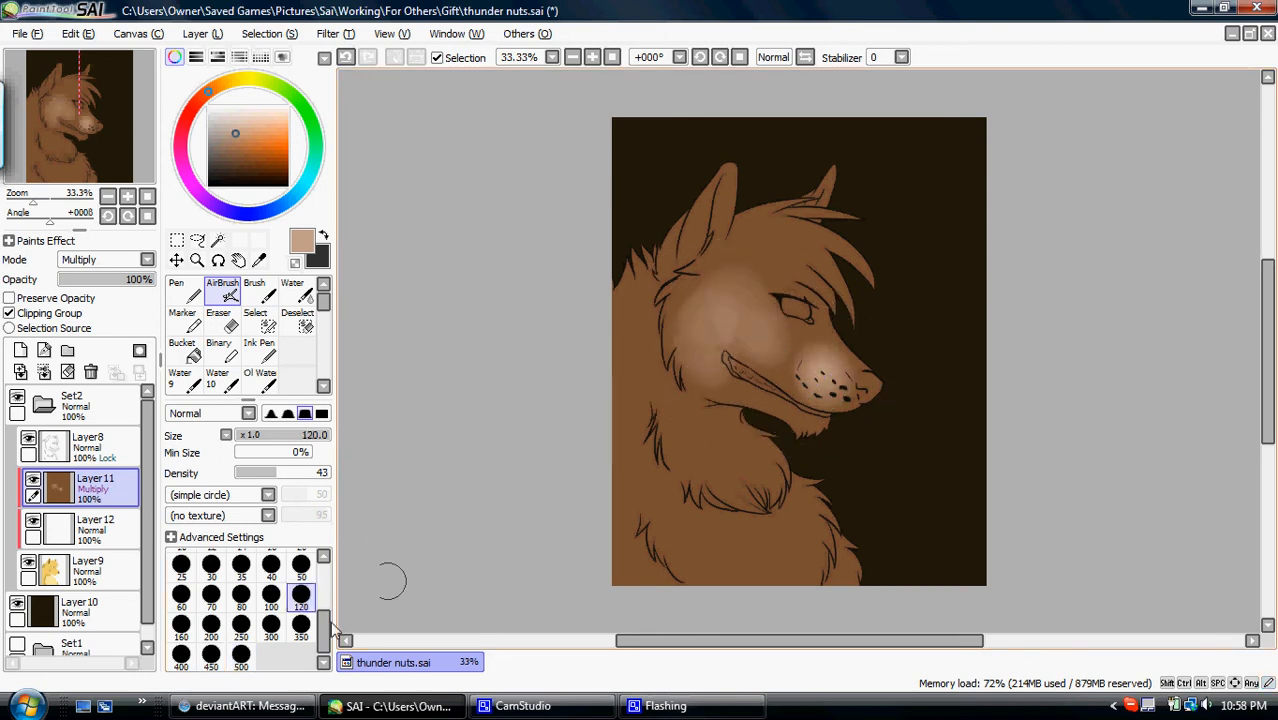
click(218, 496)
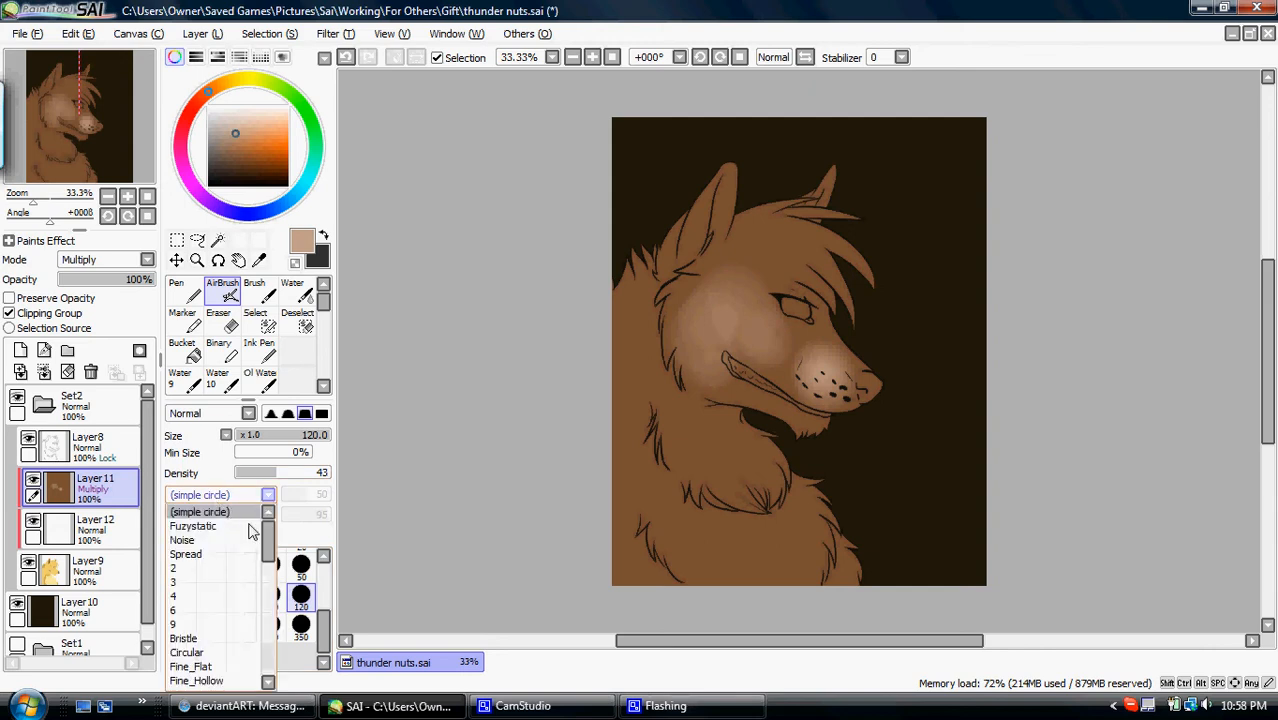
click(269, 632)
mouse_move(721, 481)
mouse_down()
mouse_move(742, 471)
mouse_move(585, 385)
mouse_move(613, 442)
mouse_move(699, 528)
mouse_move(748, 531)
mouse_move(813, 485)
mouse_move(790, 545)
mouse_up()
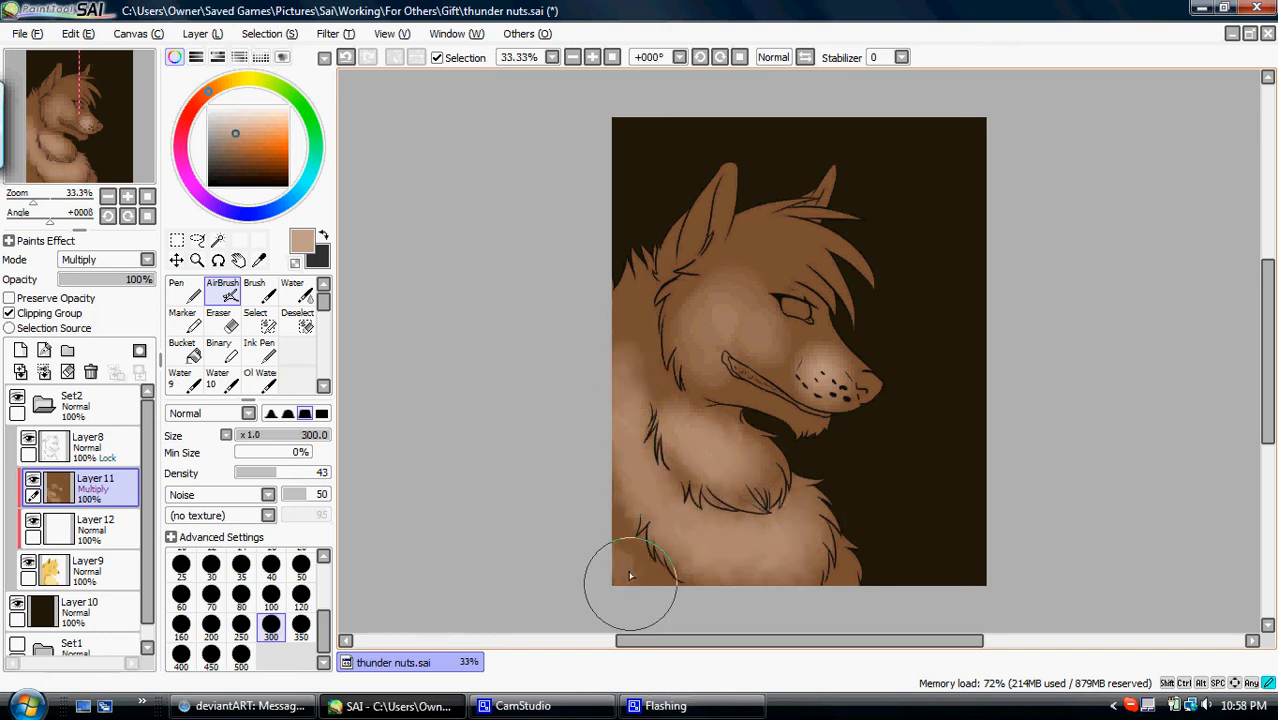
mouse_move(707, 414)
mouse_down()
mouse_move(633, 365)
mouse_move(713, 422)
mouse_move(723, 302)
mouse_move(736, 402)
mouse_move(740, 335)
mouse_move(822, 365)
mouse_move(742, 255)
mouse_move(770, 215)
mouse_move(772, 235)
mouse_move(870, 280)
mouse_move(794, 268)
mouse_move(721, 211)
mouse_move(680, 205)
mouse_move(656, 230)
mouse_move(640, 265)
mouse_move(786, 331)
mouse_move(815, 180)
mouse_move(800, 215)
mouse_move(884, 283)
mouse_move(790, 297)
mouse_move(849, 398)
mouse_move(868, 383)
mouse_move(827, 528)
mouse_move(836, 579)
mouse_move(765, 602)
mouse_move(743, 413)
mouse_up()
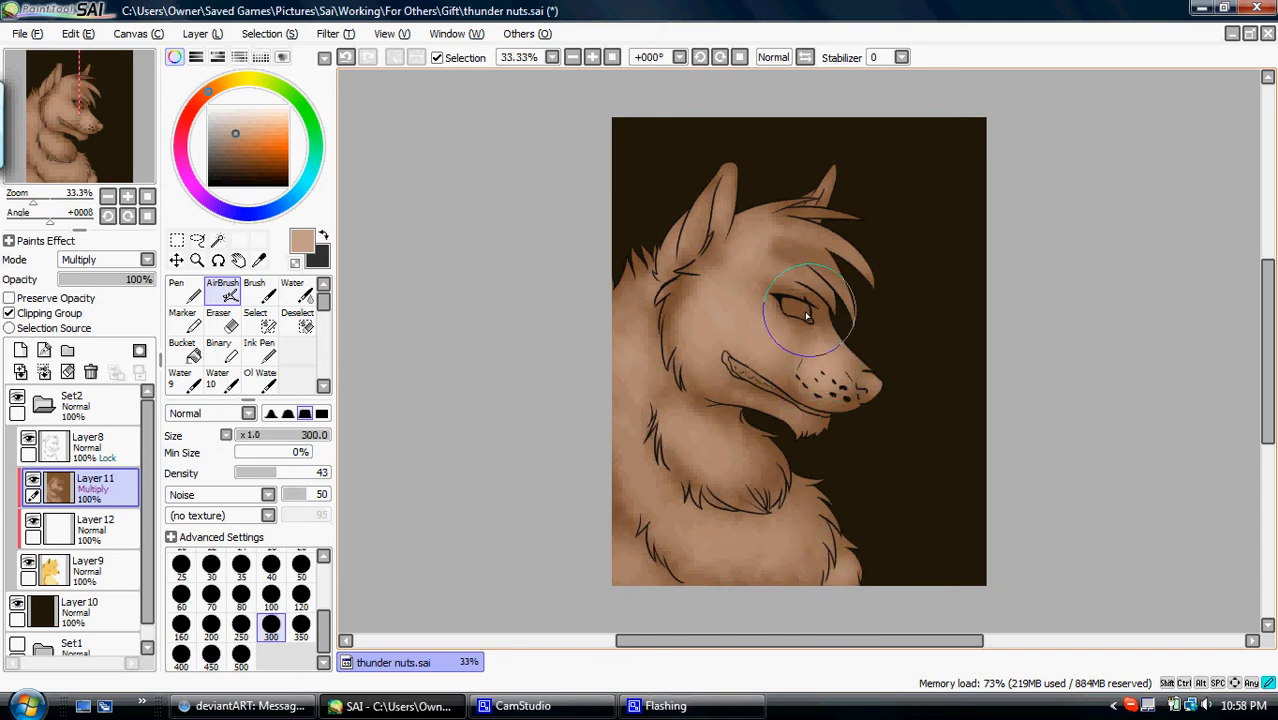
click(33, 522)
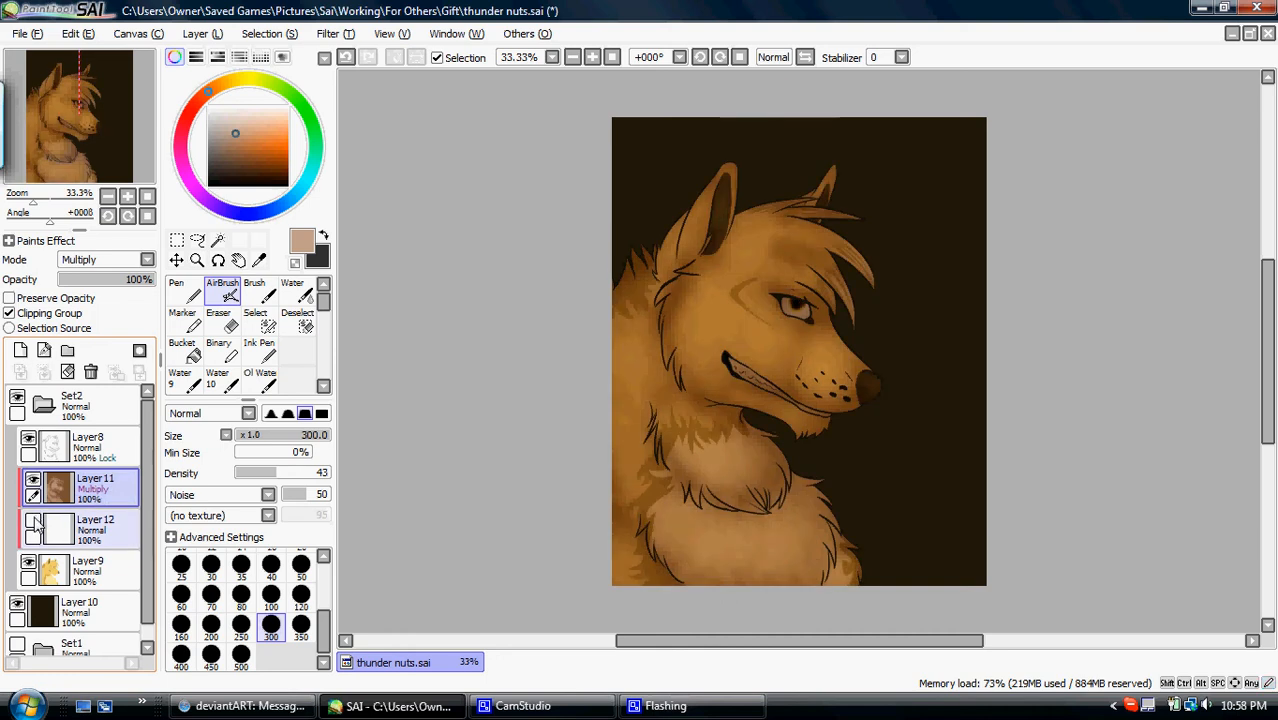
click(33, 522)
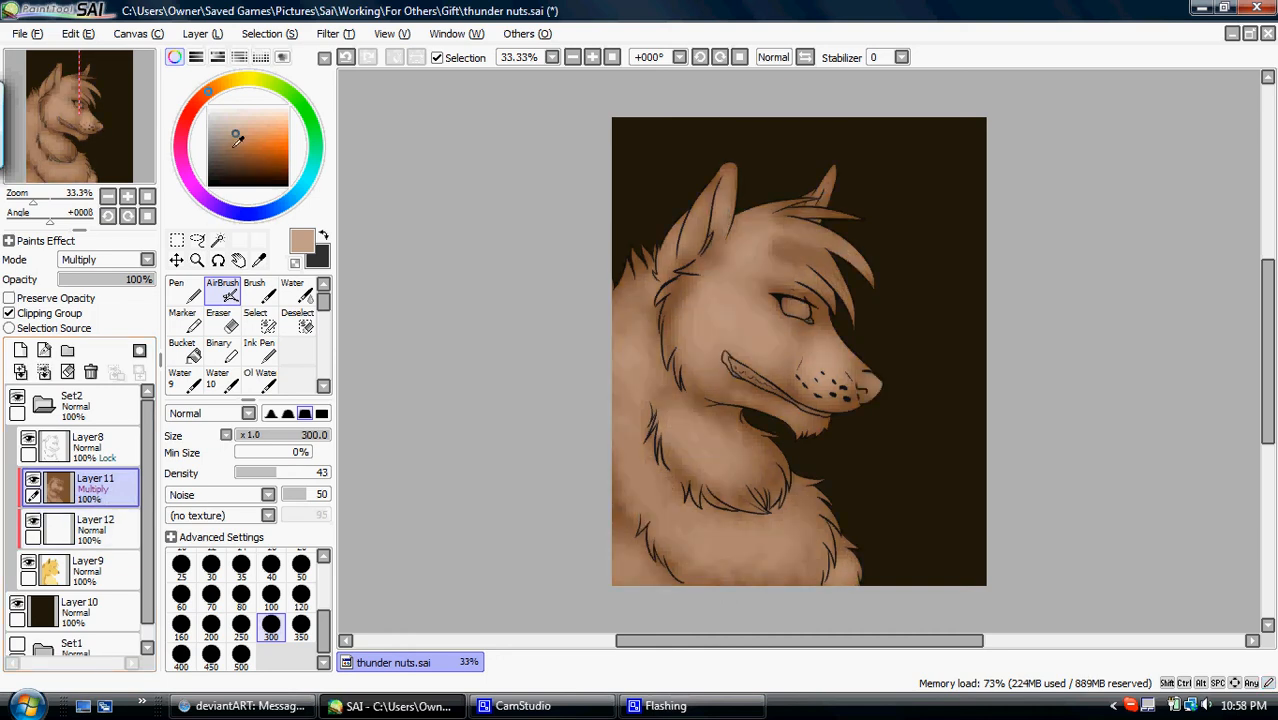
- Shift the paint colour to a pale beige and airbrush it over the chest, neck, face and ears
click(238, 128)
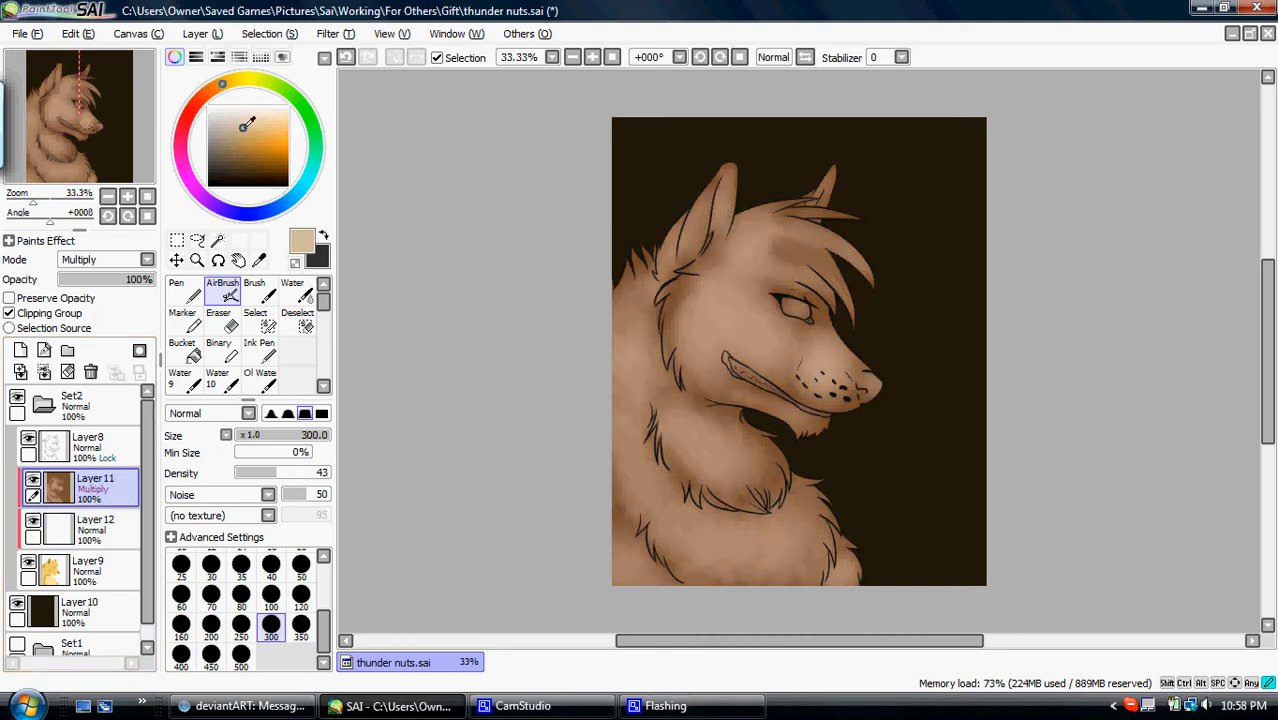
mouse_move(654, 432)
mouse_down()
mouse_move(728, 452)
mouse_move(619, 348)
mouse_move(673, 543)
mouse_move(765, 563)
mouse_move(795, 555)
mouse_up()
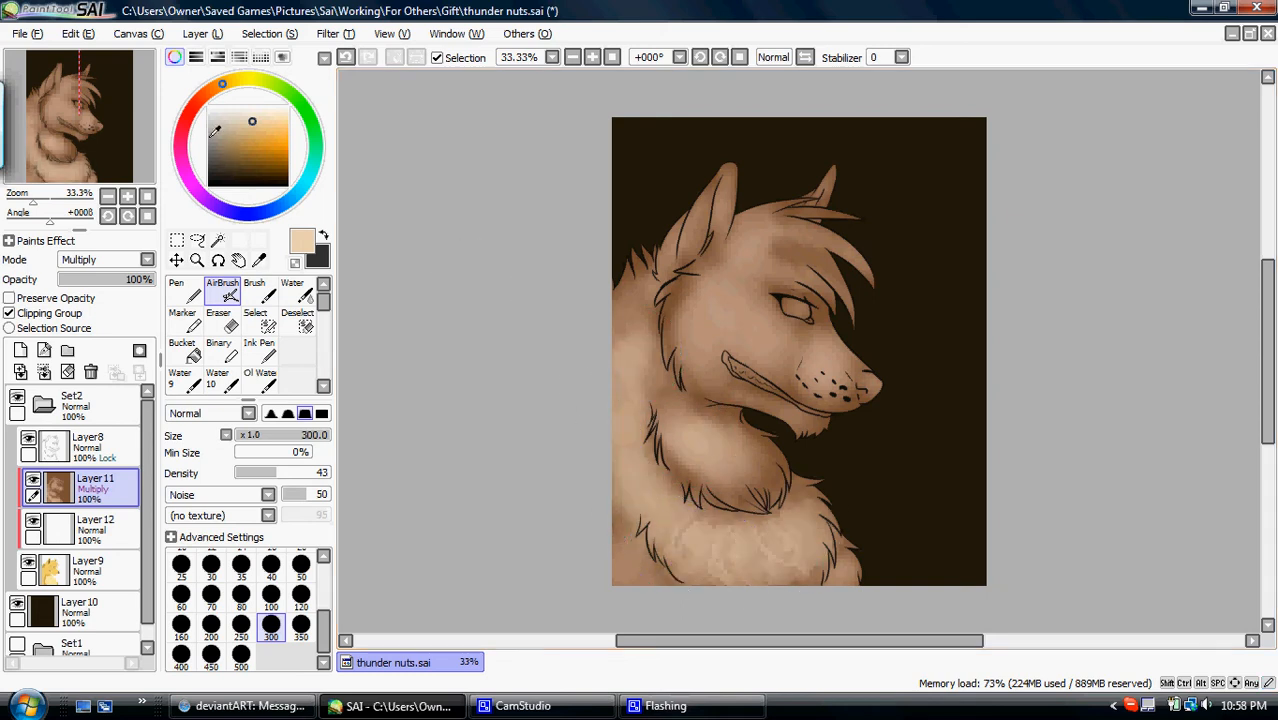
mouse_move(634, 537)
mouse_down()
mouse_move(648, 589)
mouse_move(827, 584)
mouse_move(681, 381)
mouse_move(665, 406)
mouse_move(721, 447)
mouse_move(774, 458)
mouse_move(577, 319)
mouse_move(615, 365)
mouse_move(630, 271)
mouse_move(739, 311)
mouse_move(682, 321)
mouse_move(726, 259)
mouse_move(702, 302)
mouse_move(716, 383)
mouse_move(724, 303)
mouse_move(726, 332)
mouse_move(819, 382)
mouse_move(824, 372)
mouse_move(733, 291)
mouse_move(774, 219)
mouse_move(745, 255)
mouse_move(803, 301)
mouse_move(729, 196)
mouse_move(726, 220)
mouse_move(721, 207)
mouse_move(677, 258)
mouse_move(690, 231)
mouse_move(802, 200)
mouse_move(823, 220)
mouse_move(798, 298)
mouse_move(676, 378)
mouse_move(740, 500)
mouse_up()
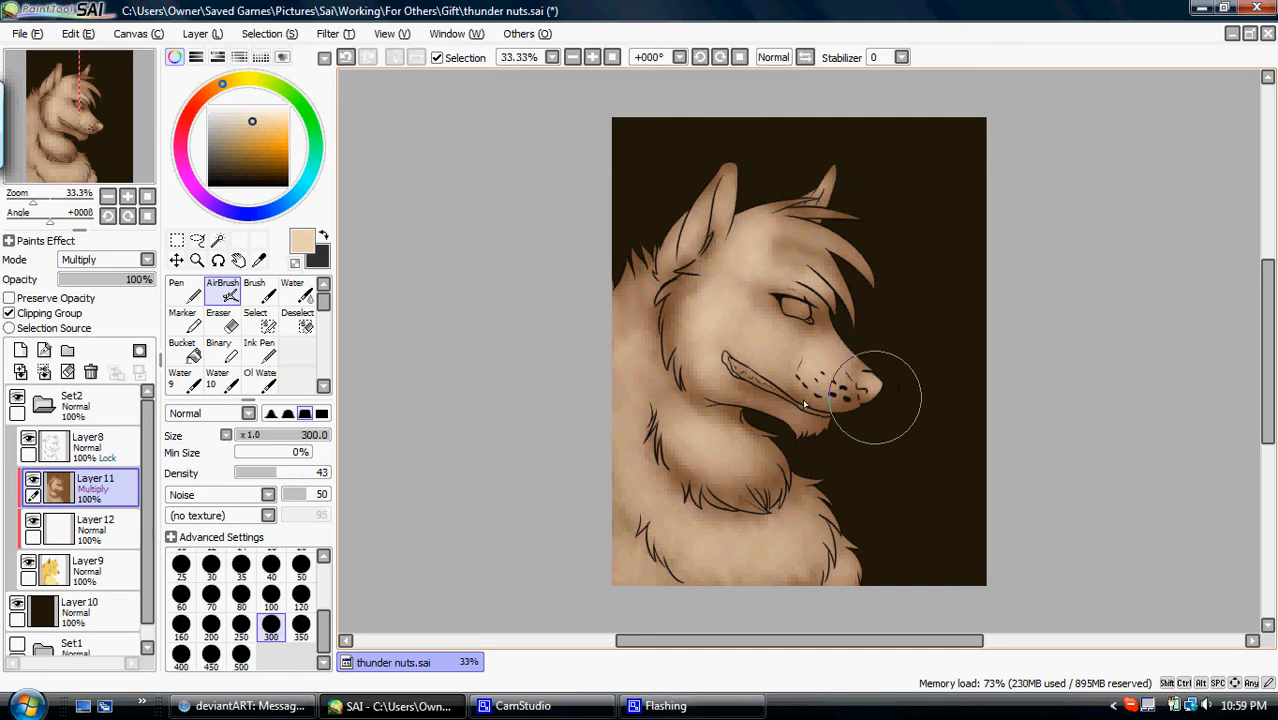
- Set the AirBrush shape back to simple circle and shift the paint colour to a yellower cream
click(222, 415)
click(222, 429)
click(220, 494)
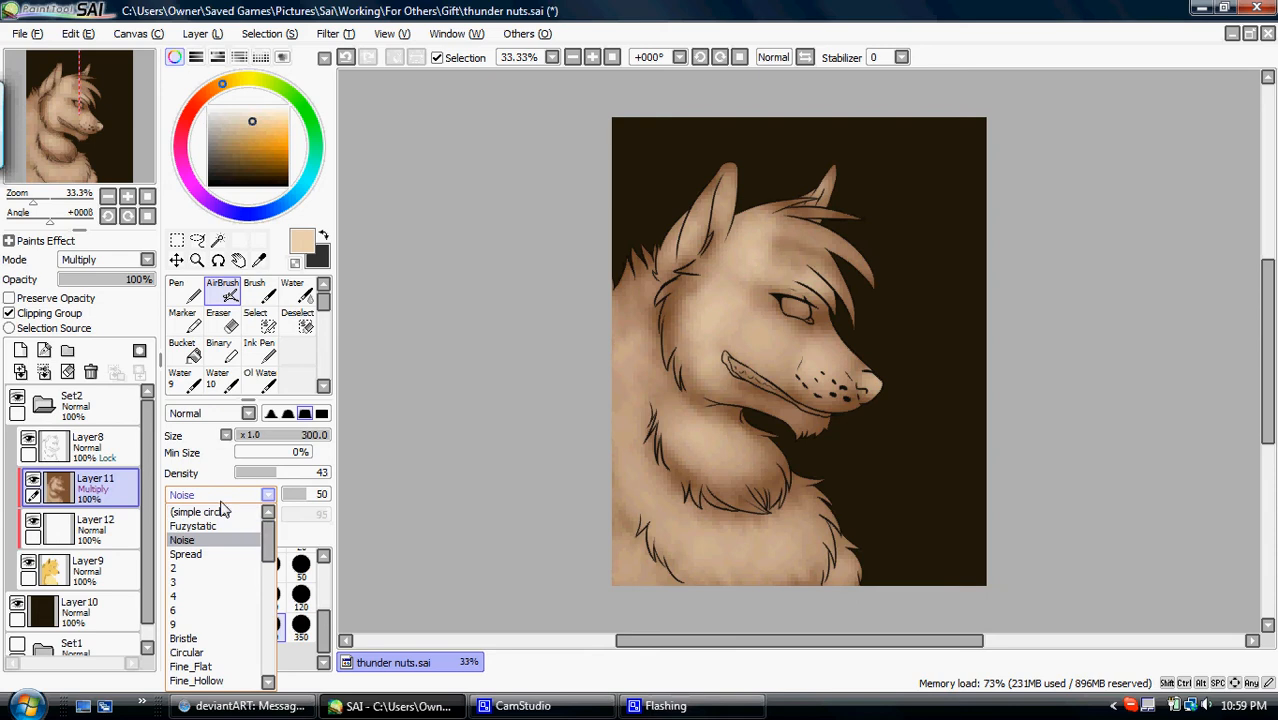
click(205, 512)
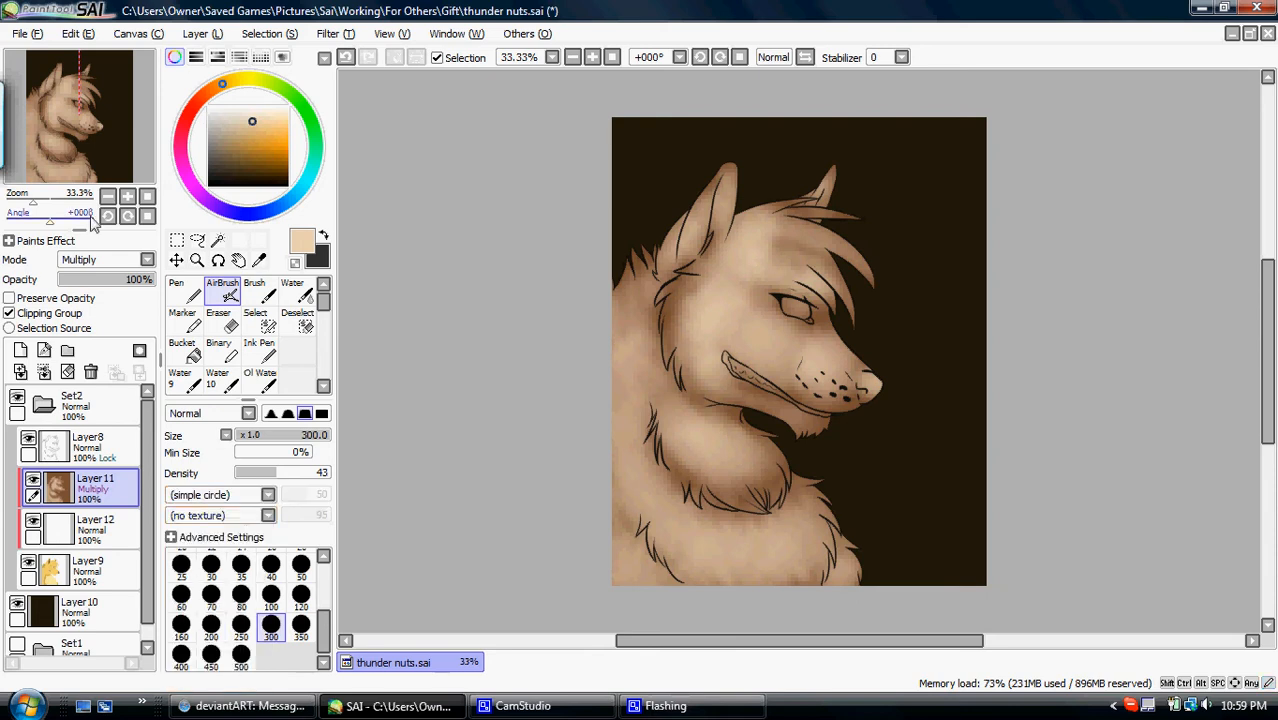
click(127, 197)
click(127, 197)
click(127, 197)
click(127, 197)
drag(121, 122, 107, 109)
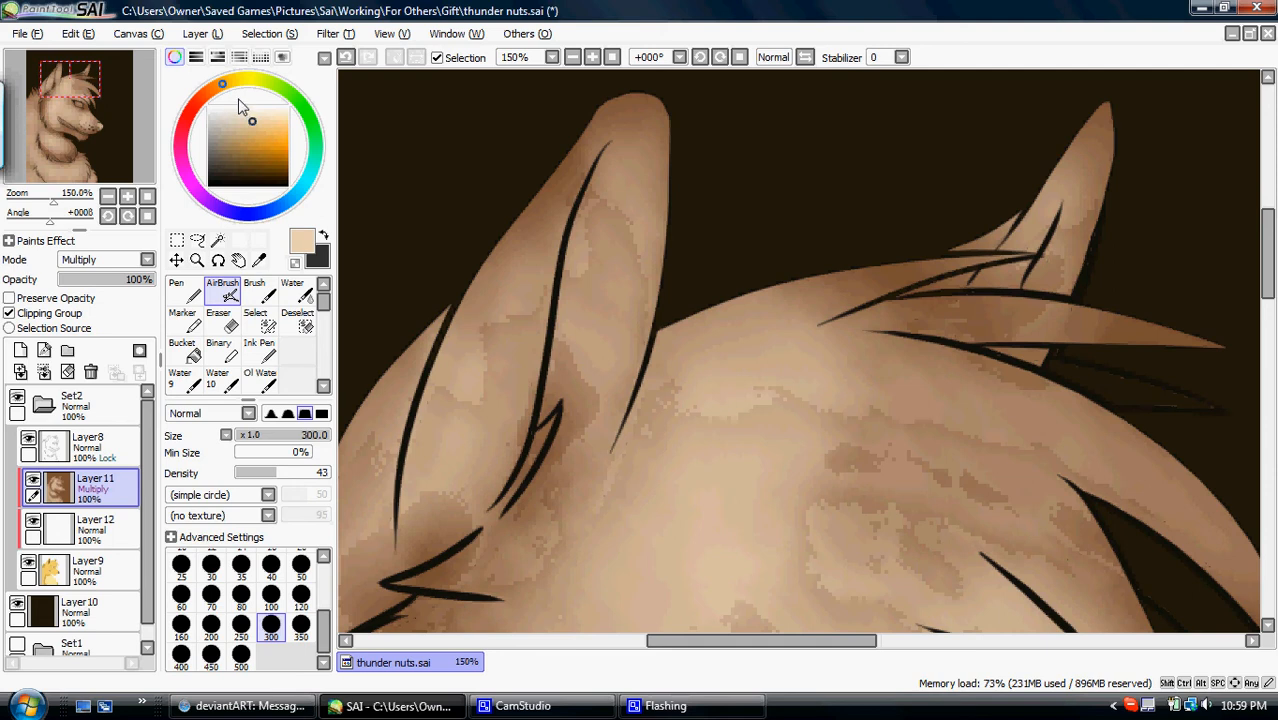
drag(252, 120, 264, 118)
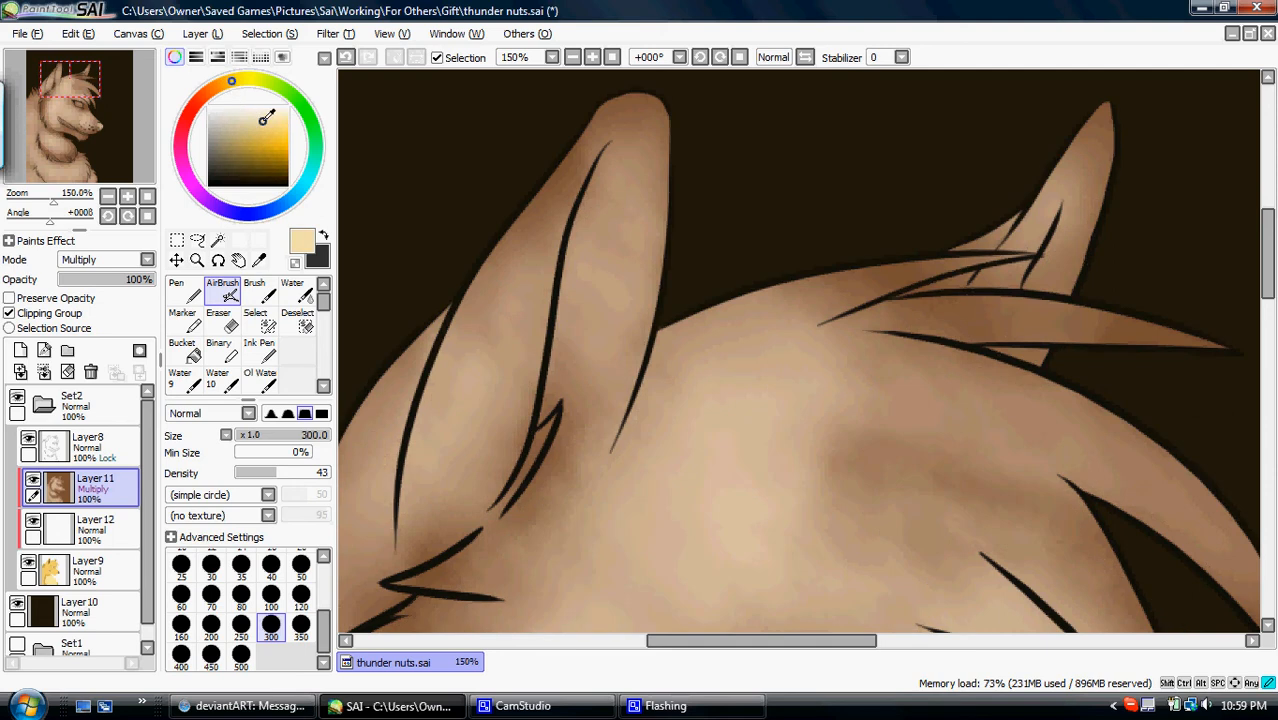
- Check the shading over the flat colours with the white Layer12 hidden, and show Layer12 again
click(147, 196)
click(34, 525)
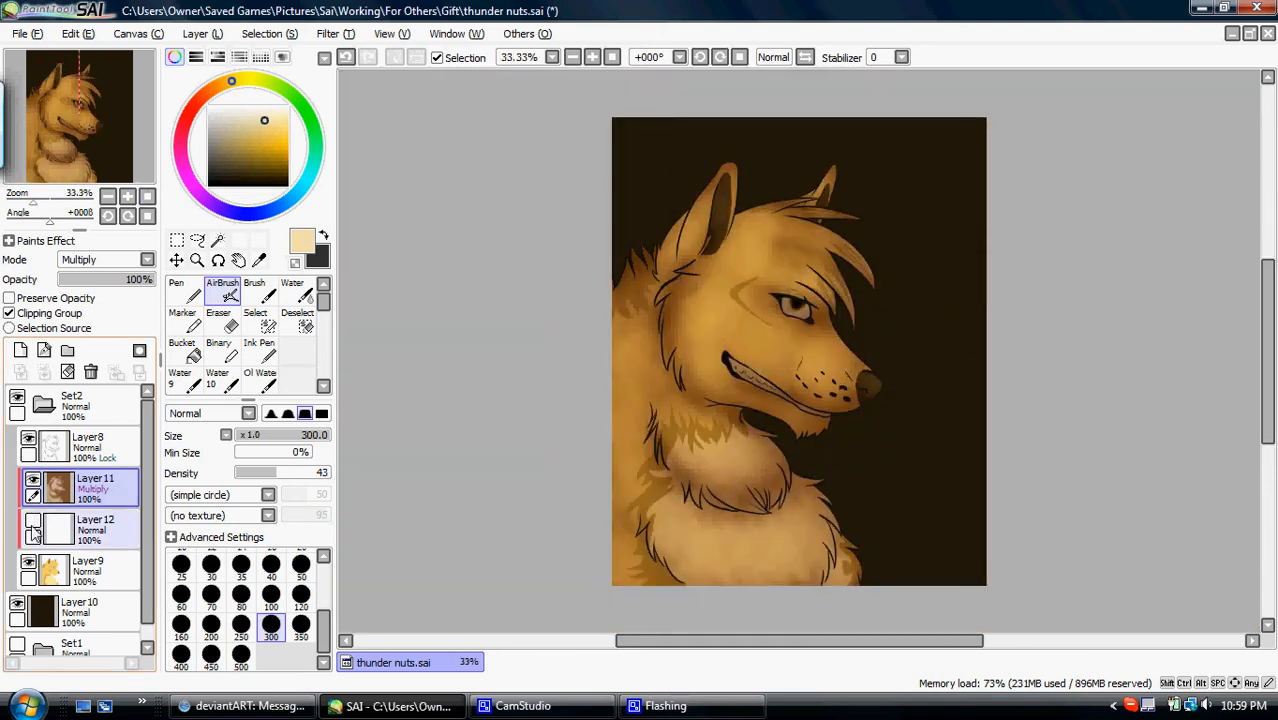
click(33, 522)
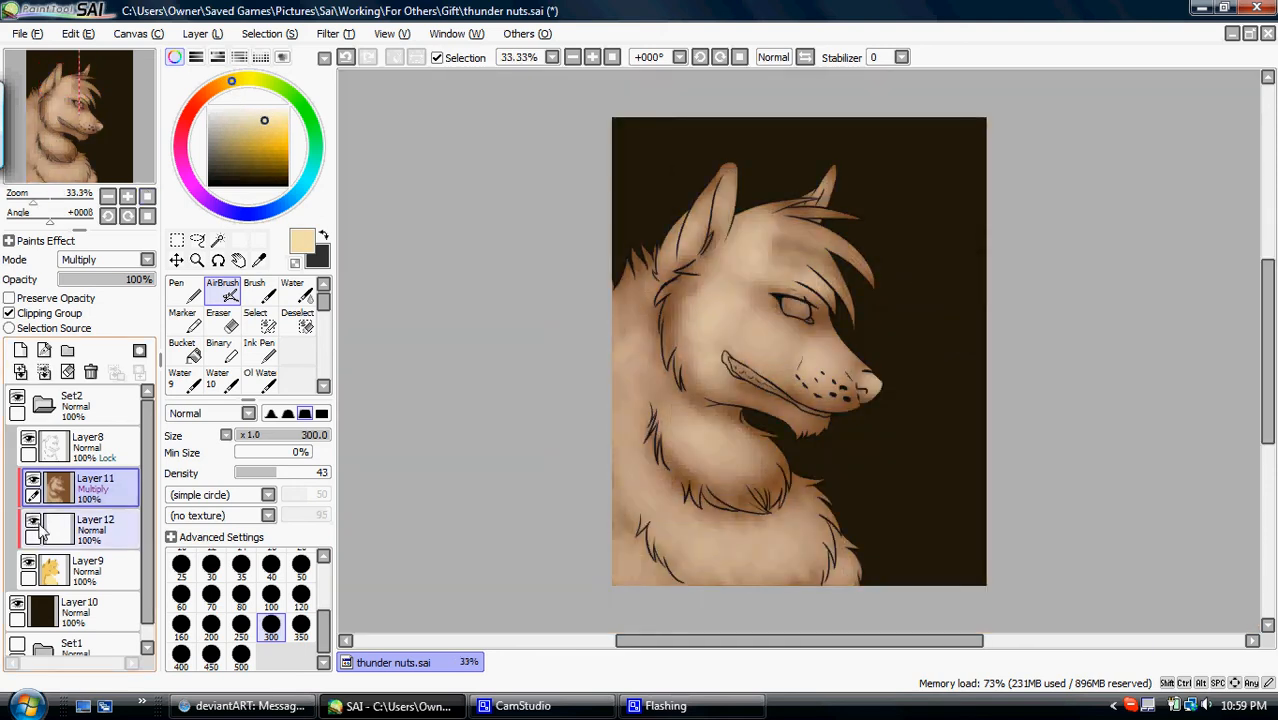
- Airbrush cream highlights onto both sides of the wolf's near ear at size 100
click(271, 597)
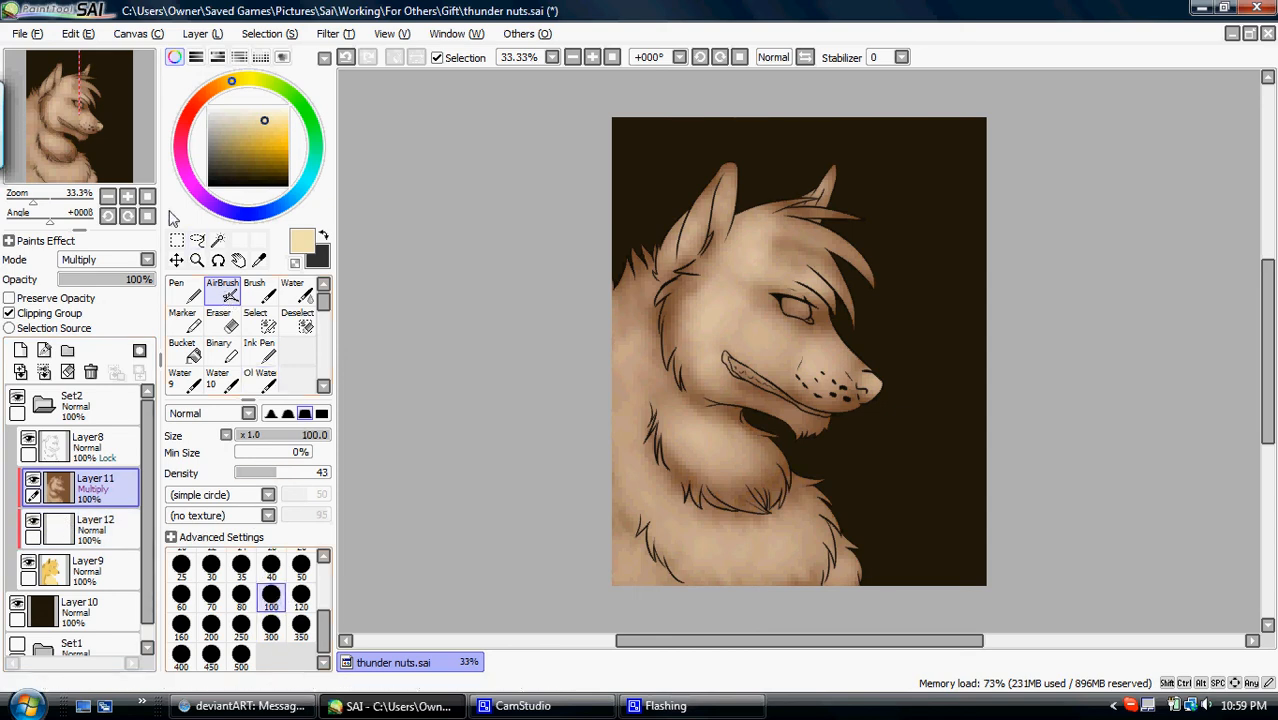
click(128, 196)
click(128, 196)
click(128, 196)
click(128, 196)
drag(71, 99, 108, 122)
mouse_move(610, 103)
mouse_down()
mouse_move(487, 248)
mouse_move(566, 117)
mouse_move(459, 384)
mouse_move(491, 280)
mouse_move(475, 328)
mouse_move(490, 331)
mouse_move(451, 367)
mouse_move(419, 514)
mouse_move(478, 292)
mouse_move(398, 534)
mouse_move(465, 428)
mouse_move(404, 530)
mouse_move(460, 258)
mouse_move(445, 487)
mouse_move(507, 169)
mouse_move(581, 131)
mouse_move(532, 209)
mouse_move(587, 196)
mouse_move(605, 105)
mouse_move(563, 222)
mouse_move(518, 461)
mouse_move(584, 253)
mouse_move(510, 421)
mouse_move(541, 468)
mouse_up()
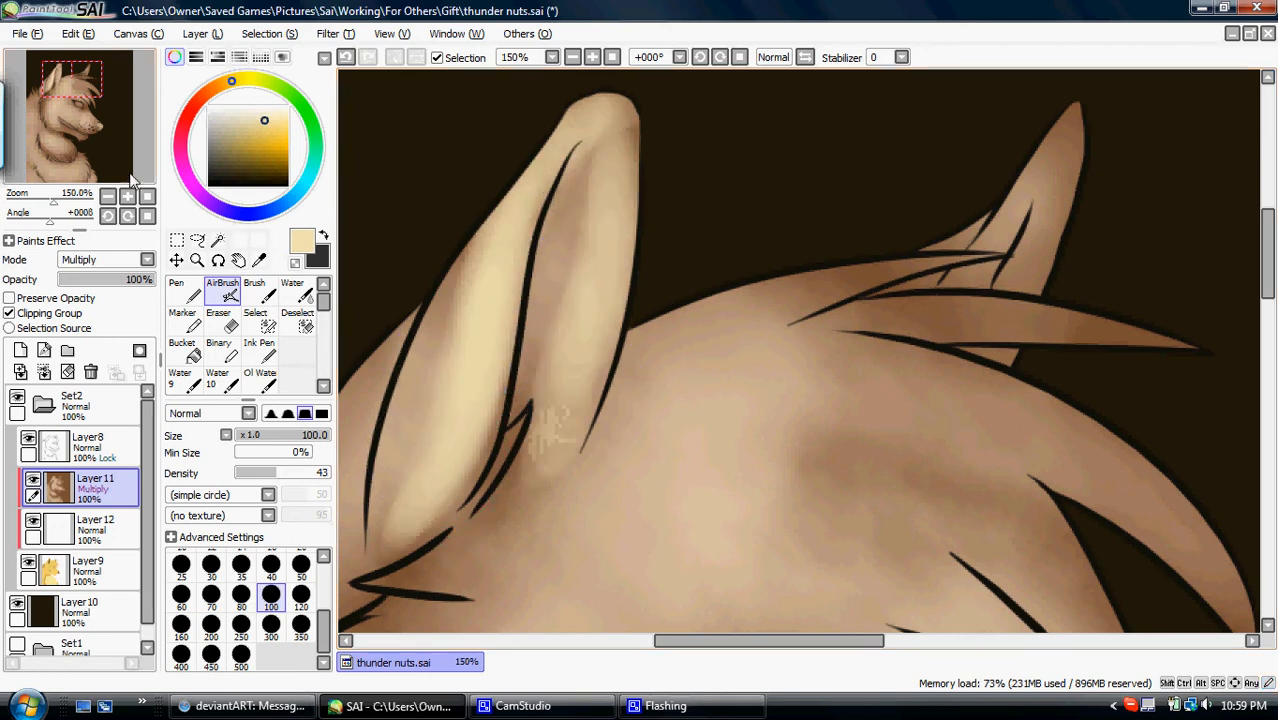
- Mirror the canvas view and airbrush cream highlights along the forelock, brow and forehead
click(108, 196)
click(108, 196)
drag(73, 80, 84, 96)
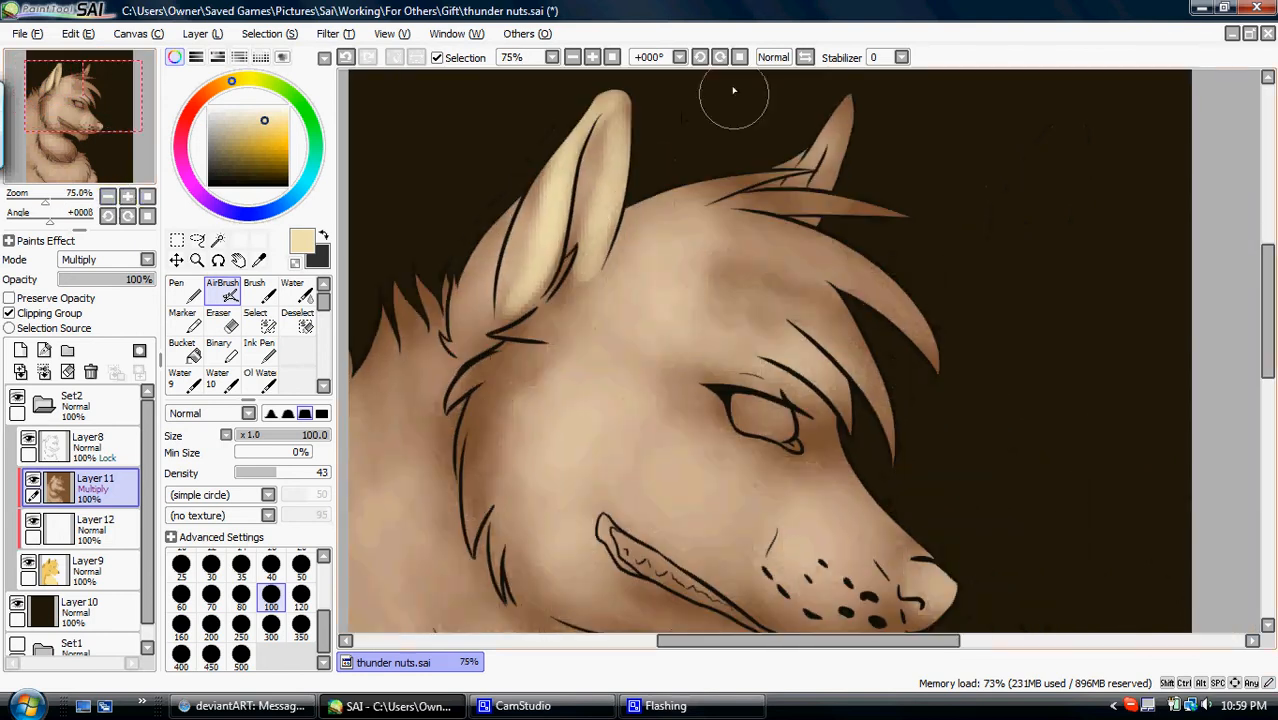
click(805, 57)
mouse_move(643, 401)
mouse_down()
mouse_move(851, 231)
mouse_move(681, 325)
mouse_move(732, 294)
mouse_move(914, 221)
mouse_move(702, 450)
mouse_move(689, 500)
mouse_move(806, 280)
mouse_move(754, 381)
mouse_move(910, 292)
mouse_up()
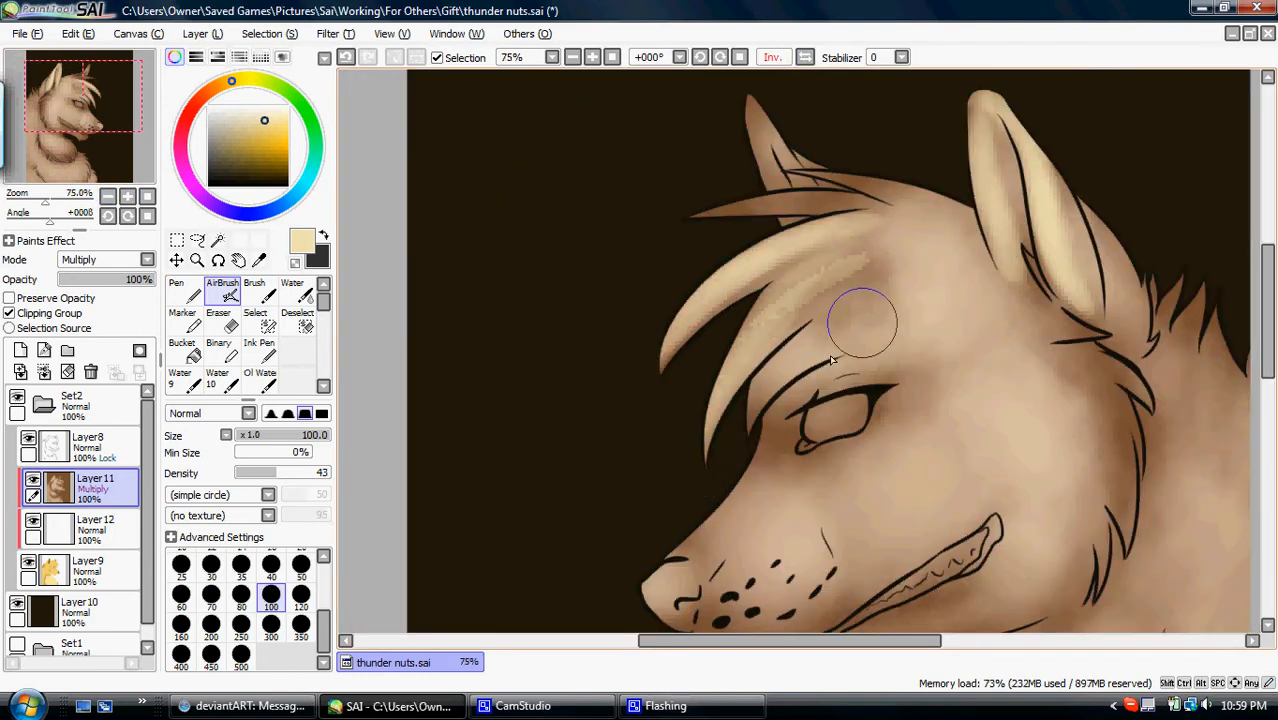
drag(800, 368, 948, 334)
mouse_move(844, 208)
mouse_down()
mouse_move(736, 191)
mouse_move(685, 217)
mouse_move(856, 334)
mouse_up()
- Airbrush cream highlights on the nose, the whisker area at size 120, and the snout up to the eye at size 300
mouse_move(729, 518)
mouse_down()
mouse_move(652, 587)
mouse_move(686, 572)
mouse_up()
mouse_move(92, 109)
mouse_down()
mouse_move(106, 115)
mouse_move(77, 131)
mouse_up()
click(301, 597)
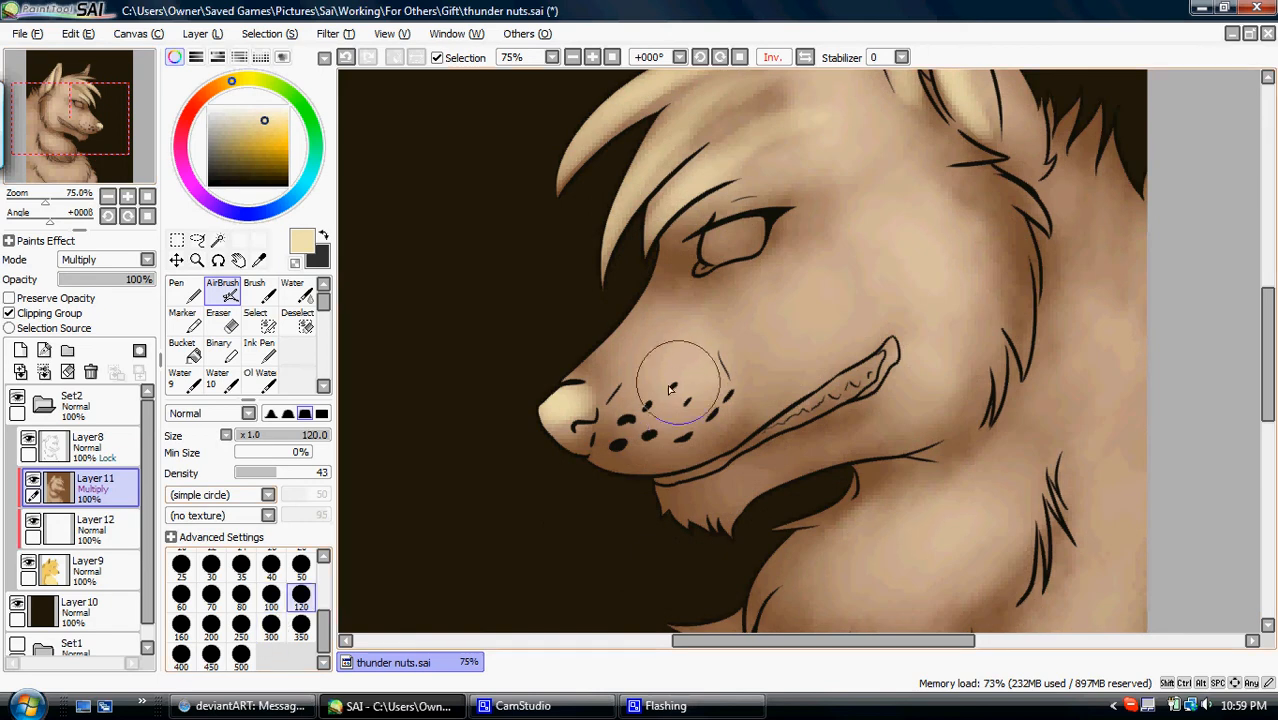
drag(657, 413, 563, 492)
click(271, 626)
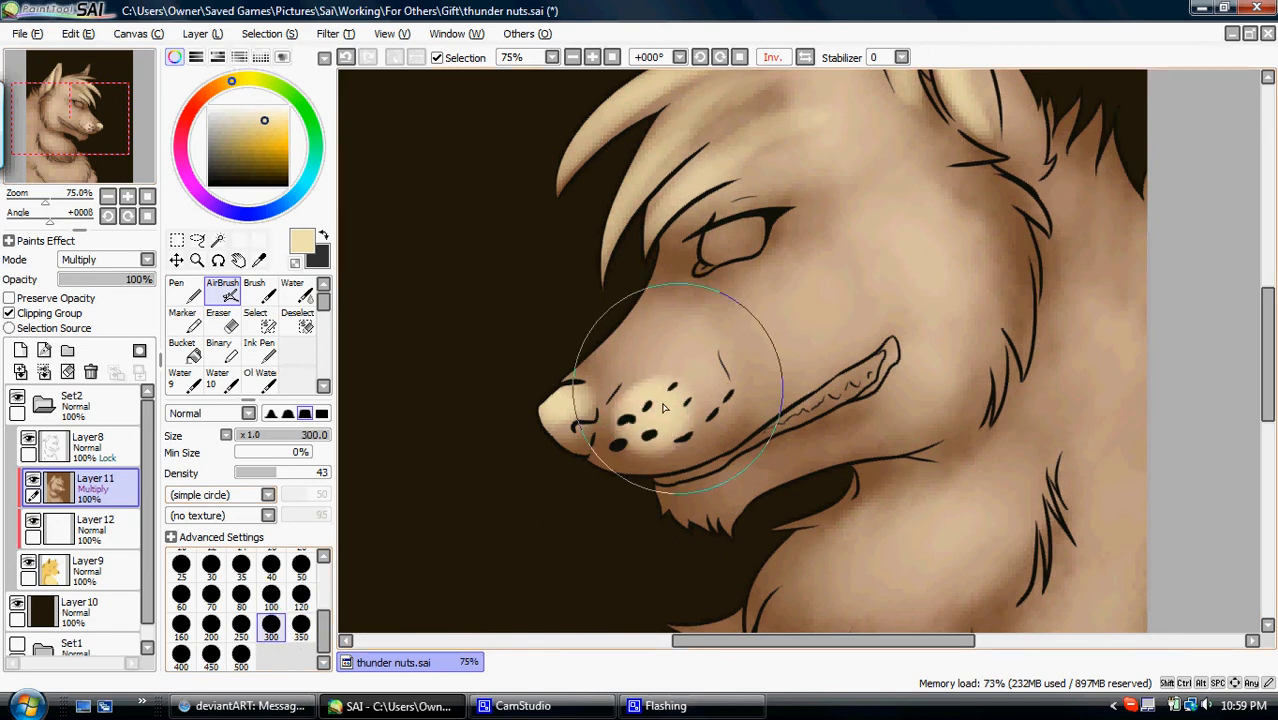
mouse_move(645, 305)
mouse_down()
mouse_move(635, 290)
mouse_move(648, 353)
mouse_move(690, 308)
mouse_move(742, 320)
mouse_move(793, 237)
mouse_move(820, 259)
mouse_up()
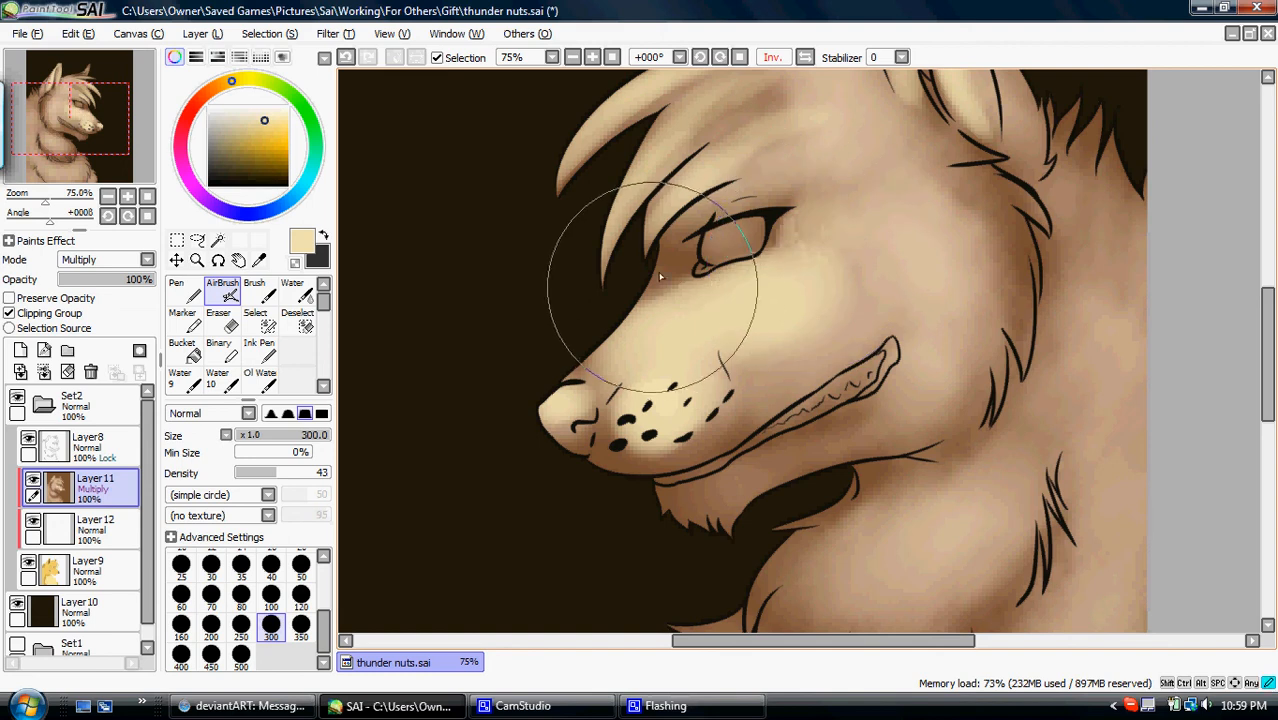
- Restore the unmirrored view and airbrush cream highlights onto the muzzle and the cheek above the mouth corner at size 120
click(271, 567)
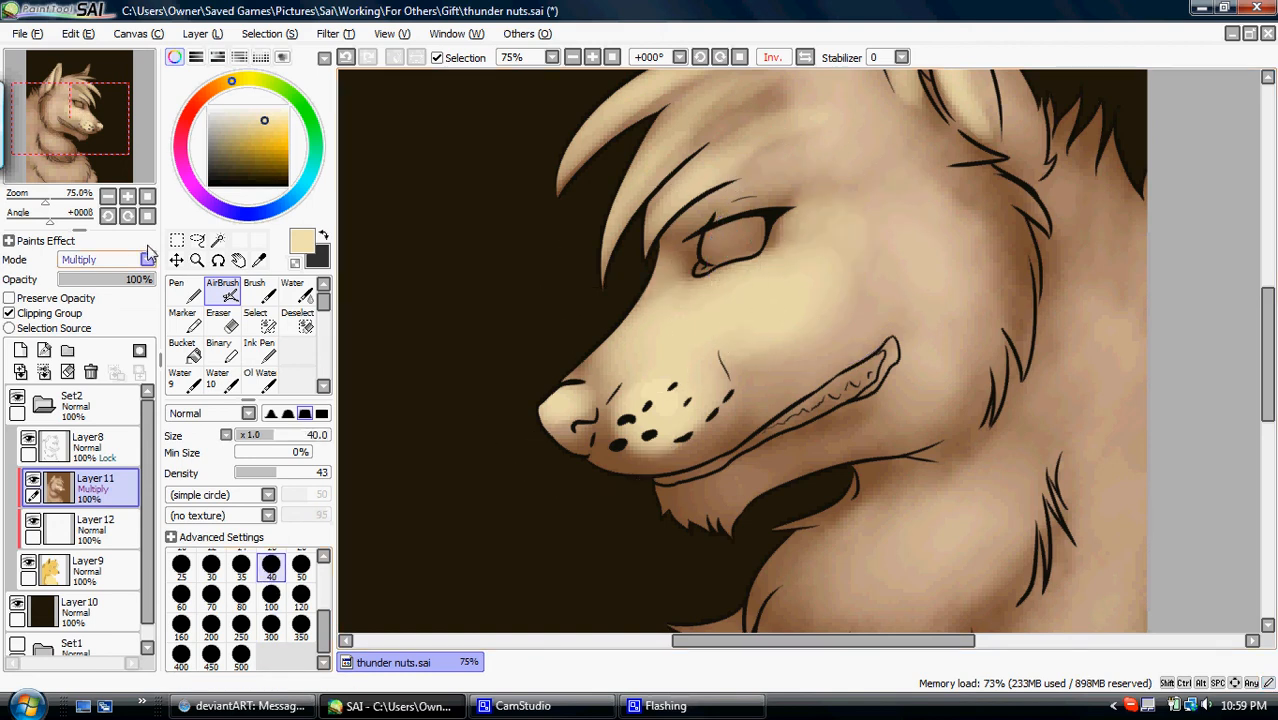
click(147, 196)
click(91, 123)
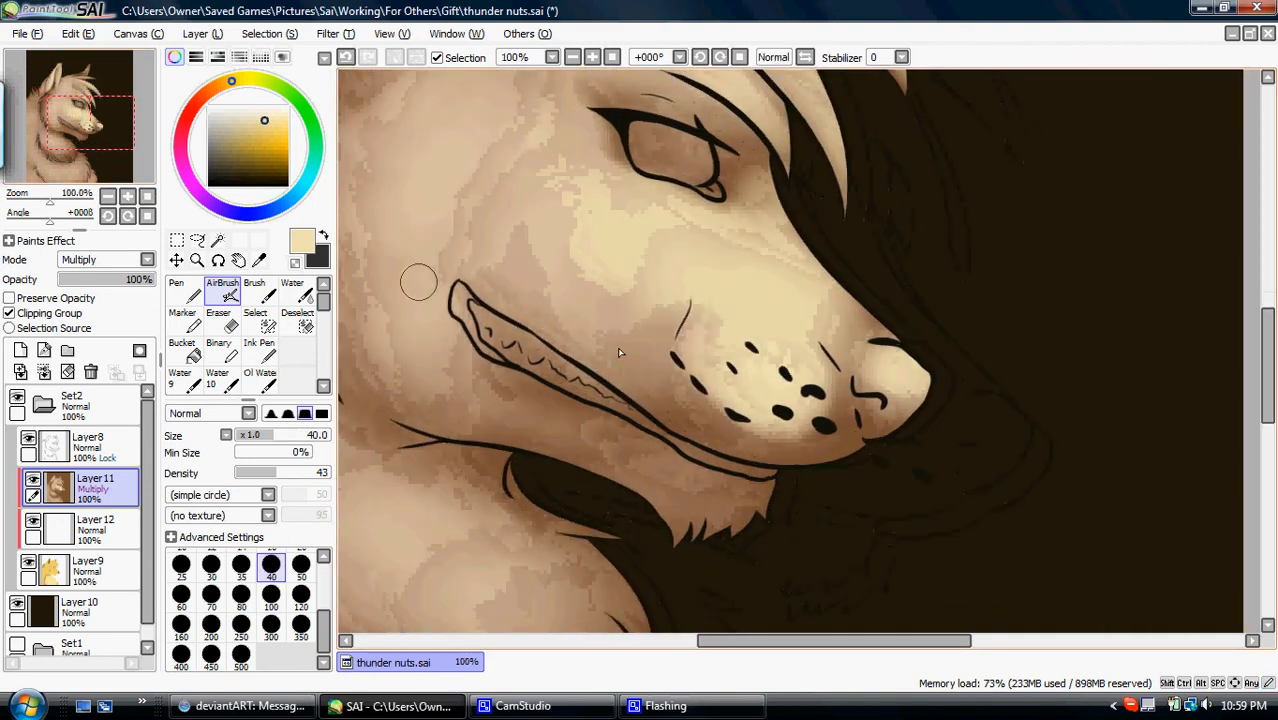
click(301, 625)
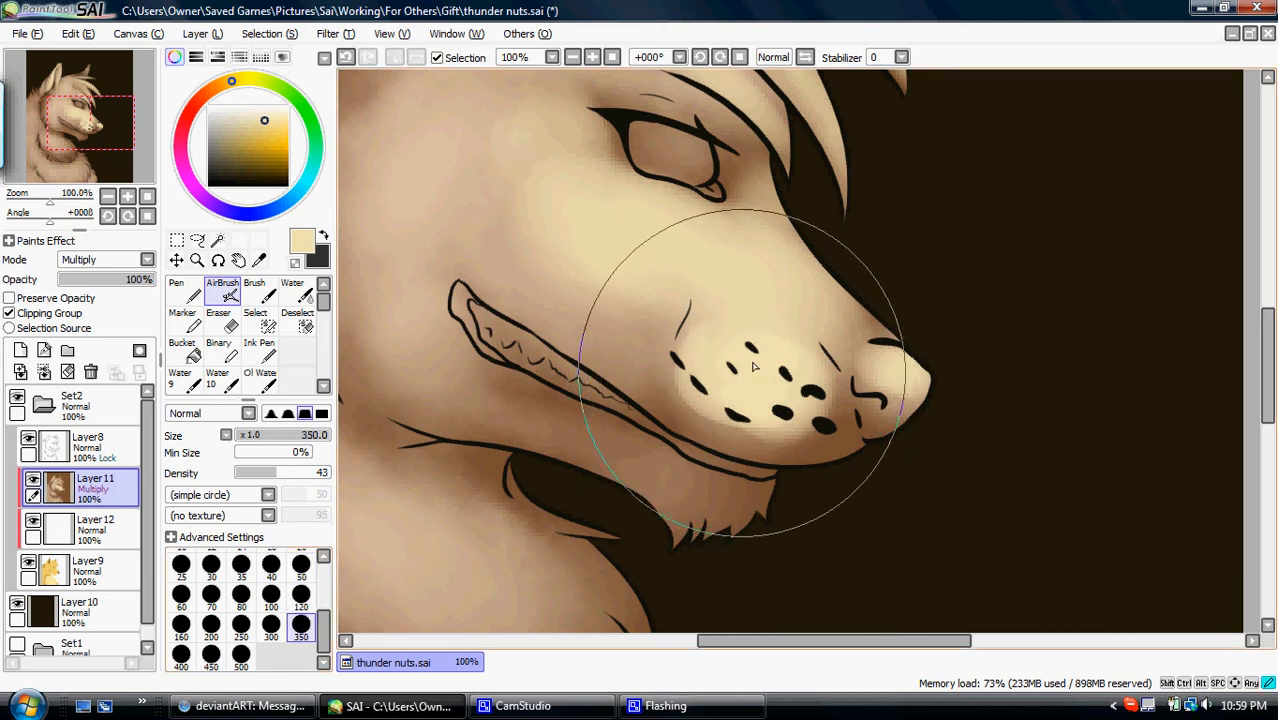
click(301, 595)
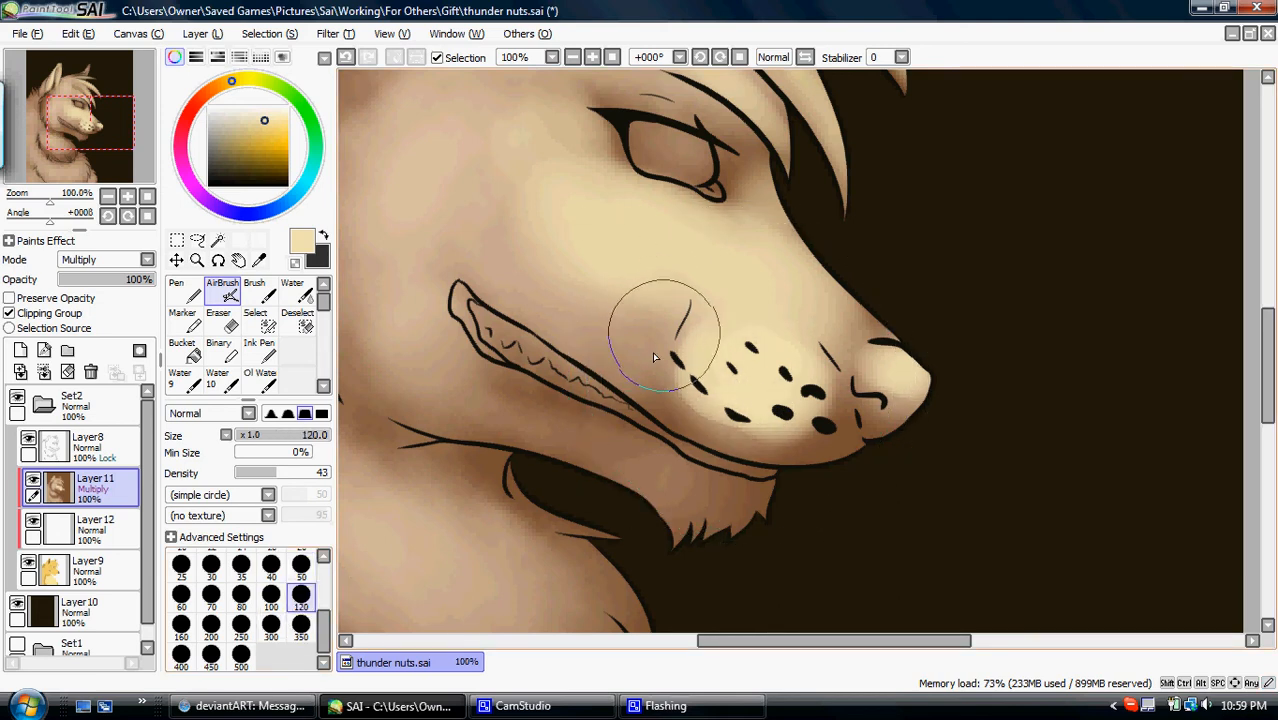
mouse_move(753, 361)
mouse_down()
mouse_move(788, 388)
mouse_move(785, 369)
mouse_up()
drag(531, 254, 520, 264)
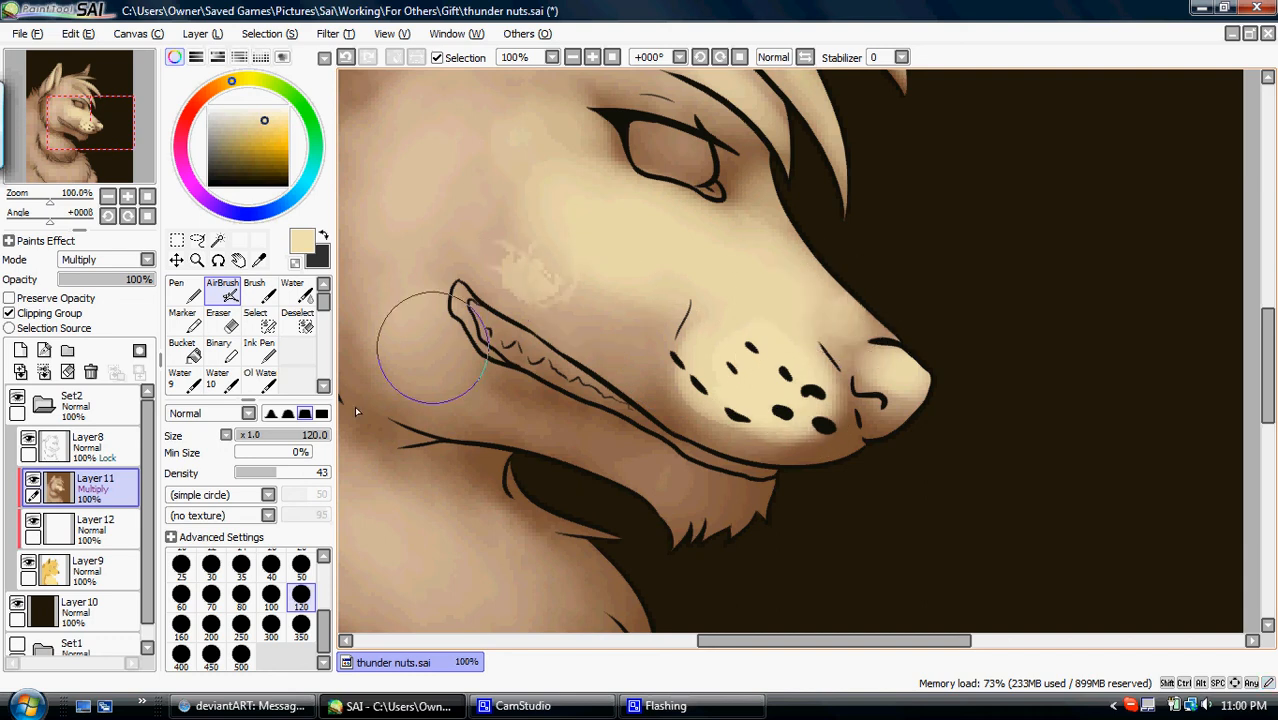
- Hide the white layer and airbrush cream fur strokes onto the upper chest ruff at size 120
scroll(325, 562, up, 3)
click(301, 594)
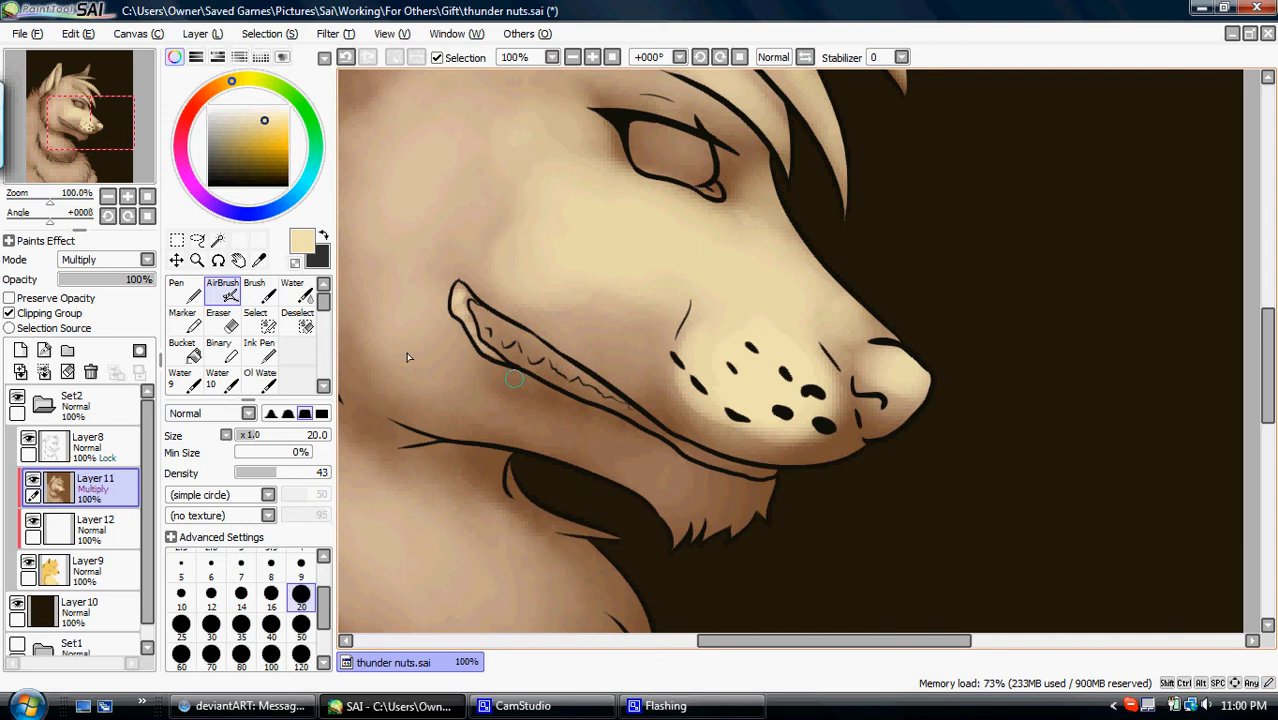
click(33, 522)
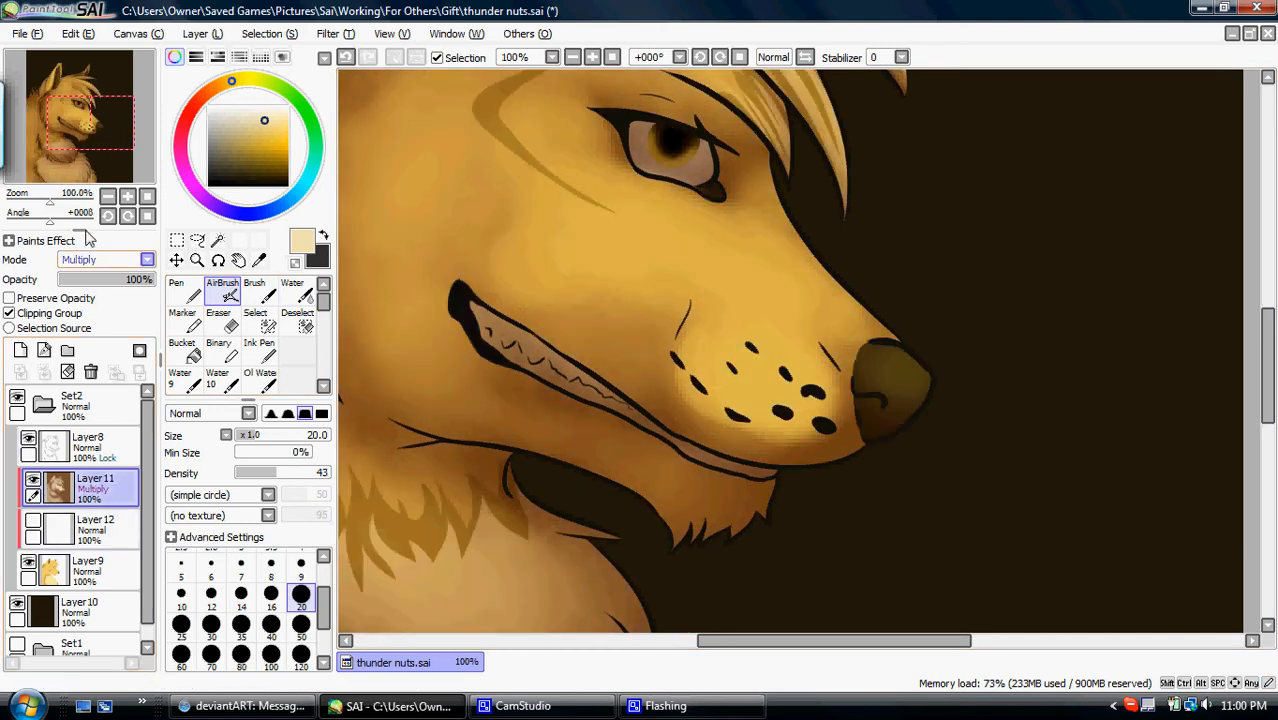
click(152, 202)
click(301, 656)
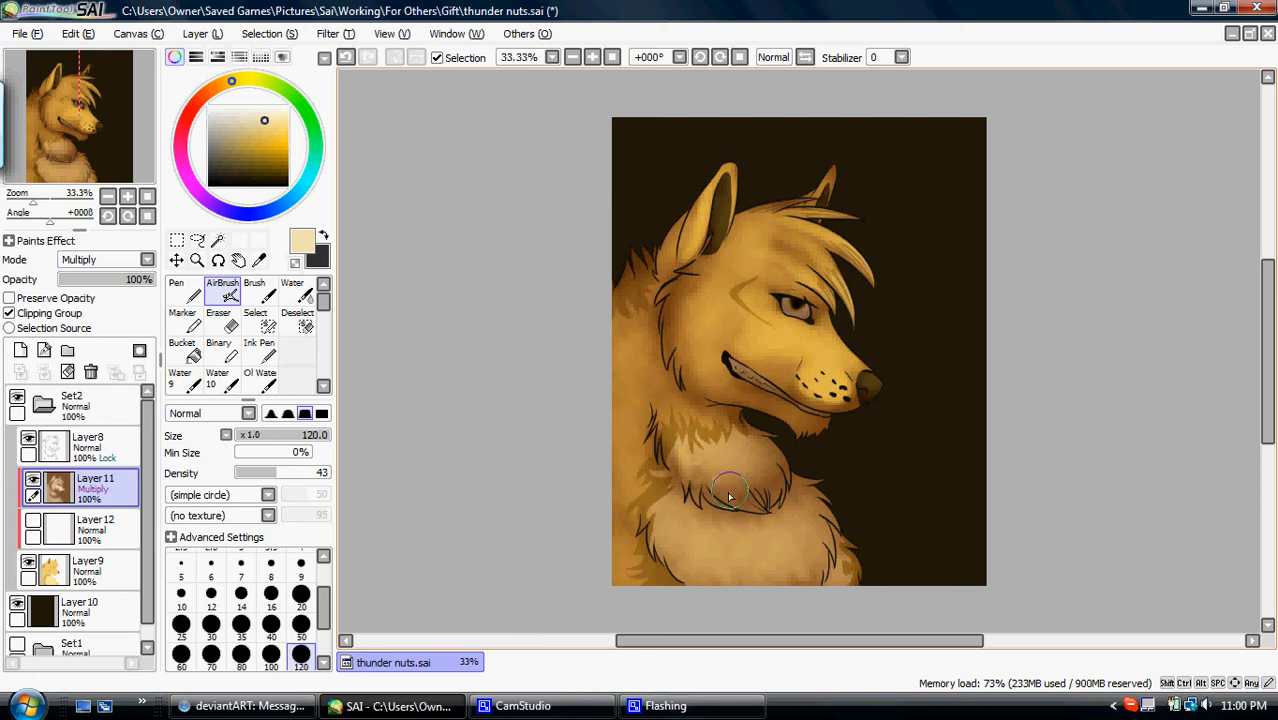
drag(703, 430, 750, 498)
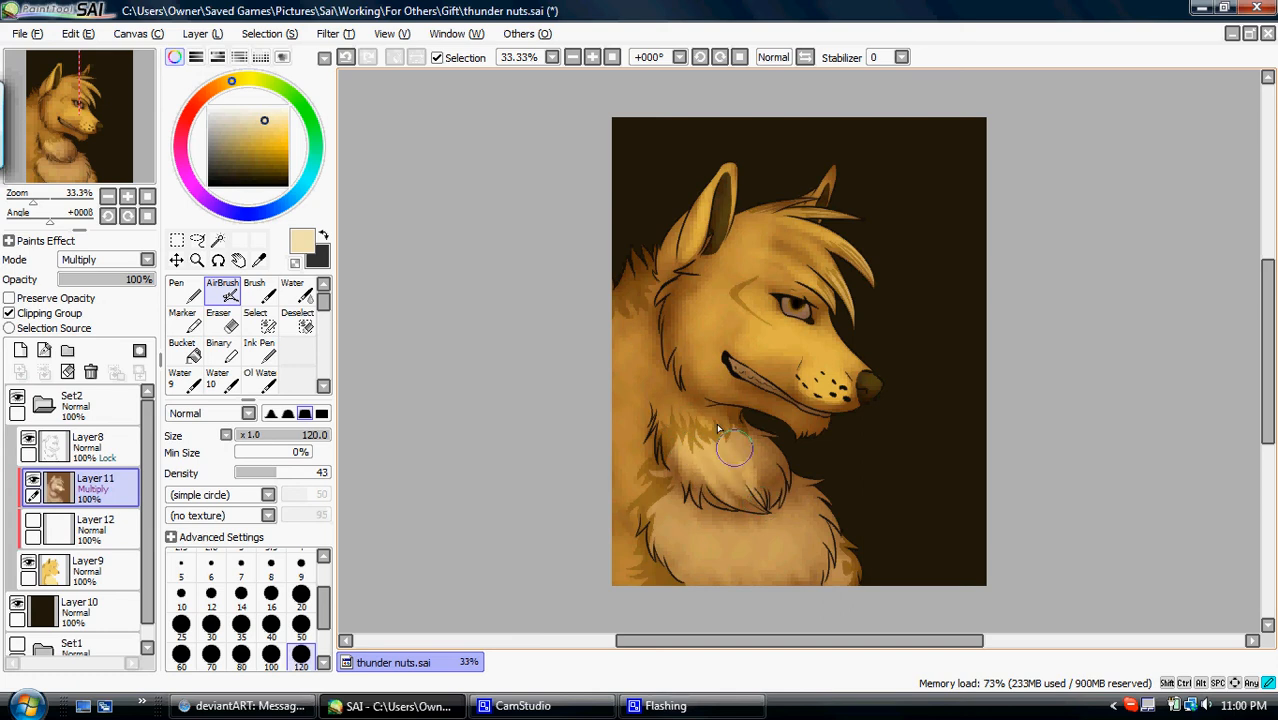
- Show the white layer again and airbrush cream fur streaks across the lower chest
click(33, 522)
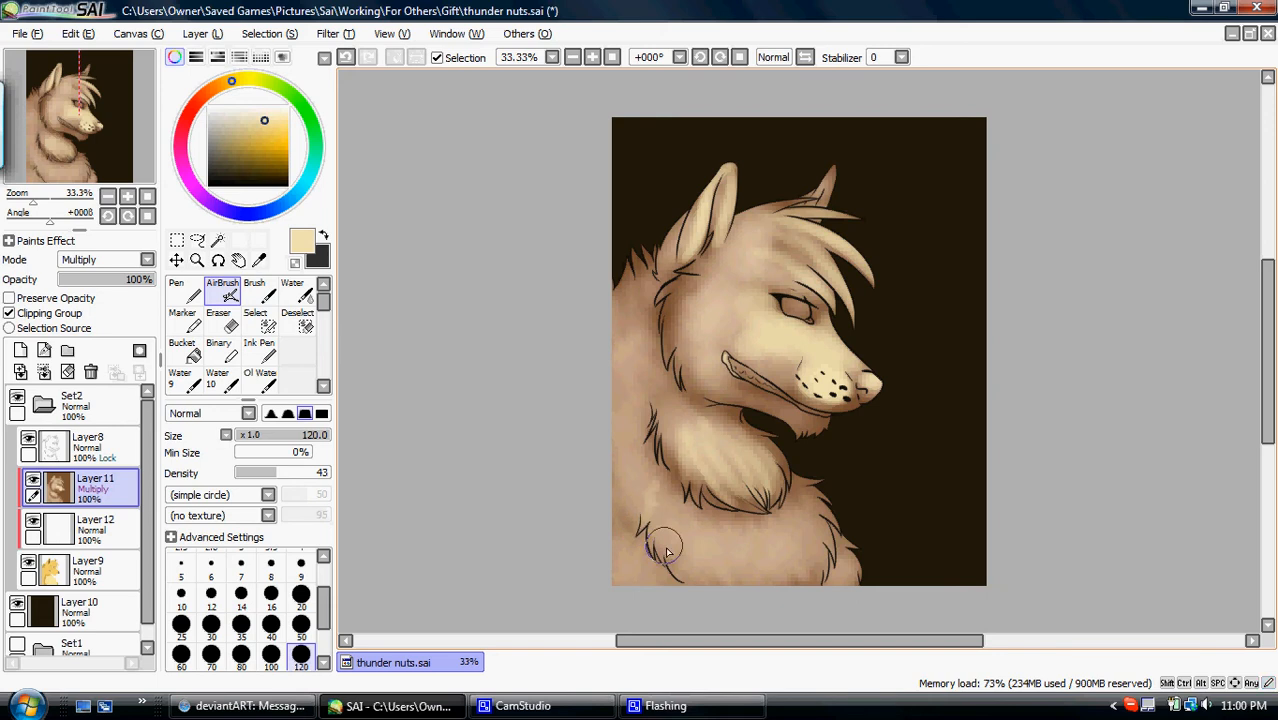
drag(660, 486, 698, 573)
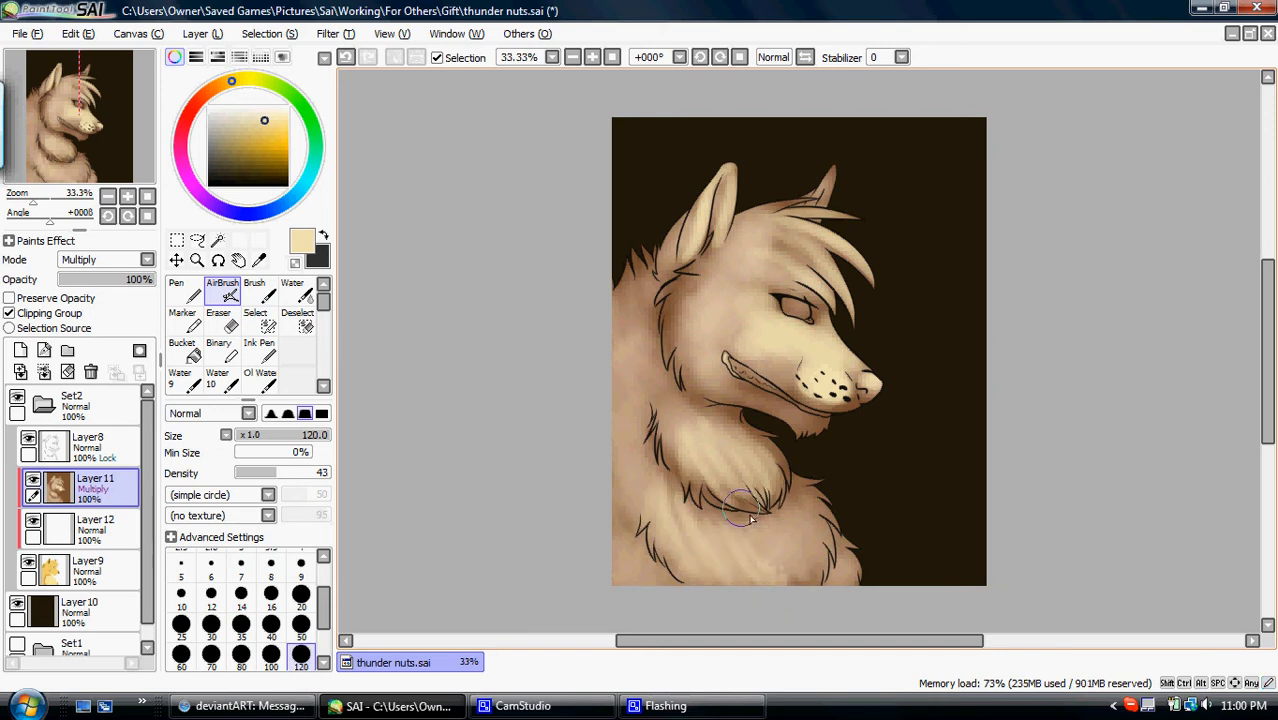
mouse_move(791, 549)
mouse_down()
mouse_move(808, 555)
mouse_move(812, 510)
mouse_up()
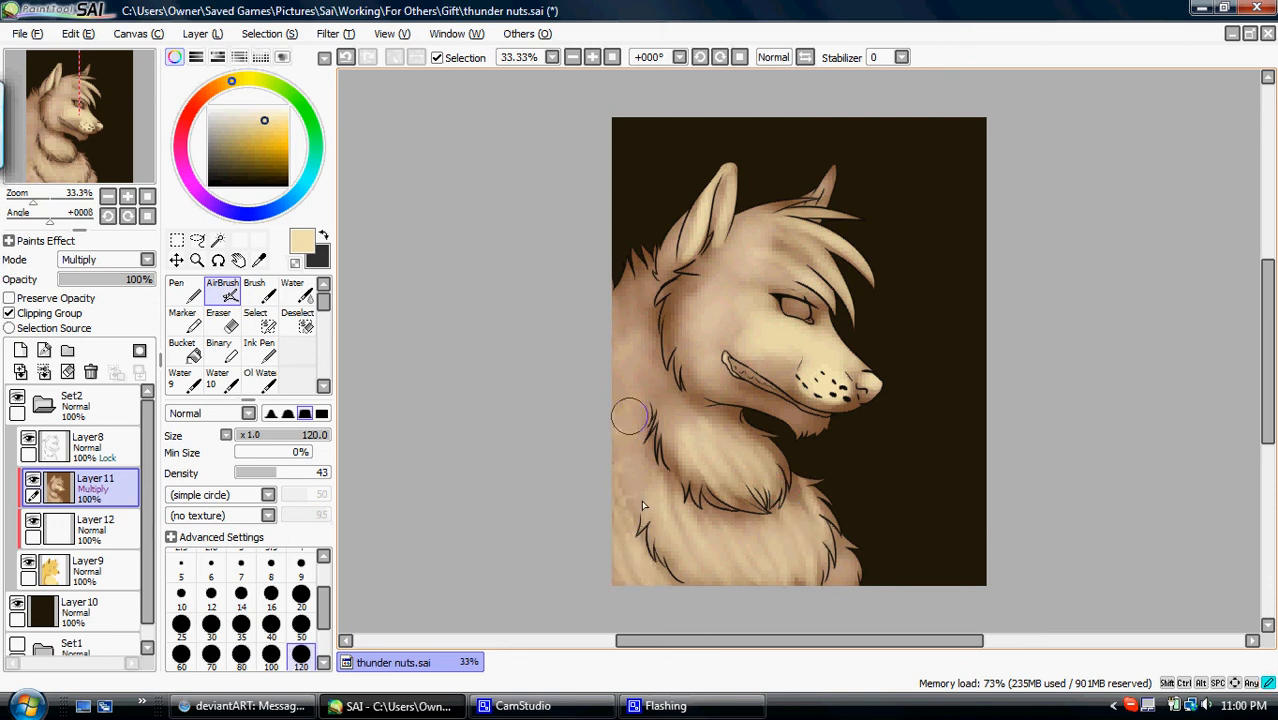
- Airbrush cream streaks down the wolf's back and neck and lighten the jaw and rear cheek
drag(634, 384, 666, 530)
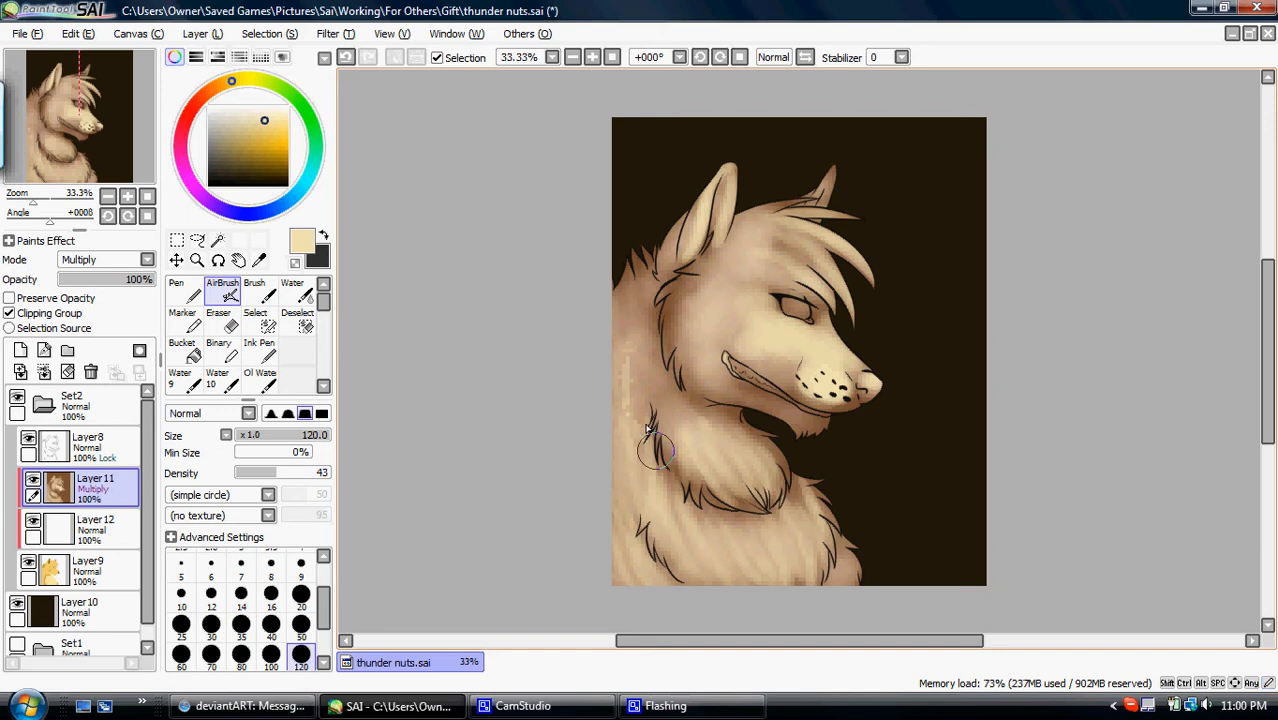
drag(663, 424, 679, 418)
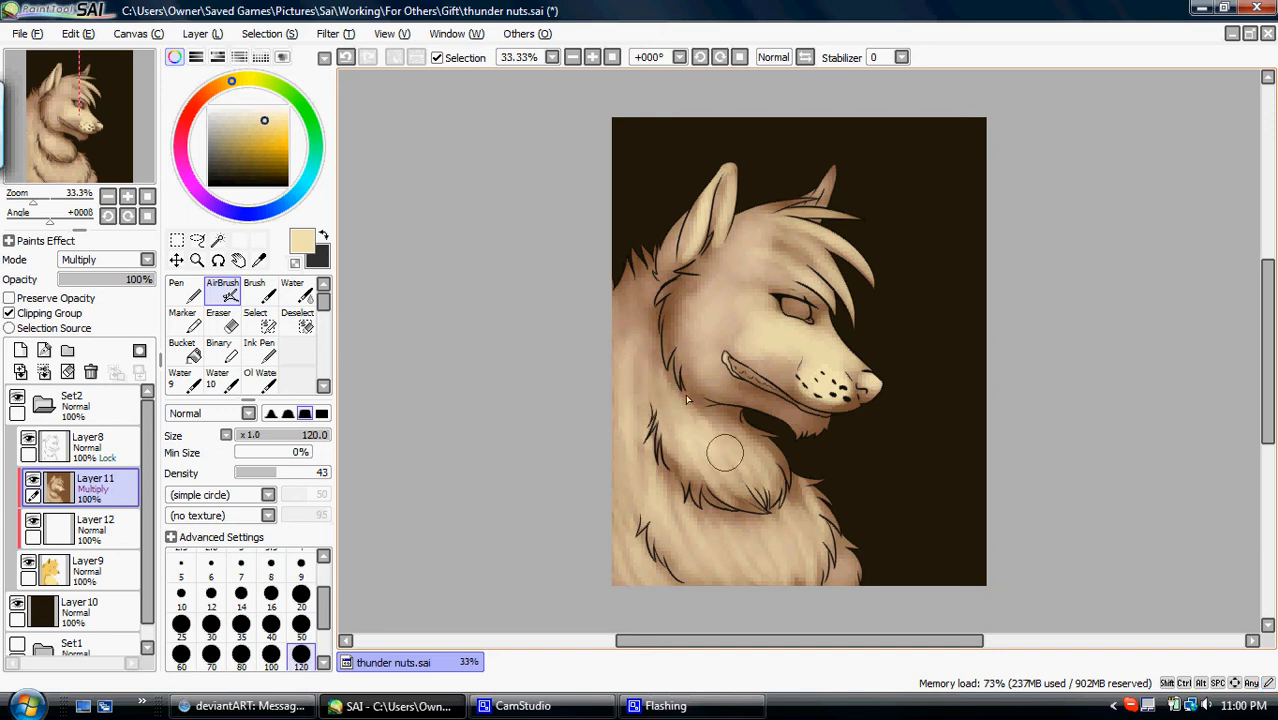
drag(651, 369, 667, 364)
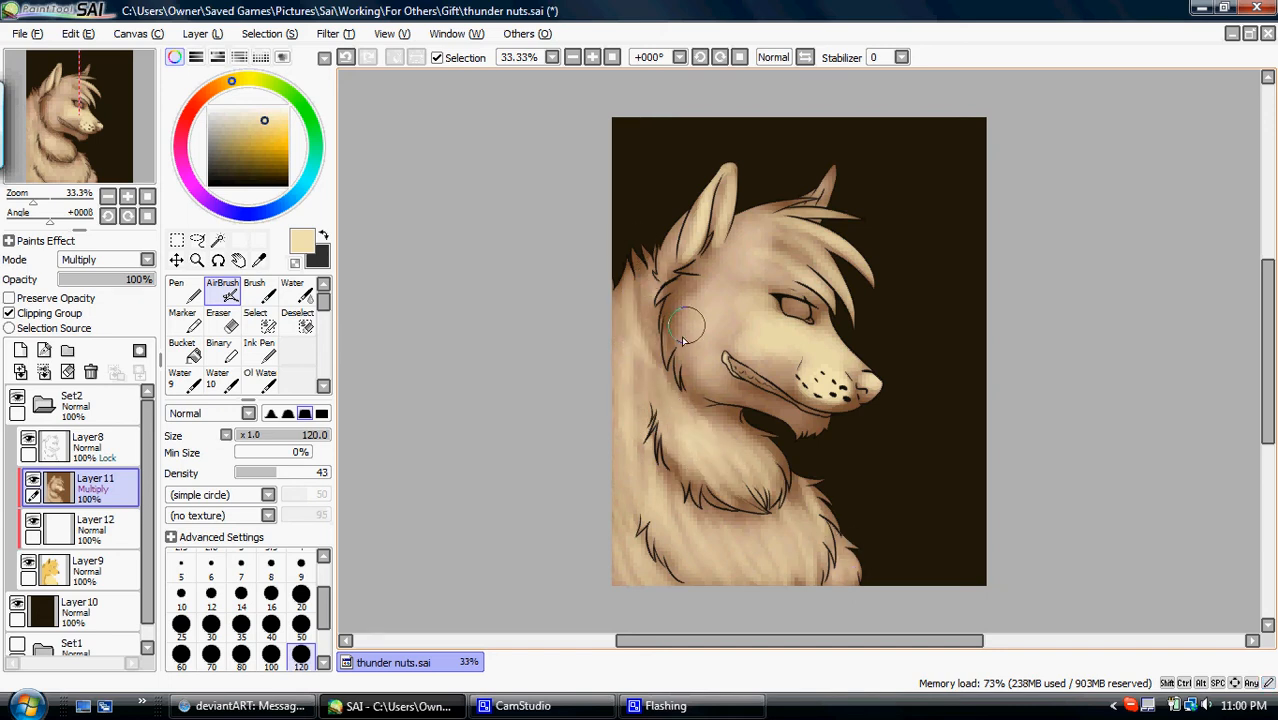
drag(709, 383, 718, 388)
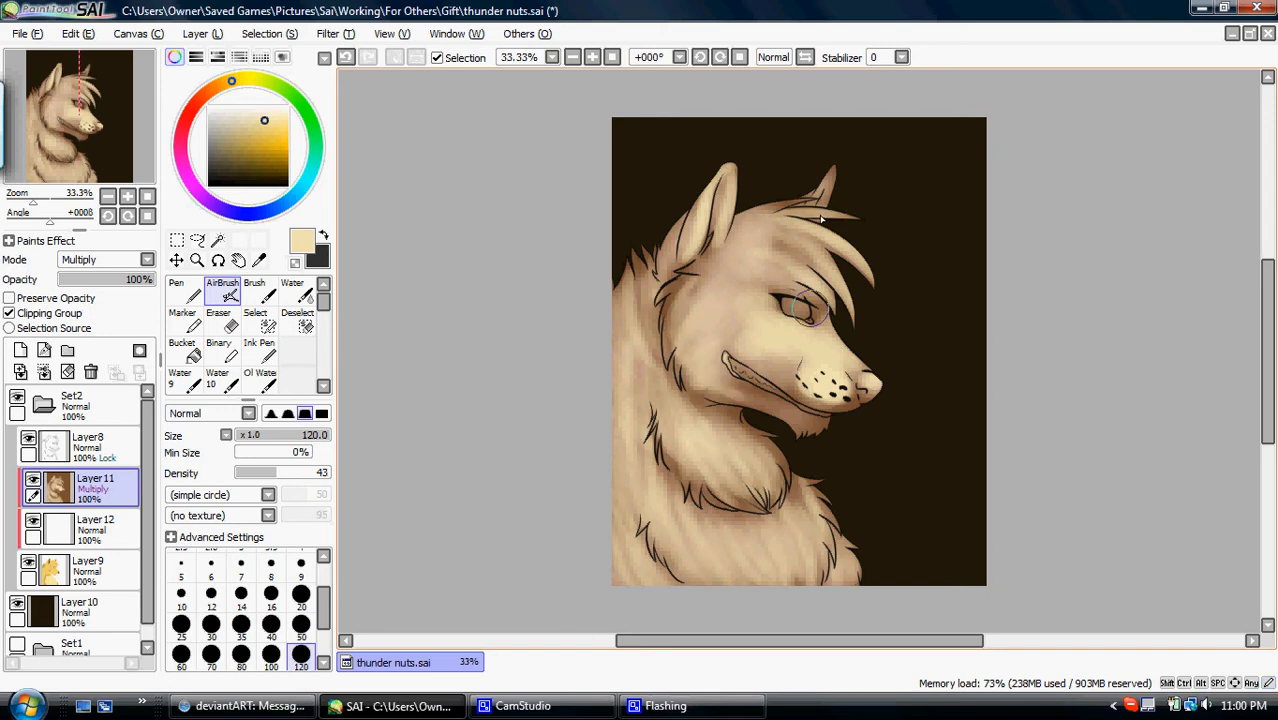
- Mirror the canvas view, airbrush cream along the chin and lower jaw, and restore the unmirrored view
click(805, 57)
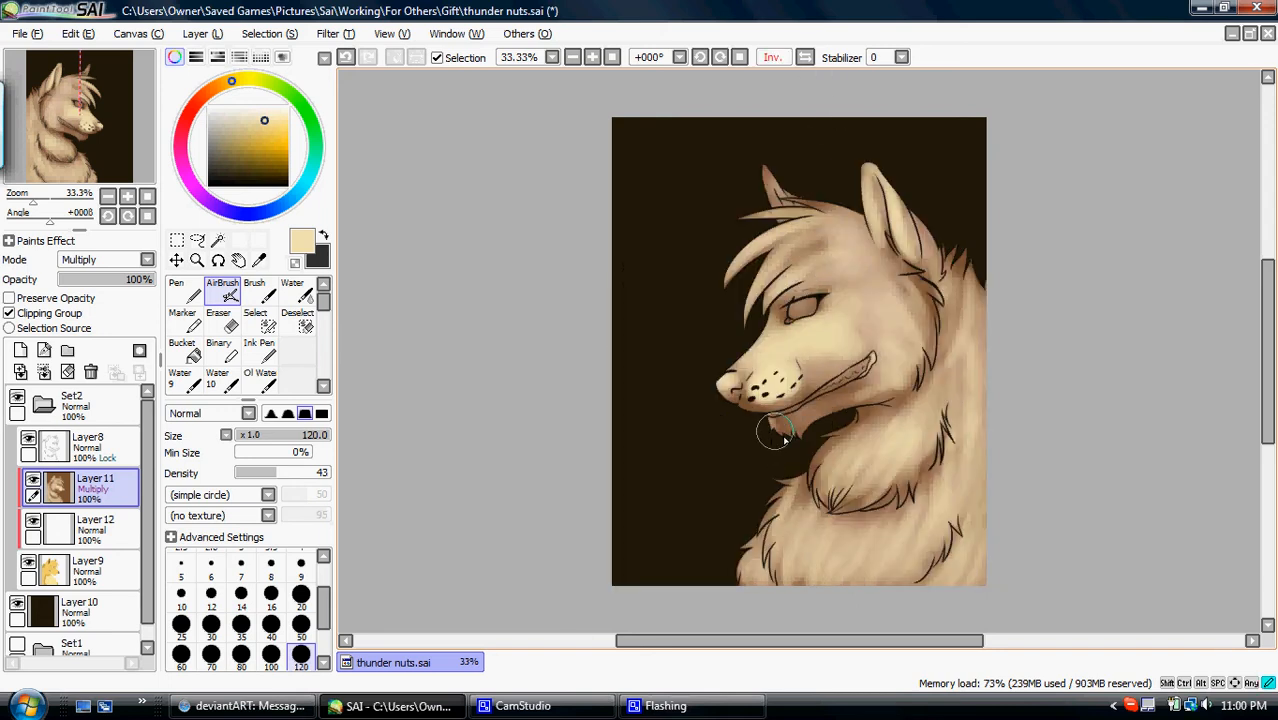
drag(808, 420, 859, 403)
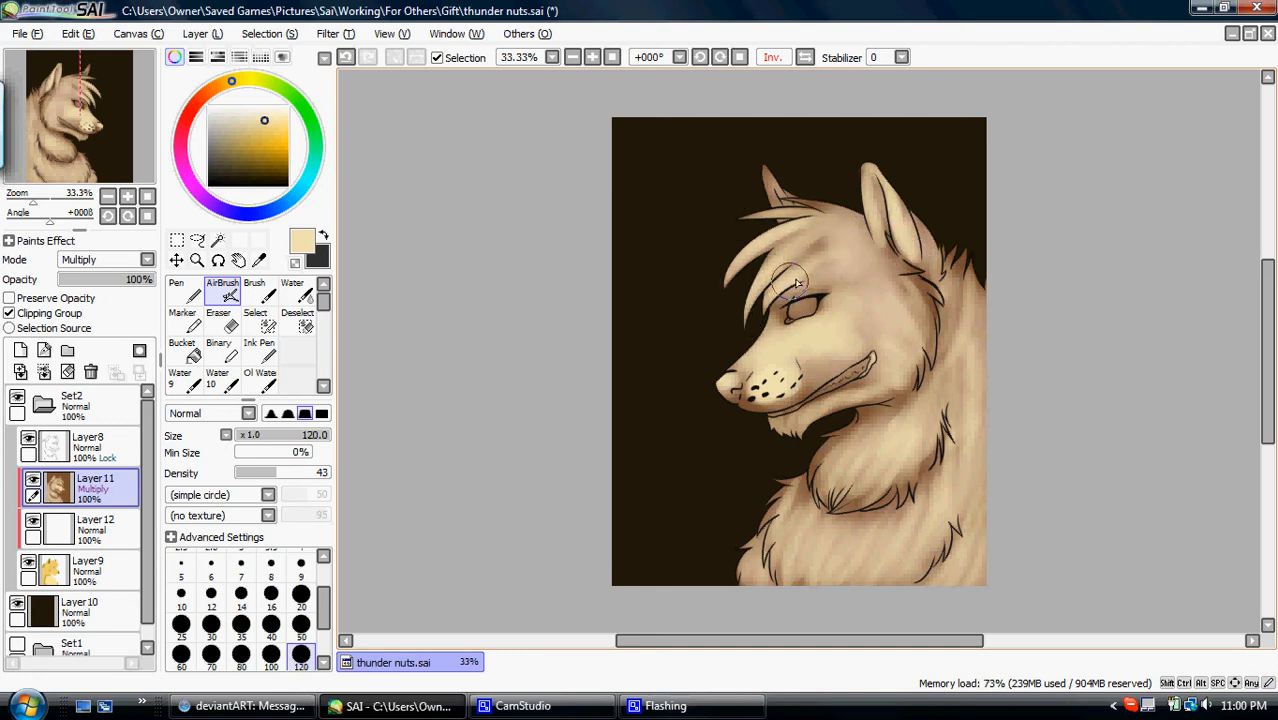
click(806, 57)
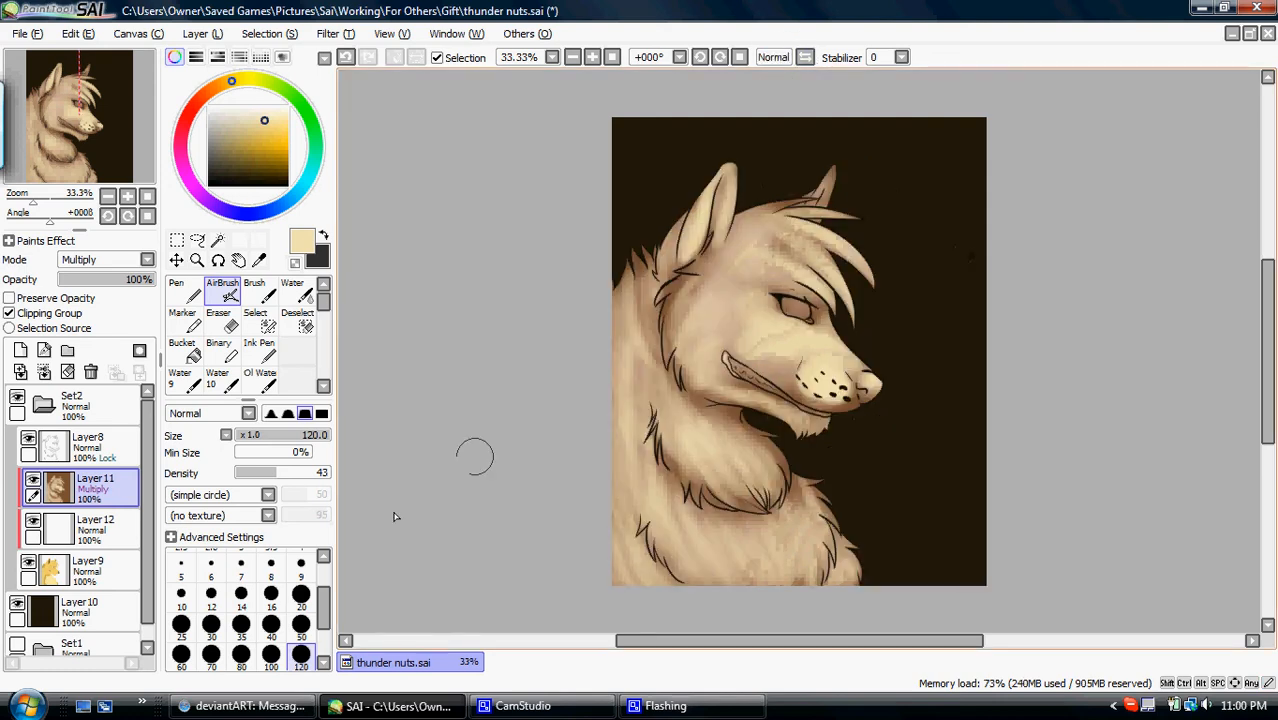
- Airbrush soft cream over the cheek and the side of the forehead at size 350
click(301, 624)
click(301, 656)
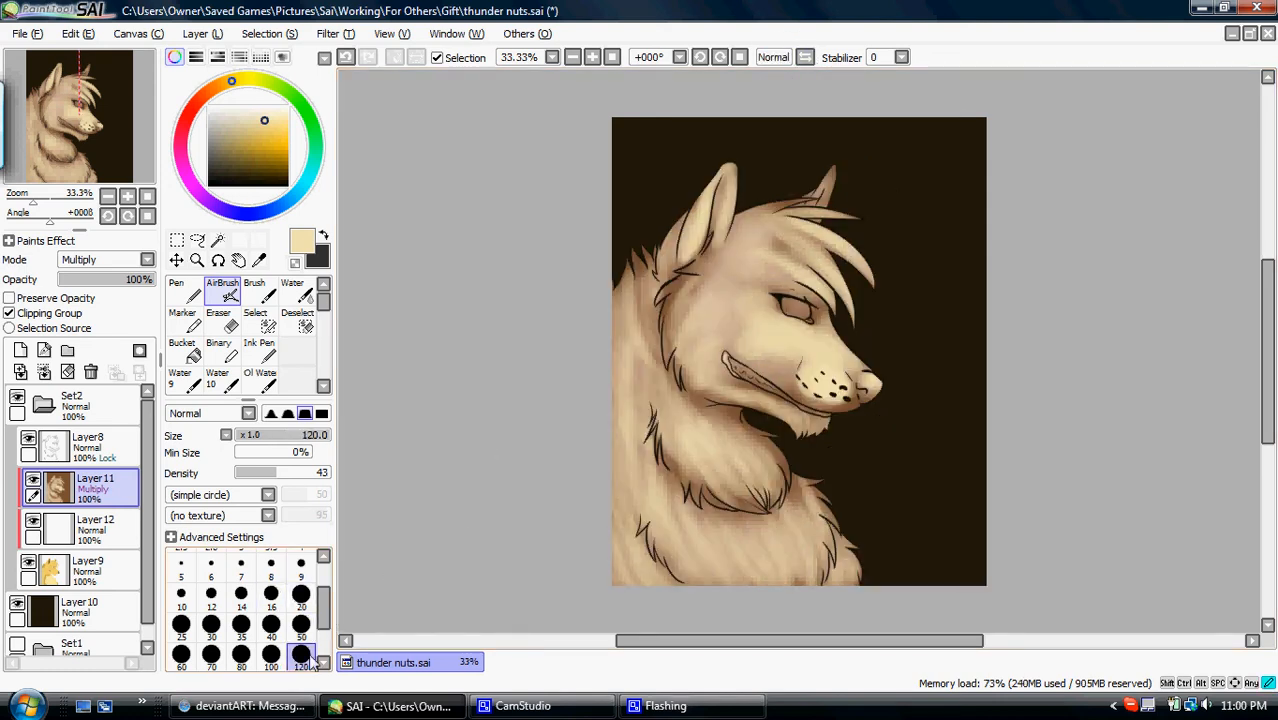
scroll(328, 618, down, 2)
click(301, 648)
mouse_move(722, 286)
mouse_down()
mouse_move(716, 303)
mouse_move(780, 326)
mouse_move(790, 370)
mouse_move(735, 365)
mouse_move(732, 402)
mouse_up()
mouse_move(750, 268)
mouse_down()
mouse_move(758, 226)
mouse_move(748, 262)
mouse_up()
- Airbrush cream highlights onto the far ear and the lower part of the eyeball at size 100
click(271, 617)
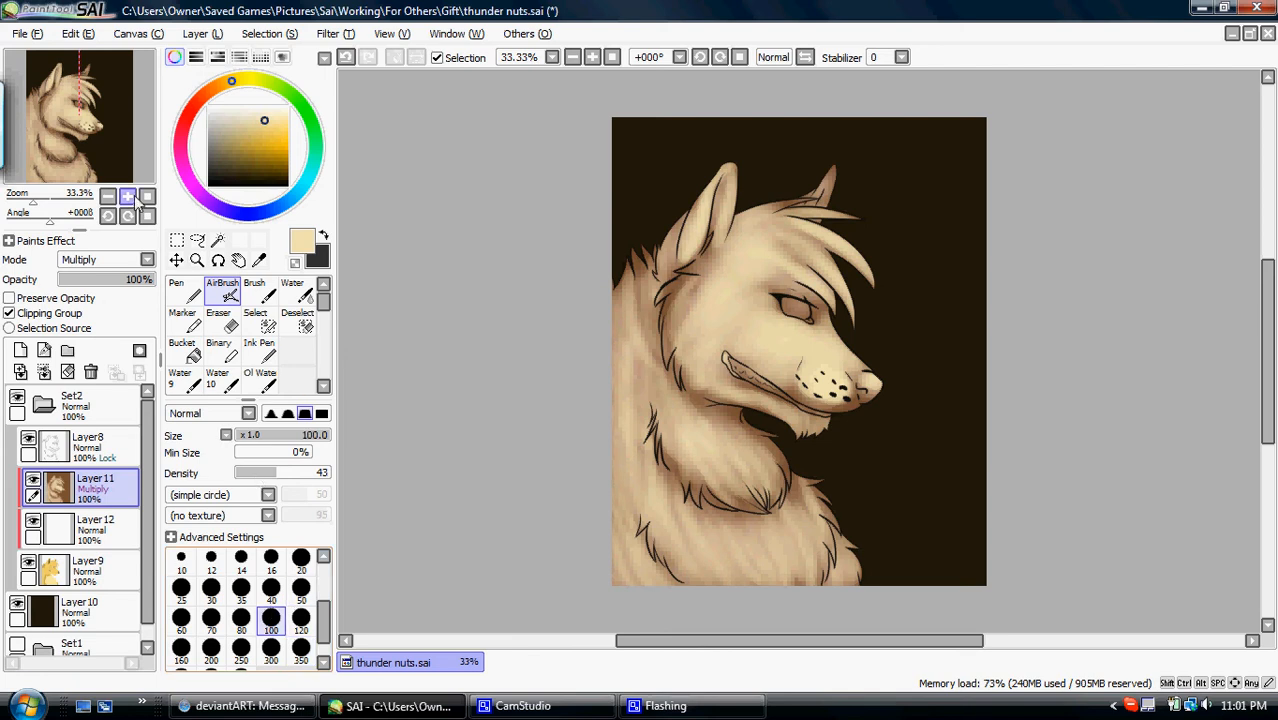
click(134, 198)
click(134, 198)
drag(128, 175, 141, 145)
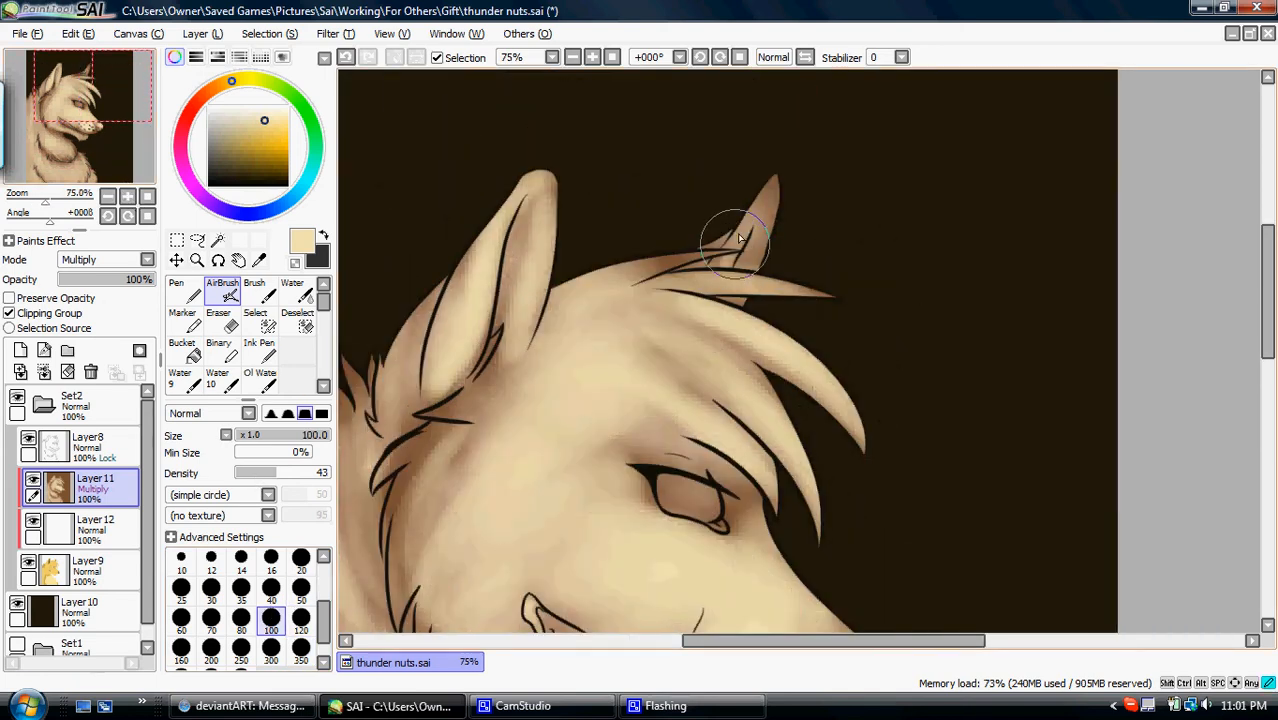
mouse_move(779, 183)
mouse_down()
mouse_move(765, 196)
mouse_move(772, 212)
mouse_up()
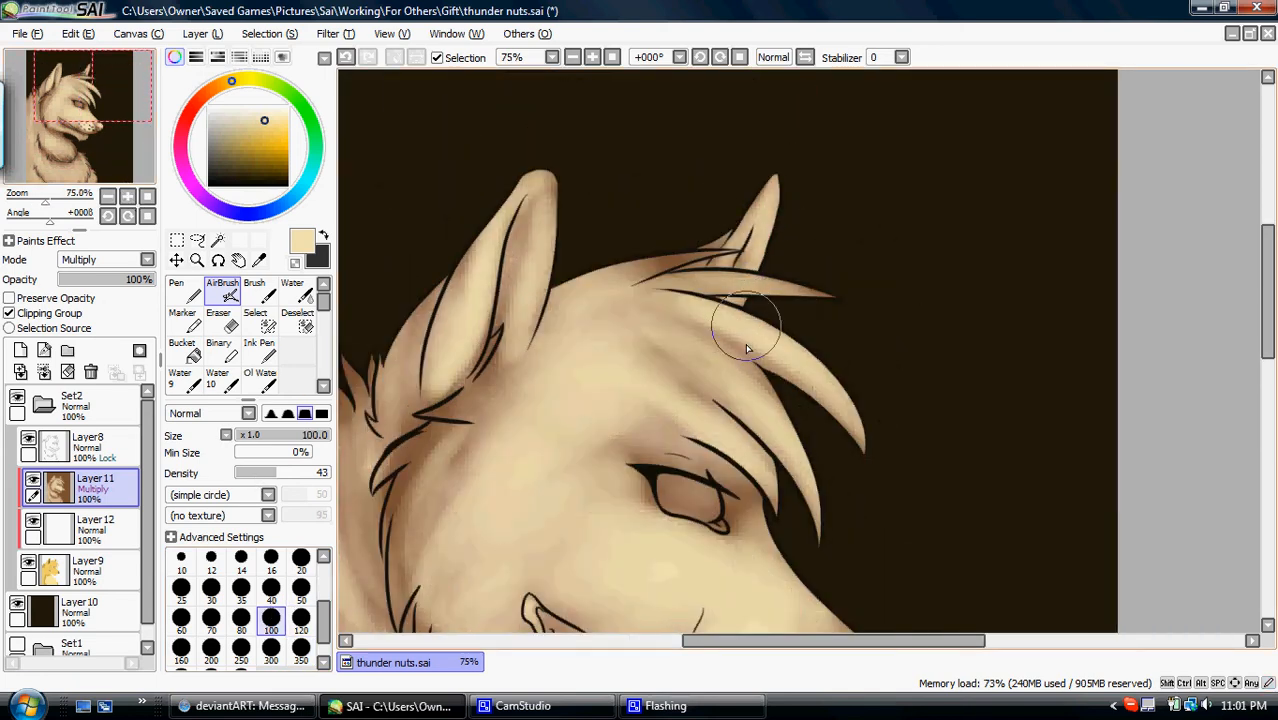
drag(147, 124, 152, 149)
mouse_move(624, 290)
mouse_down()
mouse_move(659, 288)
mouse_move(697, 290)
mouse_up()
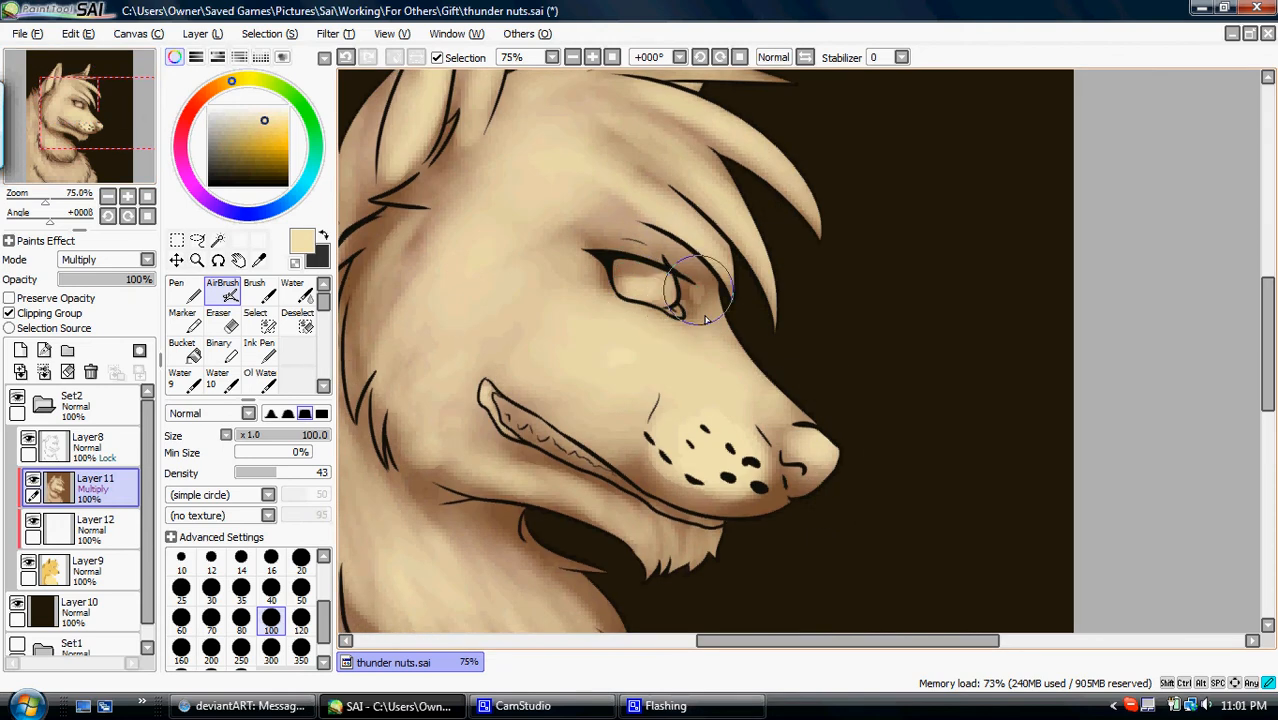
- Compare the shading of the whole wolf with the white layer hidden and shown
click(145, 197)
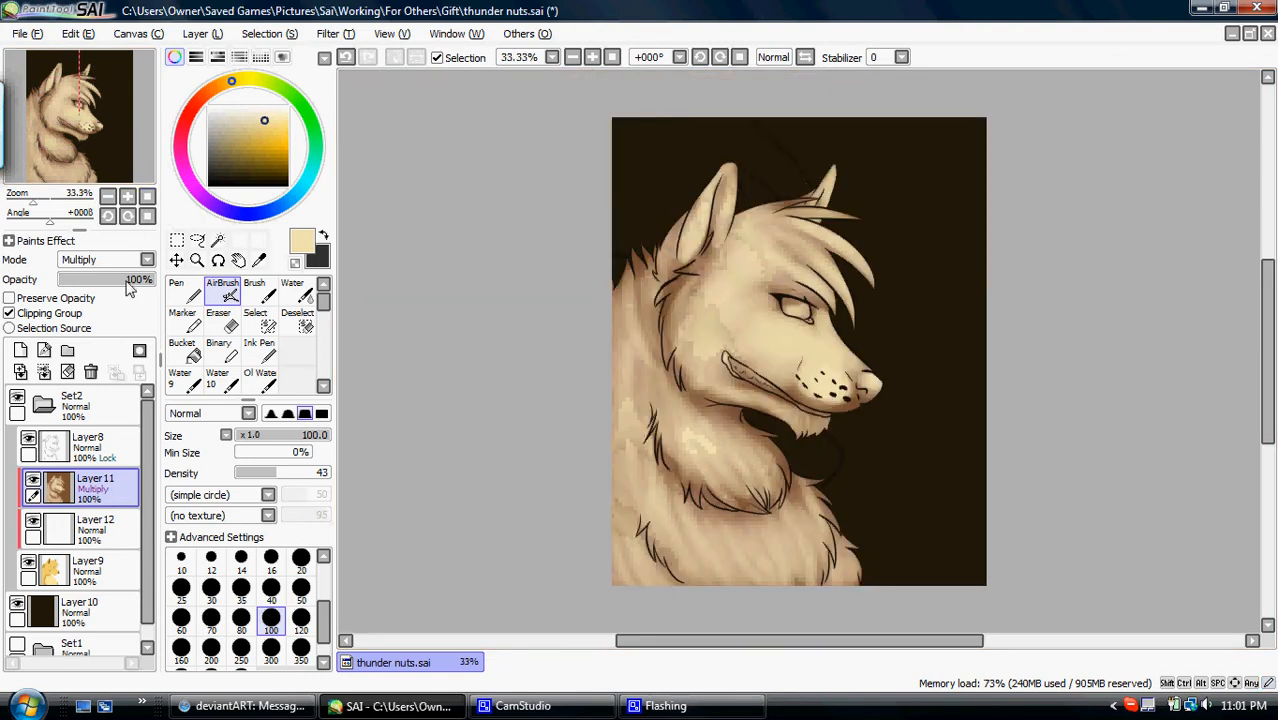
click(32, 522)
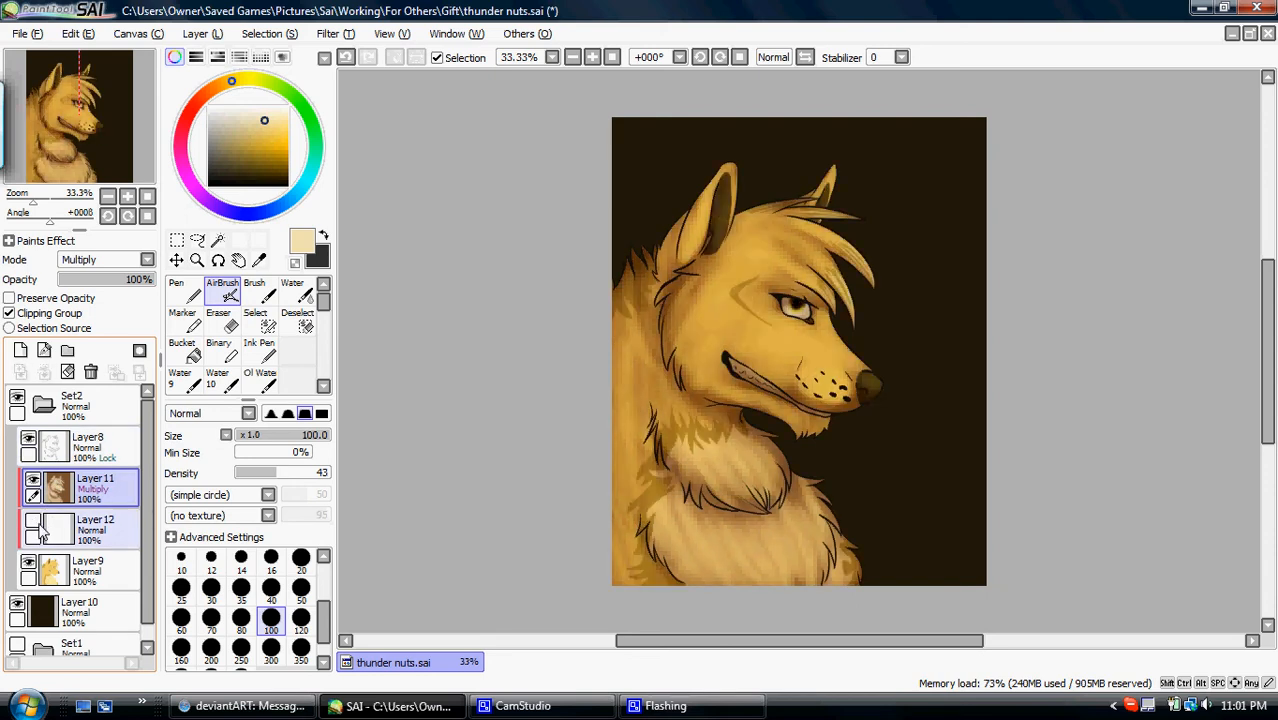
click(32, 522)
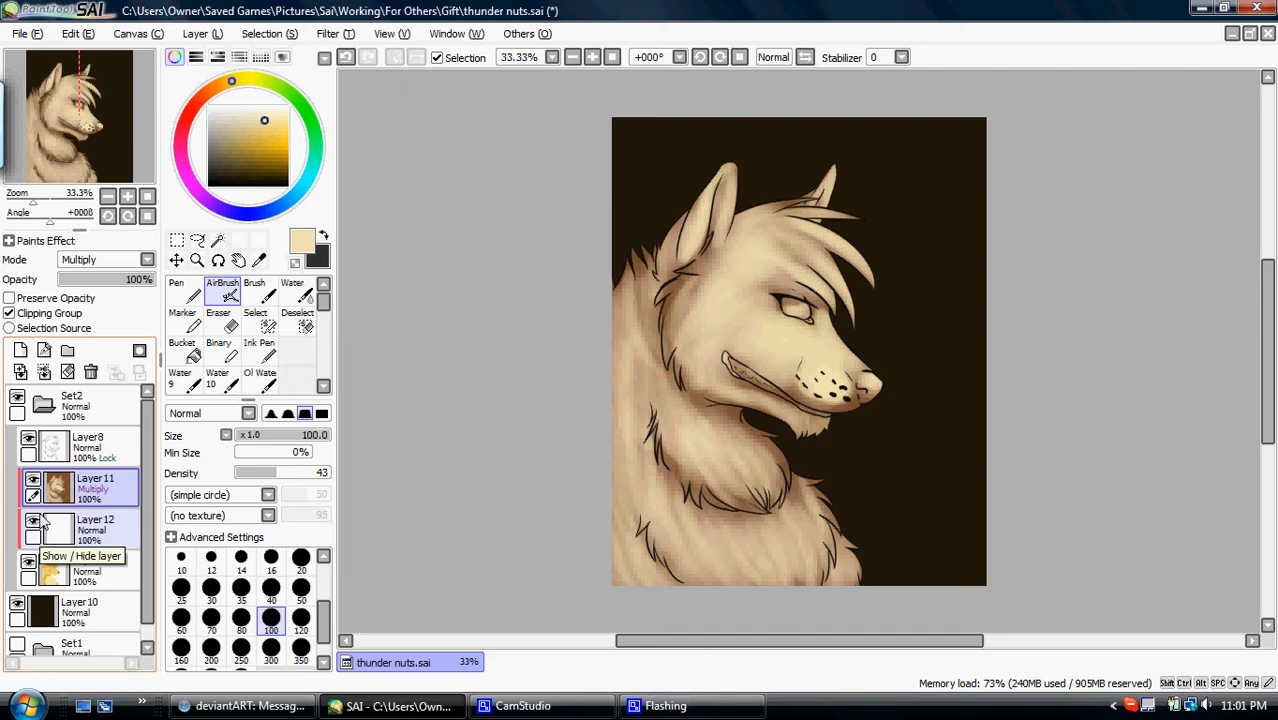
- Try airbrushing a white highlight along the eyeball's rear edge at size 16, and undo the stroke
click(128, 197)
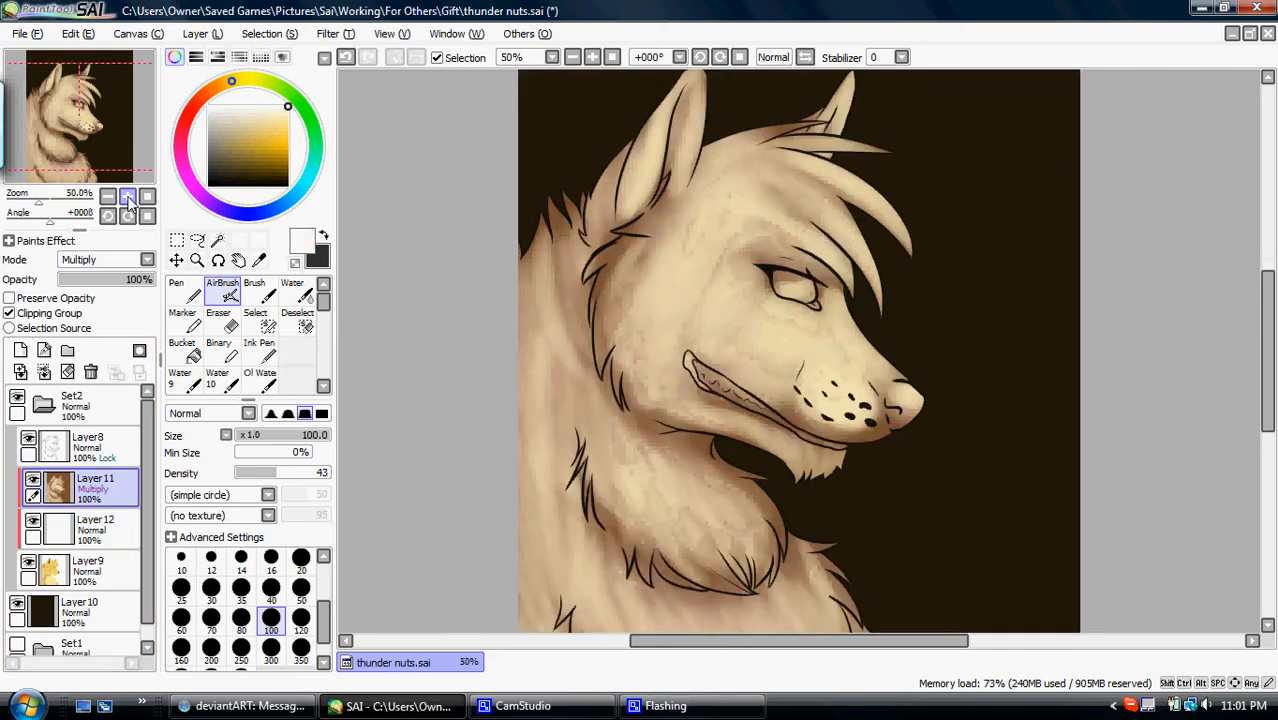
click(128, 197)
click(128, 197)
click(128, 197)
drag(124, 152, 129, 140)
click(271, 562)
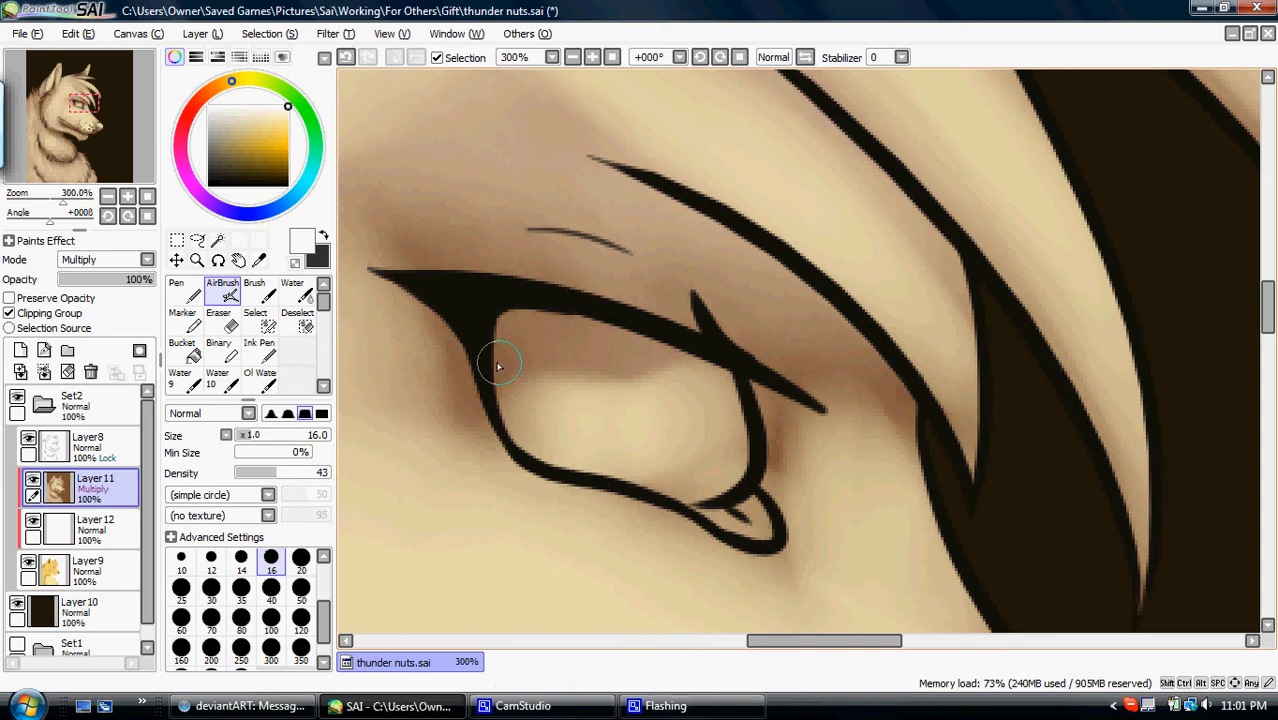
drag(492, 343, 503, 344)
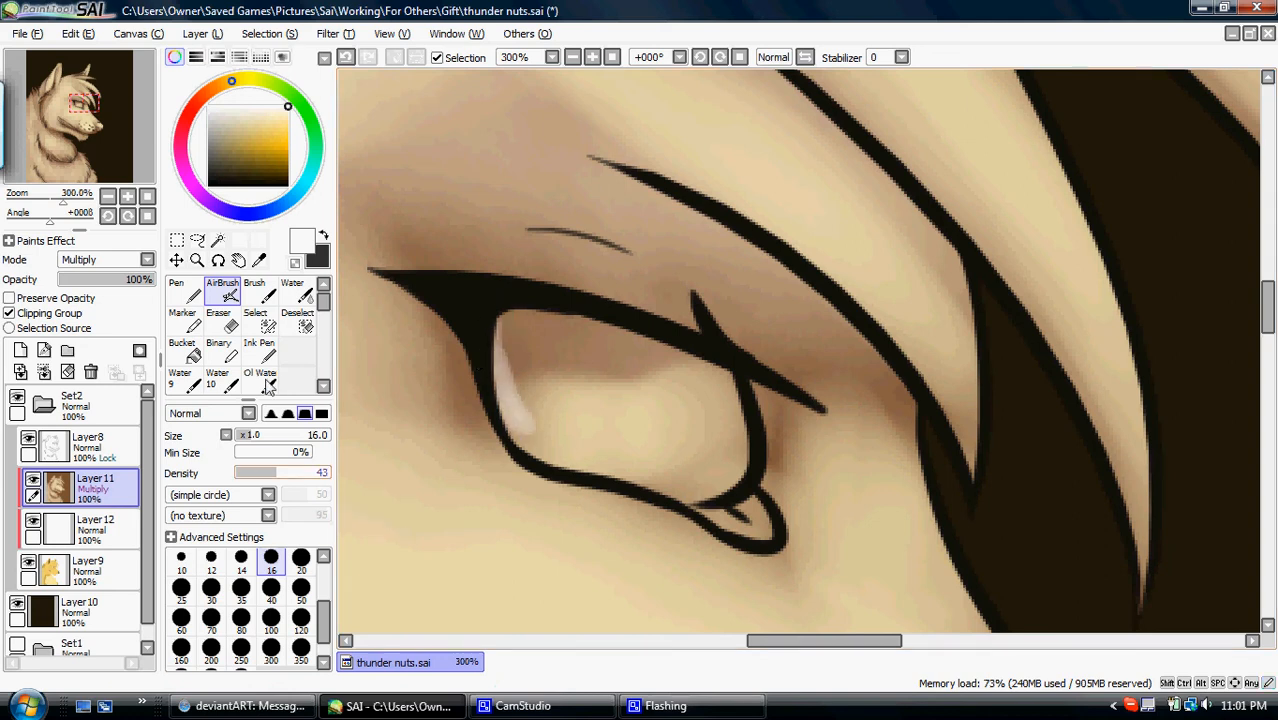
click(346, 58)
- Paint the lower part of the eyeball white with the Brush at size 23, leaving the lid shadow above
click(178, 294)
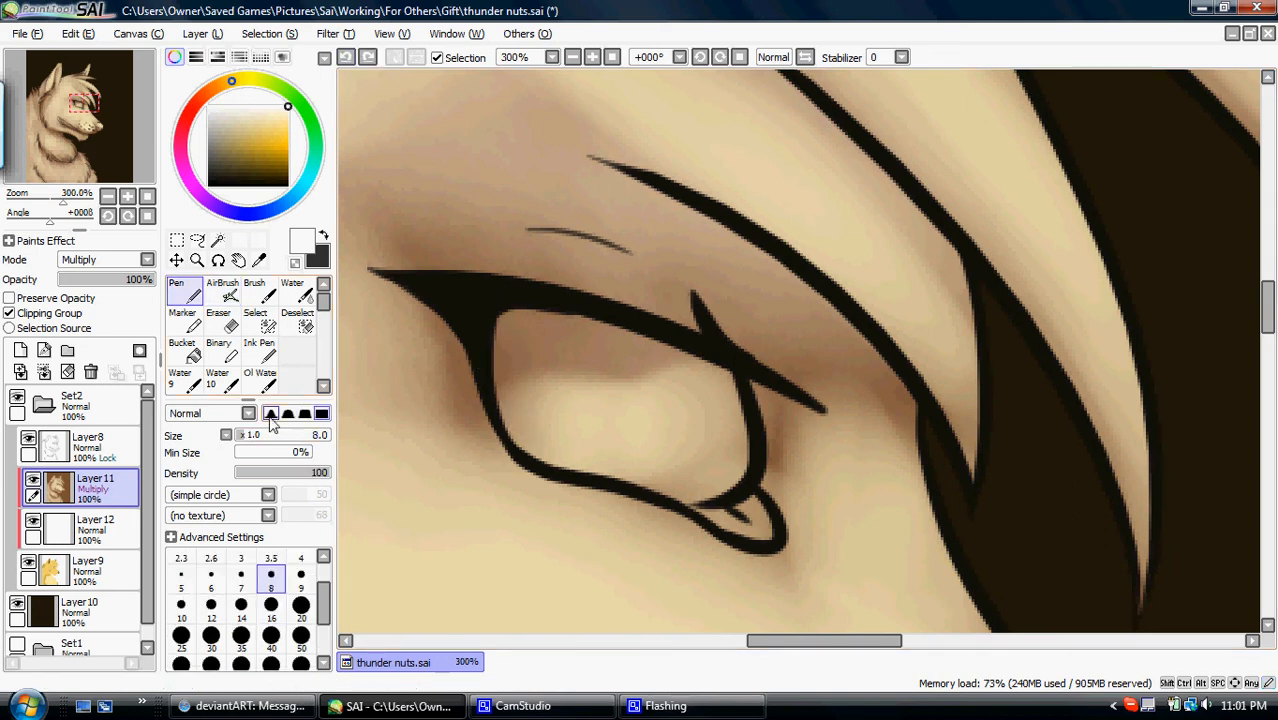
click(262, 293)
drag(270, 435, 260, 443)
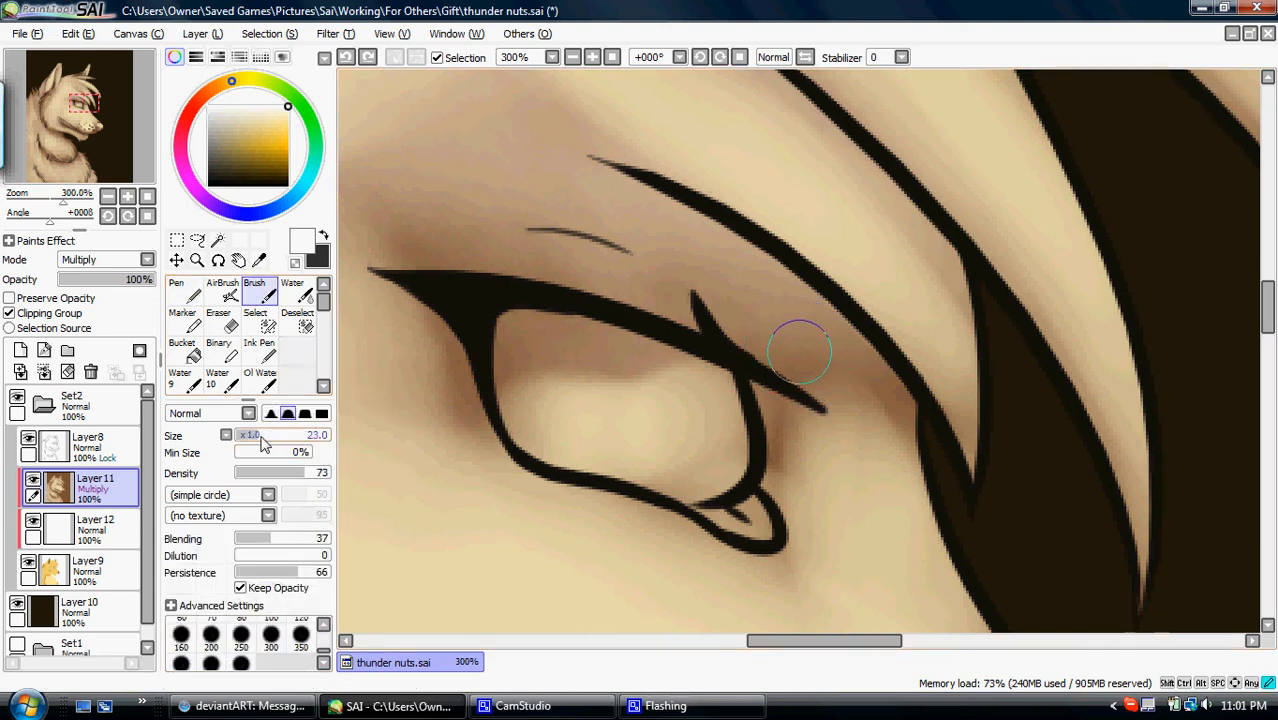
mouse_move(711, 401)
mouse_down()
mouse_move(644, 462)
mouse_move(713, 404)
mouse_move(572, 456)
mouse_move(545, 436)
mouse_move(493, 322)
mouse_move(565, 434)
mouse_move(510, 408)
mouse_move(584, 388)
mouse_move(650, 429)
mouse_move(572, 376)
mouse_move(571, 356)
mouse_move(558, 434)
mouse_move(606, 323)
mouse_up()
mouse_move(706, 447)
mouse_down()
mouse_move(650, 371)
mouse_move(557, 452)
mouse_move(710, 390)
mouse_up()
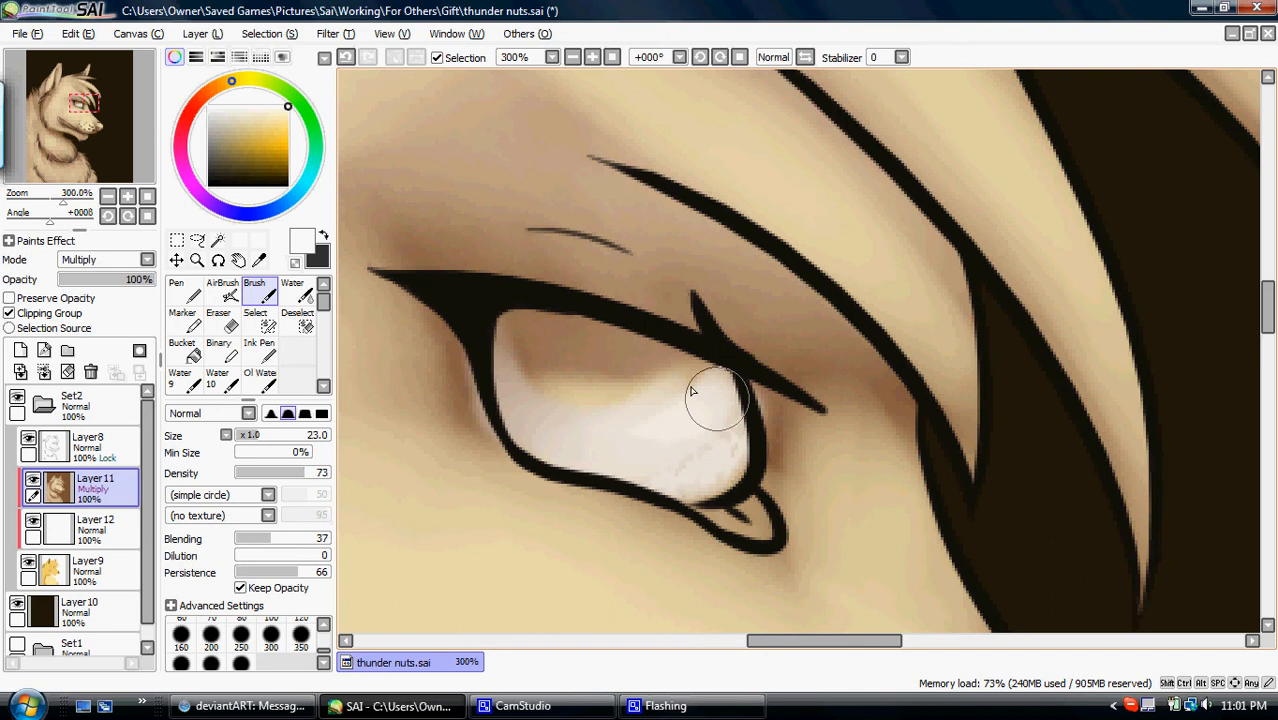
- Check the eye with the white layer hidden, show it again, and airbrush brighter white over the eyeball at size 50
click(33, 520)
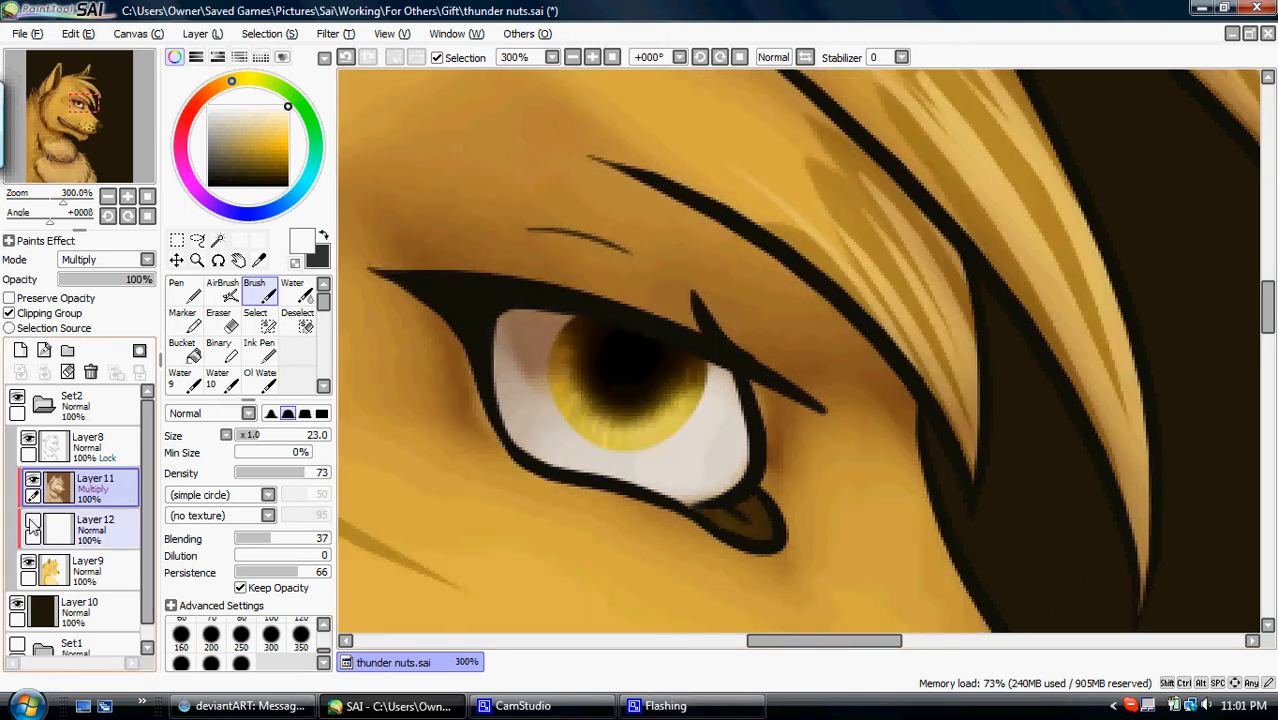
click(222, 291)
click(127, 197)
click(127, 198)
click(127, 198)
click(127, 198)
click(127, 198)
click(90, 110)
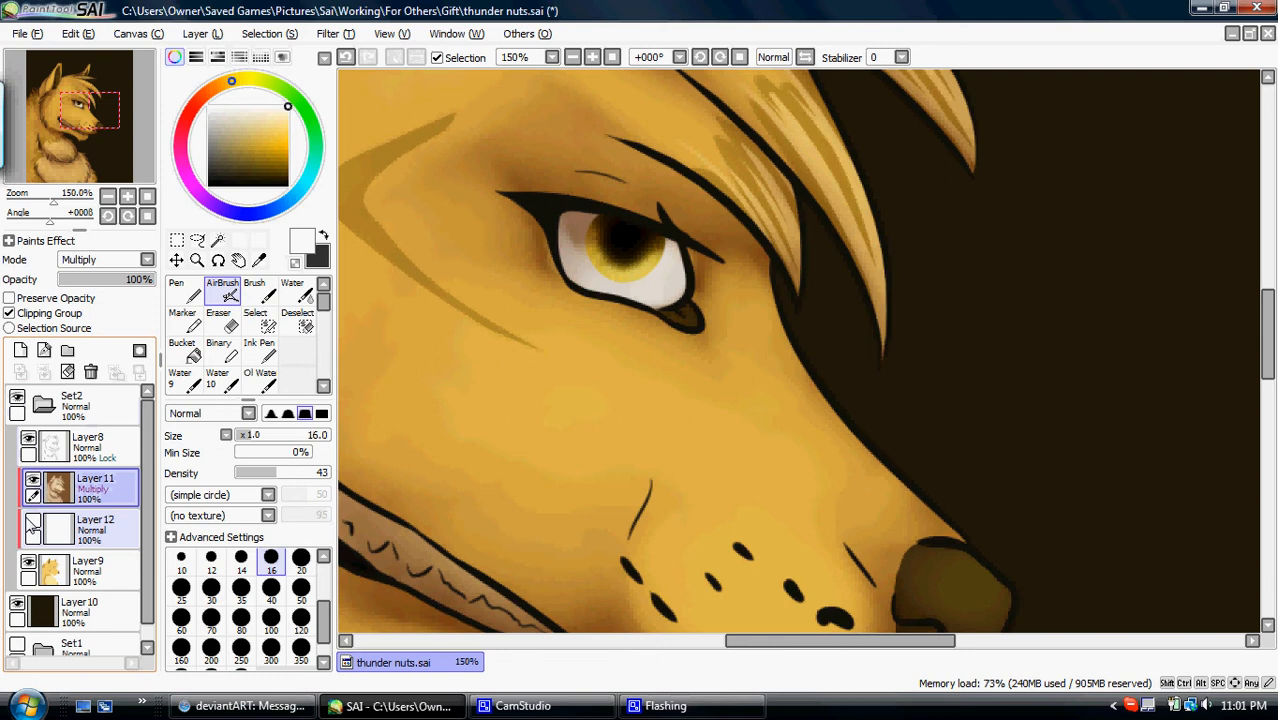
click(33, 522)
click(302, 590)
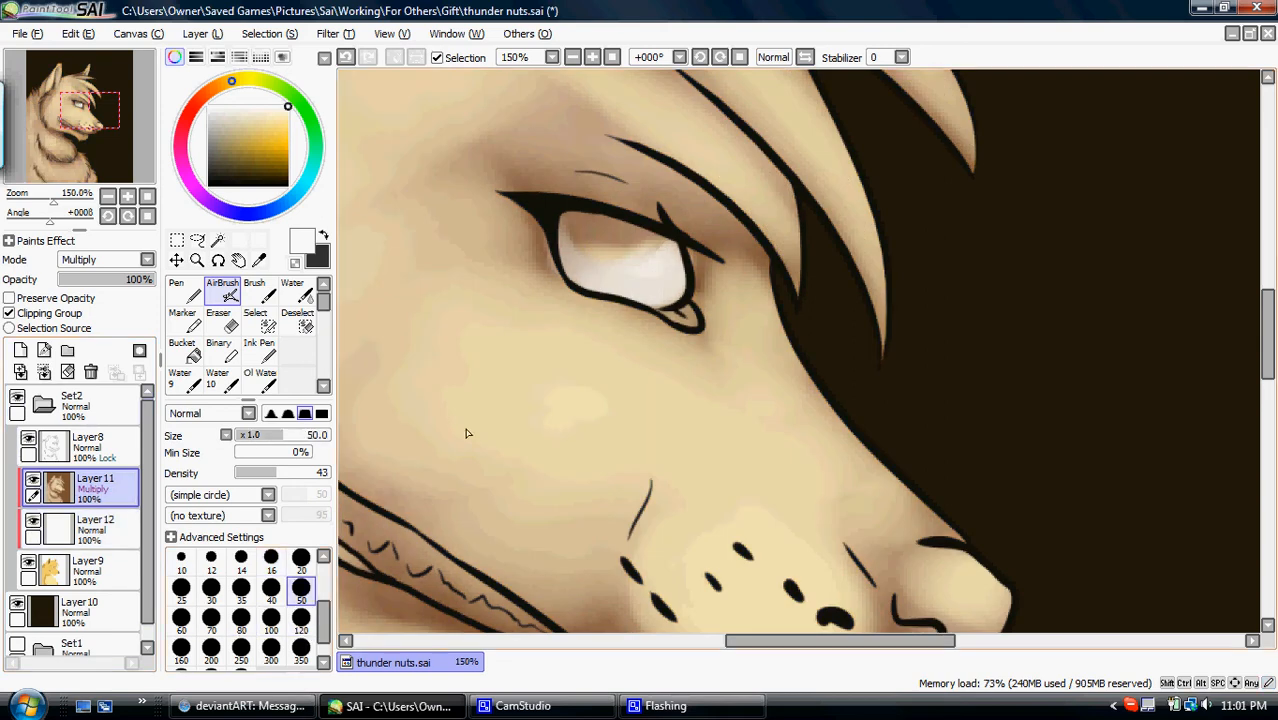
mouse_move(569, 254)
mouse_down()
mouse_move(615, 278)
mouse_move(638, 270)
mouse_up()
- Airbrush white highlights onto the top of the nose at size 50 and the whisker area at size 120
click(108, 197)
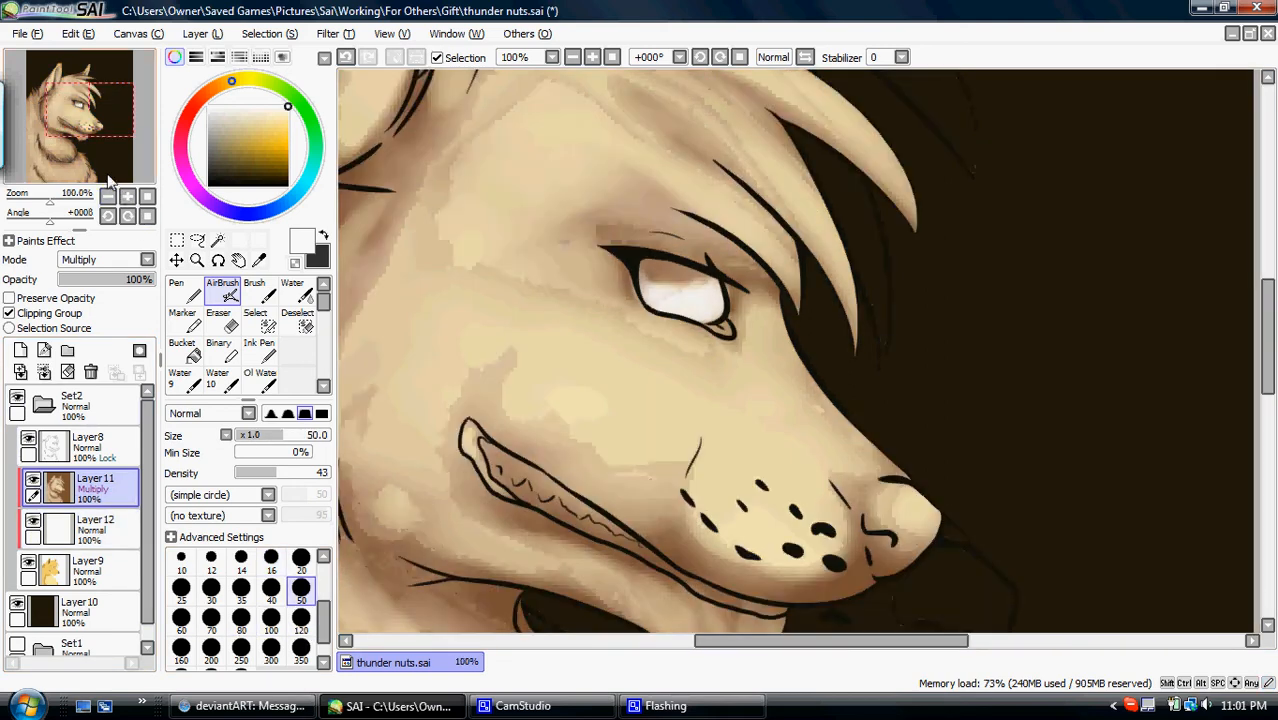
drag(93, 112, 103, 116)
mouse_move(756, 440)
mouse_down()
mouse_move(771, 440)
mouse_move(758, 452)
mouse_up()
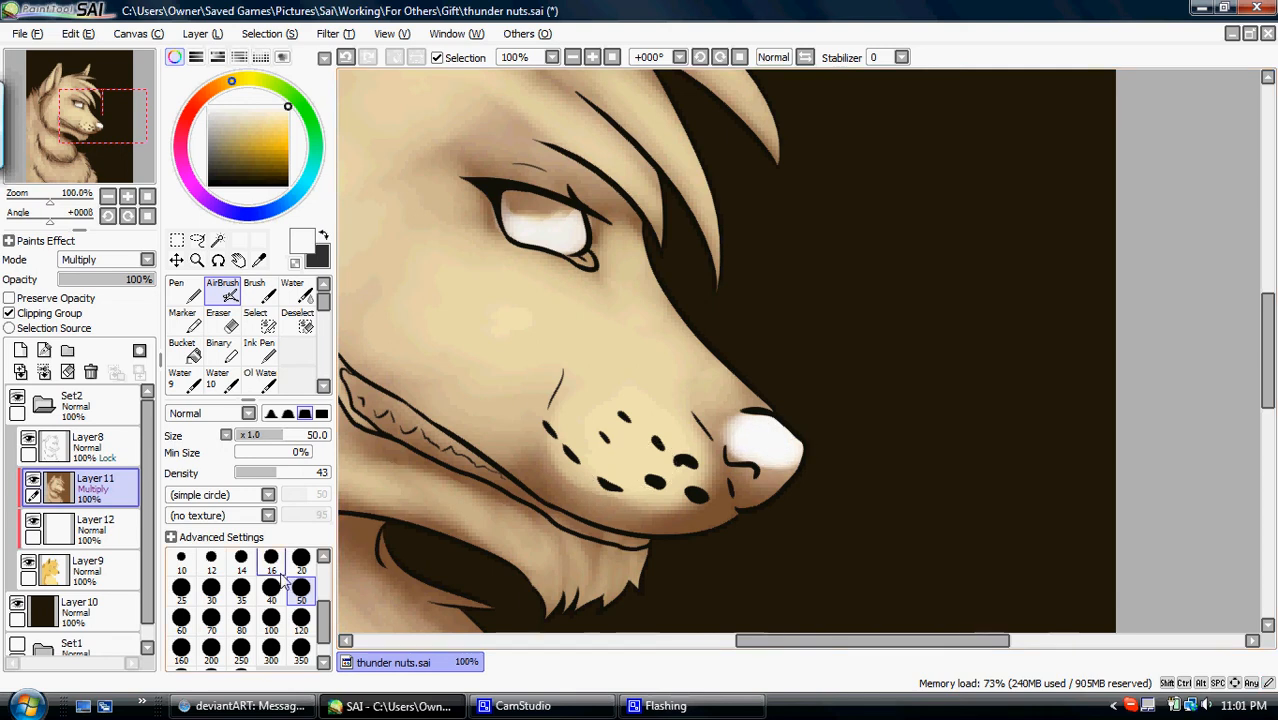
click(301, 617)
mouse_move(613, 371)
mouse_down()
mouse_move(651, 468)
mouse_move(636, 452)
mouse_move(787, 503)
mouse_move(915, 470)
mouse_up()
- Airbrush white fur highlights along the rear edge of the cheek down to the jaw, at size 40 and then 100
click(271, 590)
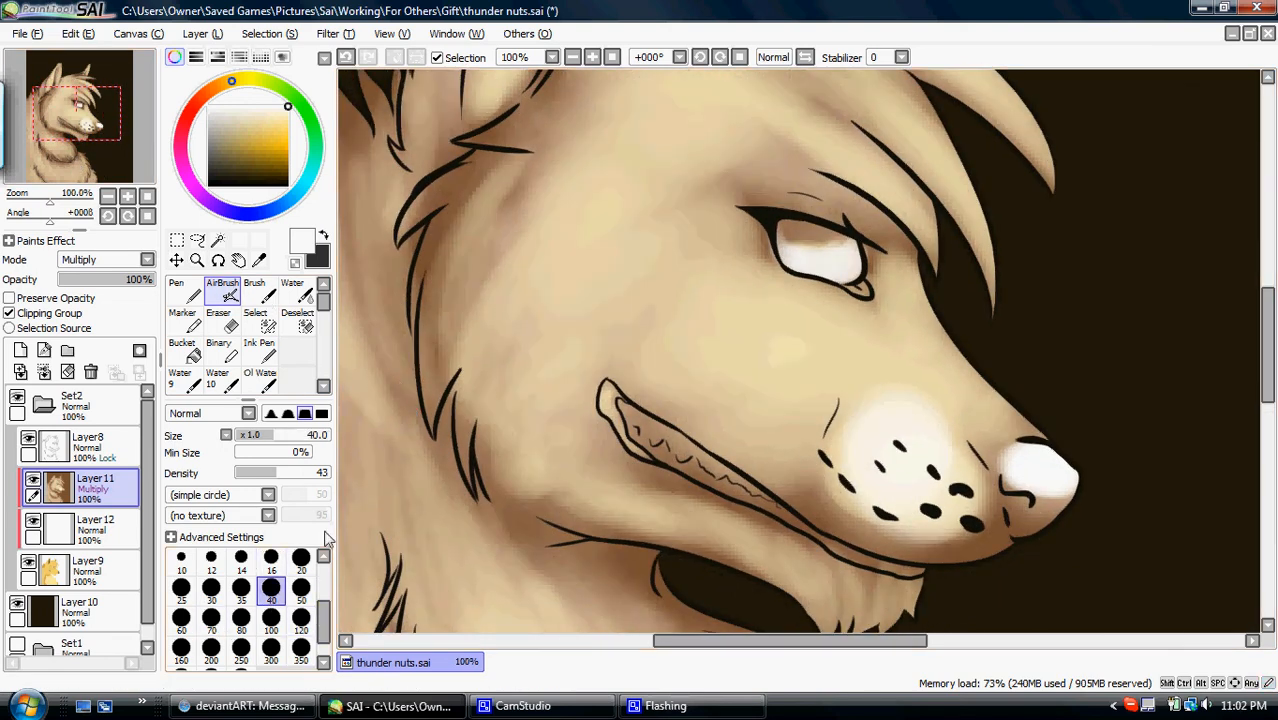
drag(468, 234, 432, 300)
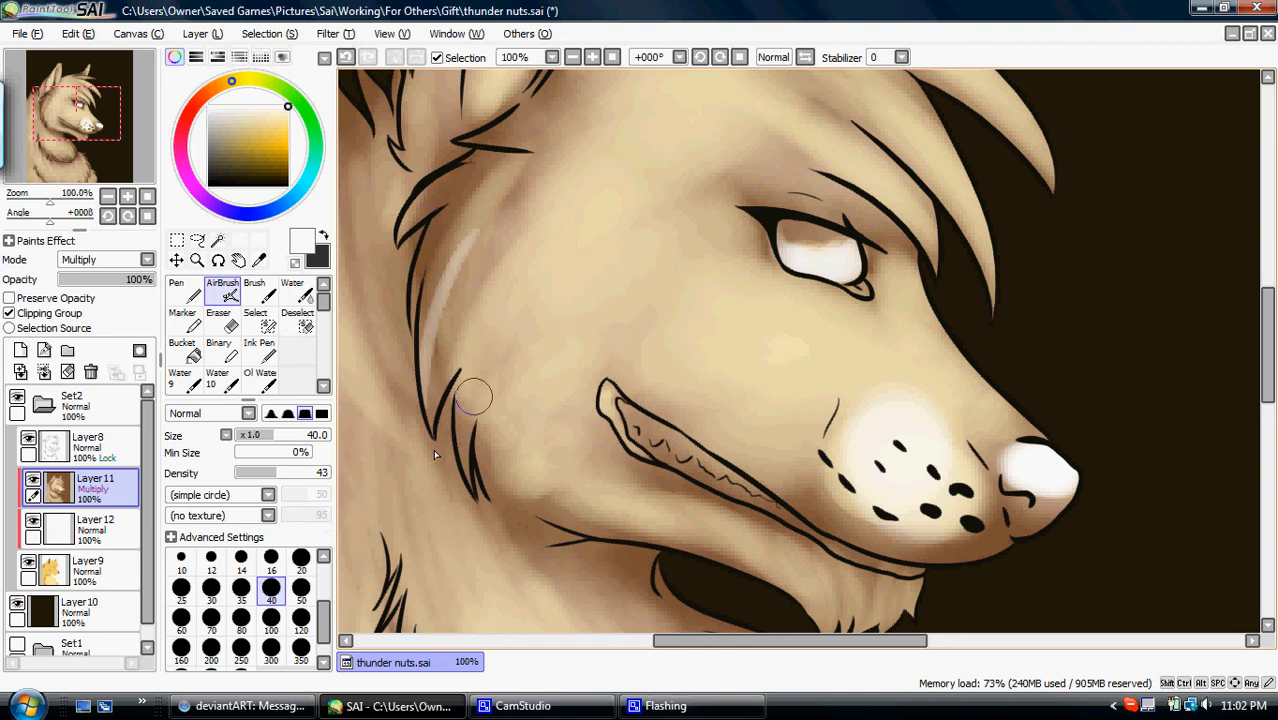
click(271, 620)
drag(480, 195, 433, 380)
mouse_move(500, 228)
mouse_down()
mouse_move(465, 322)
mouse_move(457, 425)
mouse_up()
mouse_move(540, 350)
mouse_down()
mouse_move(513, 359)
mouse_move(482, 470)
mouse_up()
drag(492, 462, 560, 406)
drag(446, 307, 510, 188)
mouse_move(490, 260)
mouse_down()
mouse_move(470, 300)
mouse_move(560, 286)
mouse_move(616, 364)
mouse_move(545, 456)
mouse_move(571, 456)
mouse_move(575, 482)
mouse_up()
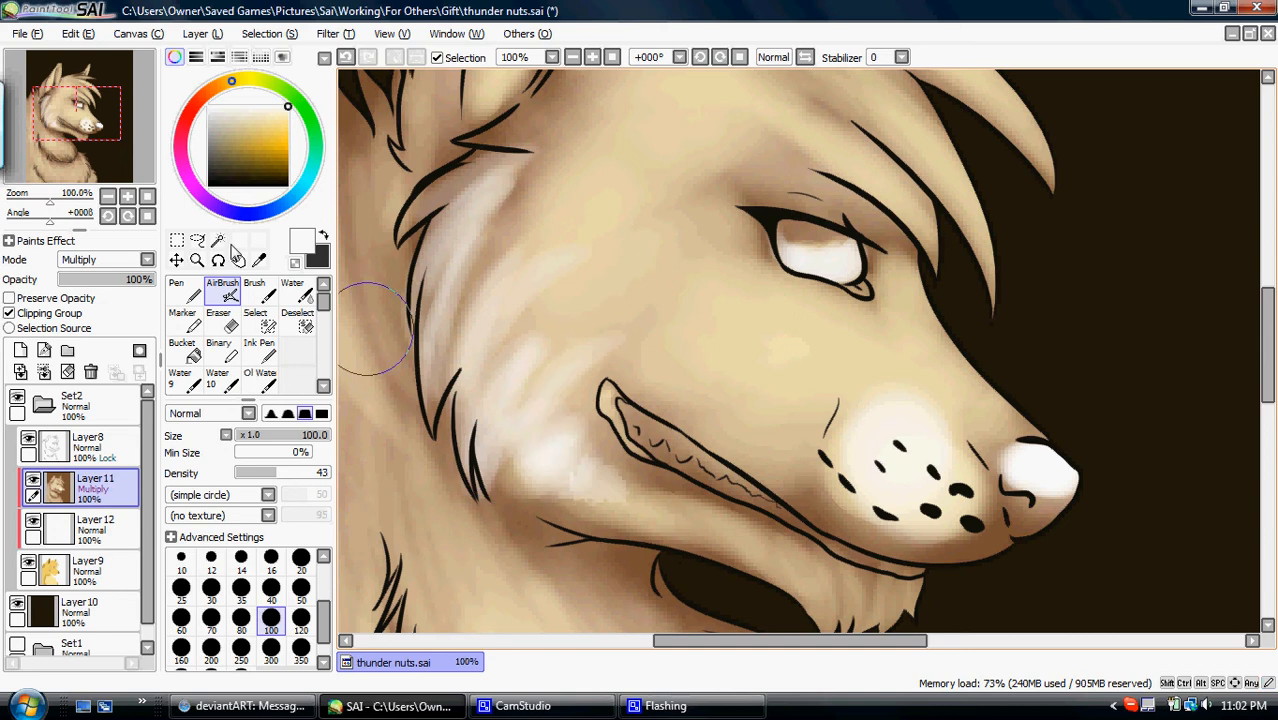
- Airbrush broad white highlights over the cheek, muzzle bridge and lower jaw at size 120, raising the density to 89
click(107, 196)
click(808, 58)
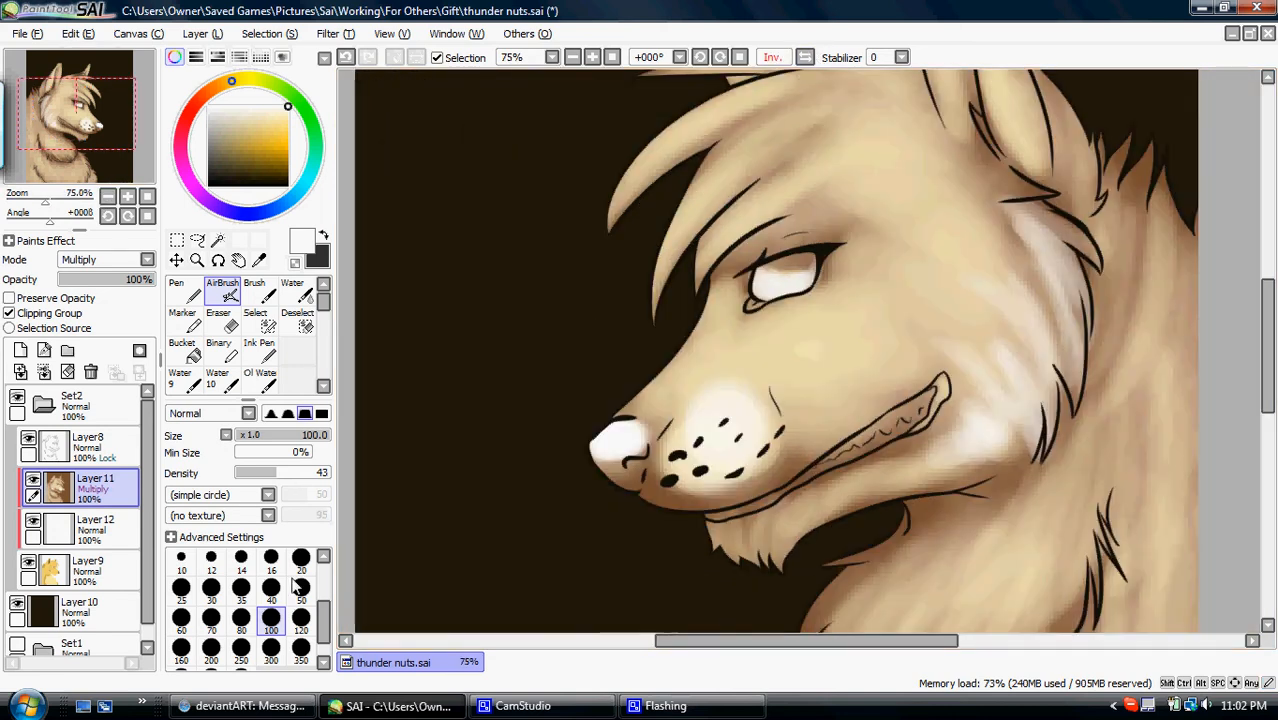
click(301, 620)
mouse_move(693, 410)
mouse_down()
mouse_move(672, 392)
mouse_move(778, 345)
mouse_move(815, 310)
mouse_move(850, 335)
mouse_move(815, 375)
mouse_move(848, 388)
mouse_move(816, 349)
mouse_move(964, 331)
mouse_move(1000, 310)
mouse_up()
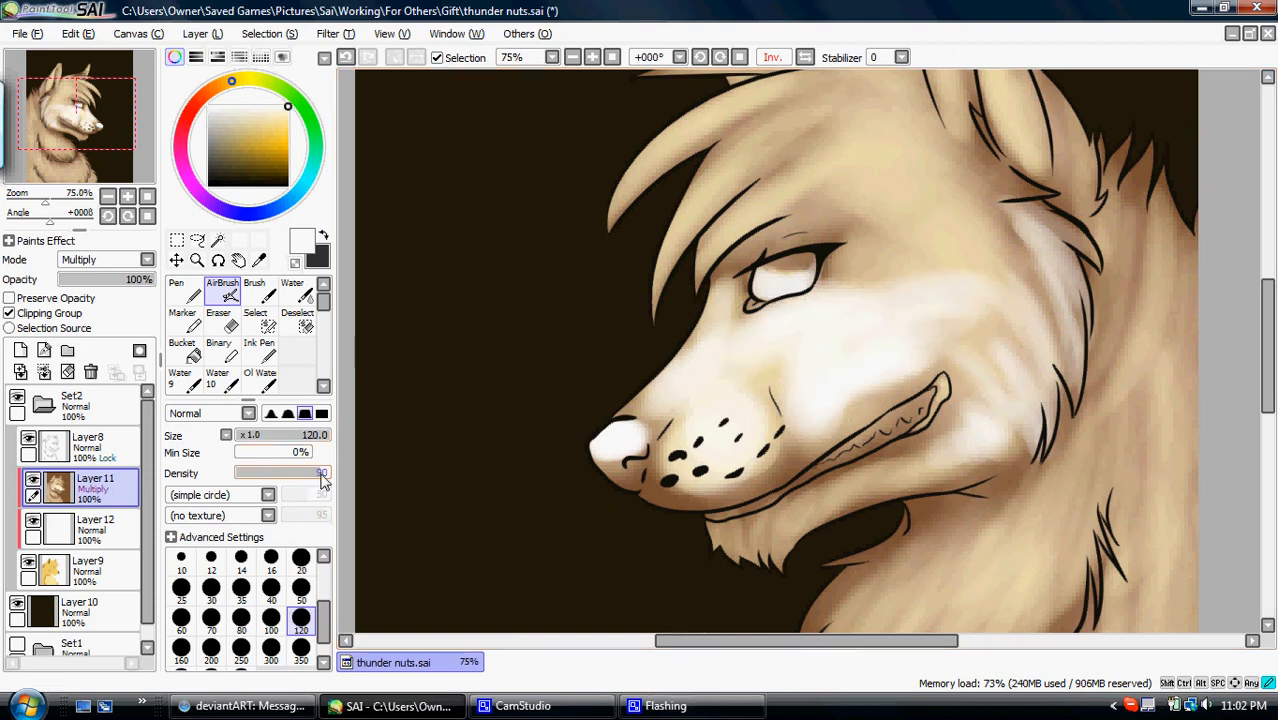
mouse_move(656, 380)
mouse_down()
mouse_move(693, 334)
mouse_move(662, 320)
mouse_move(976, 360)
mouse_move(870, 317)
mouse_up()
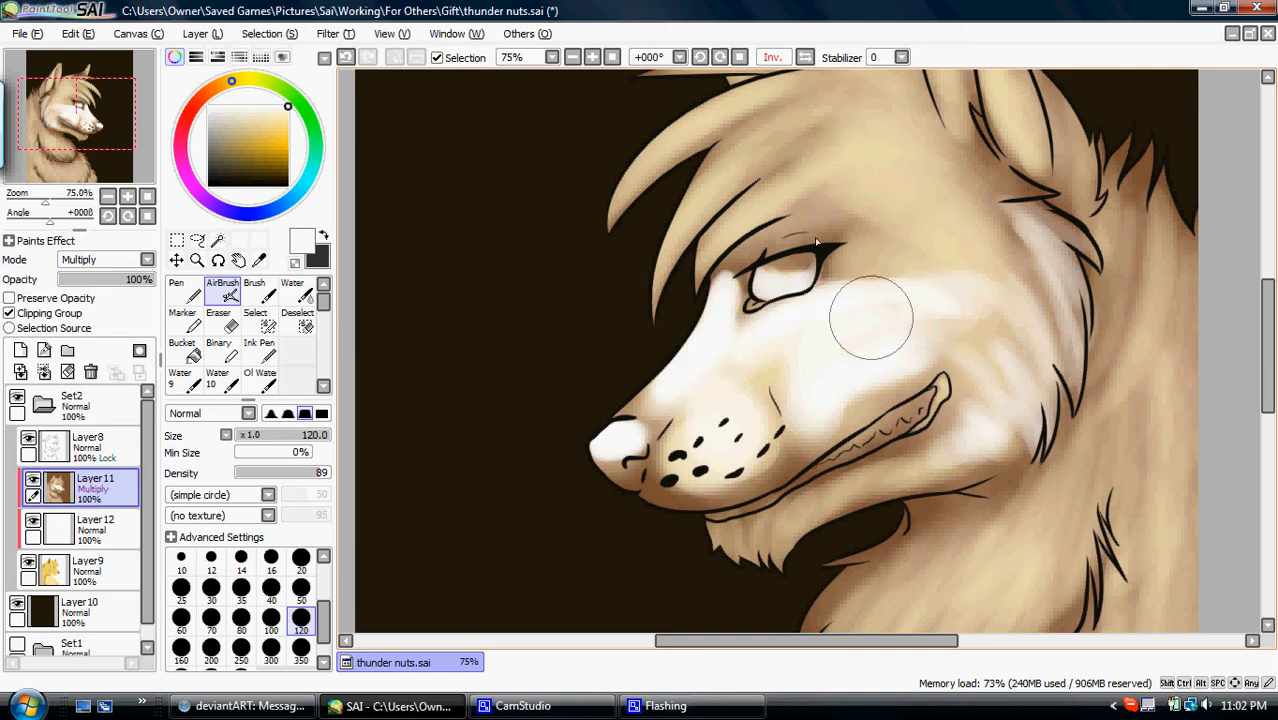
click(805, 57)
mouse_move(670, 370)
mouse_down()
mouse_move(604, 348)
mouse_move(579, 393)
mouse_move(666, 295)
mouse_move(568, 398)
mouse_move(709, 256)
mouse_move(582, 298)
mouse_move(601, 357)
mouse_move(734, 318)
mouse_move(588, 431)
mouse_move(813, 535)
mouse_move(851, 529)
mouse_move(903, 551)
mouse_up()
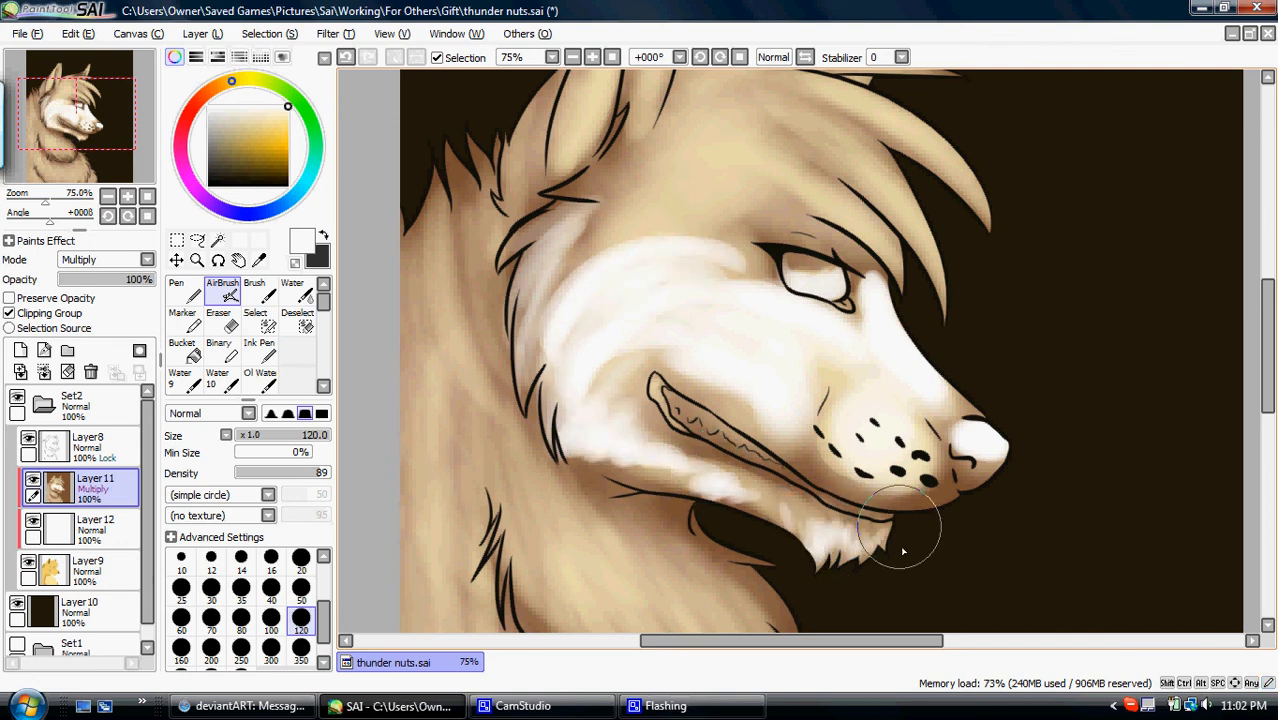
- Hide the white layer and smooth the face shading with the Blur tool at size 89
click(33, 521)
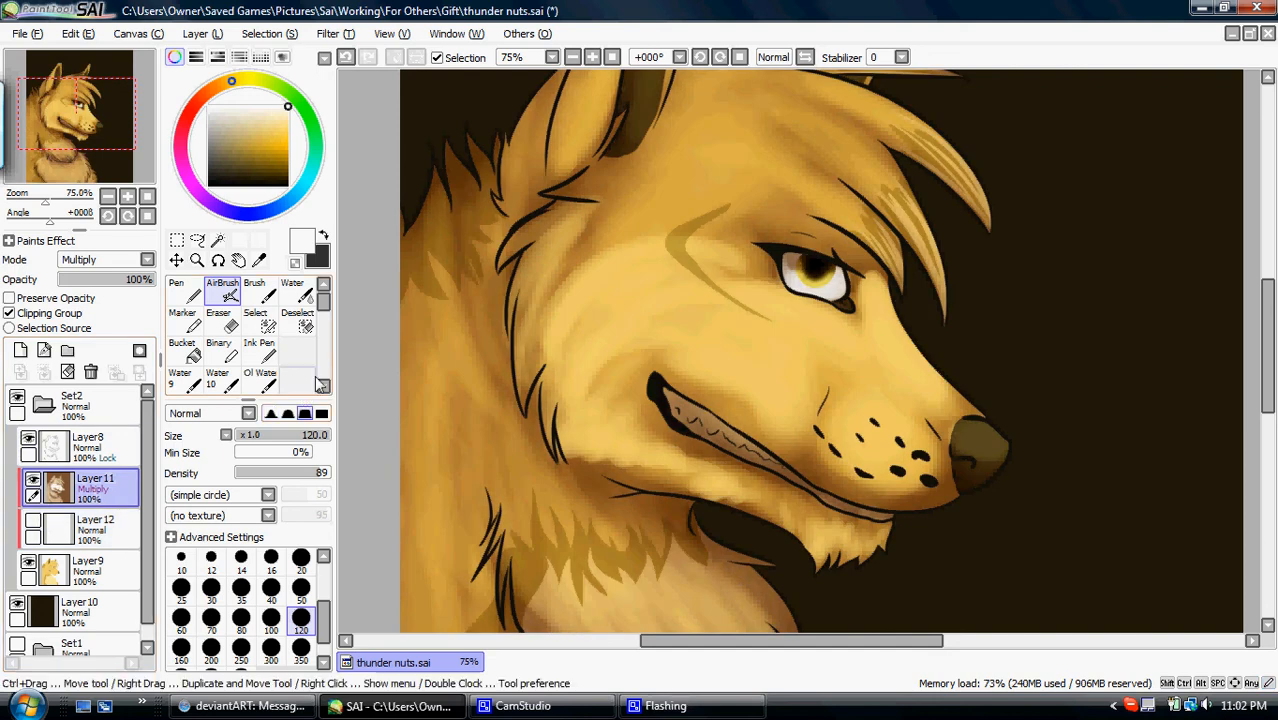
click(323, 386)
click(292, 378)
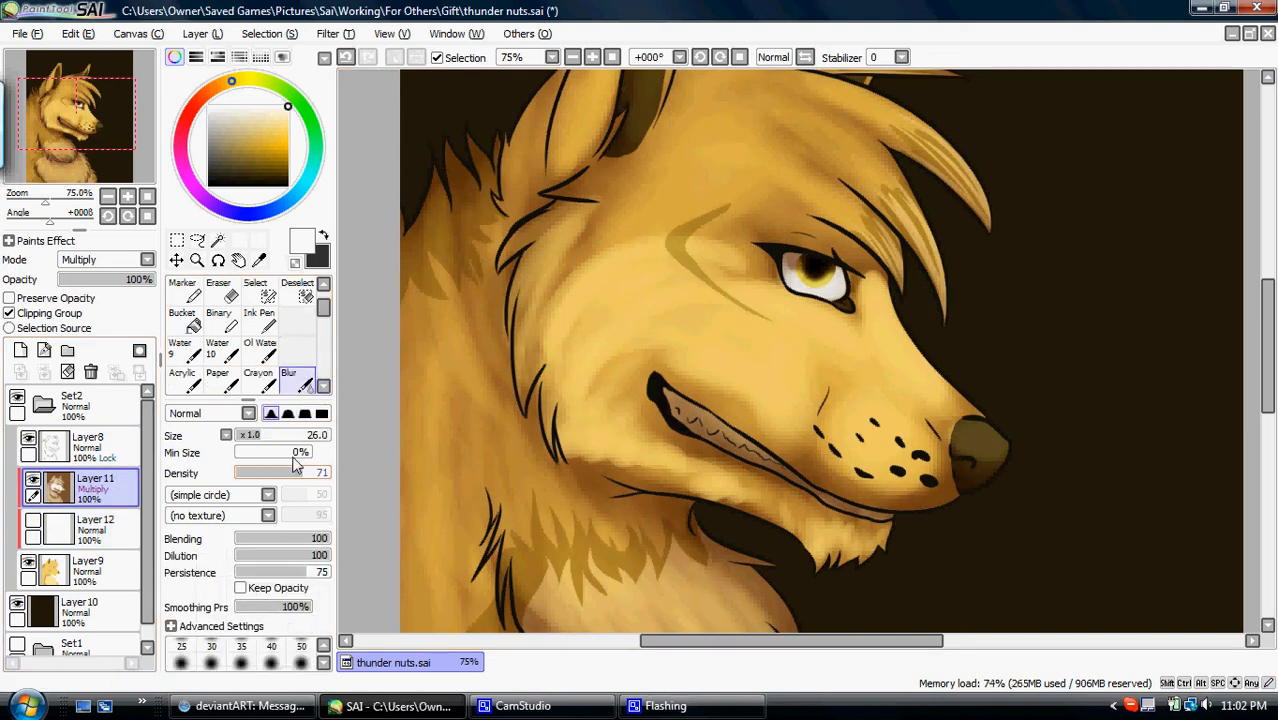
drag(310, 442, 318, 440)
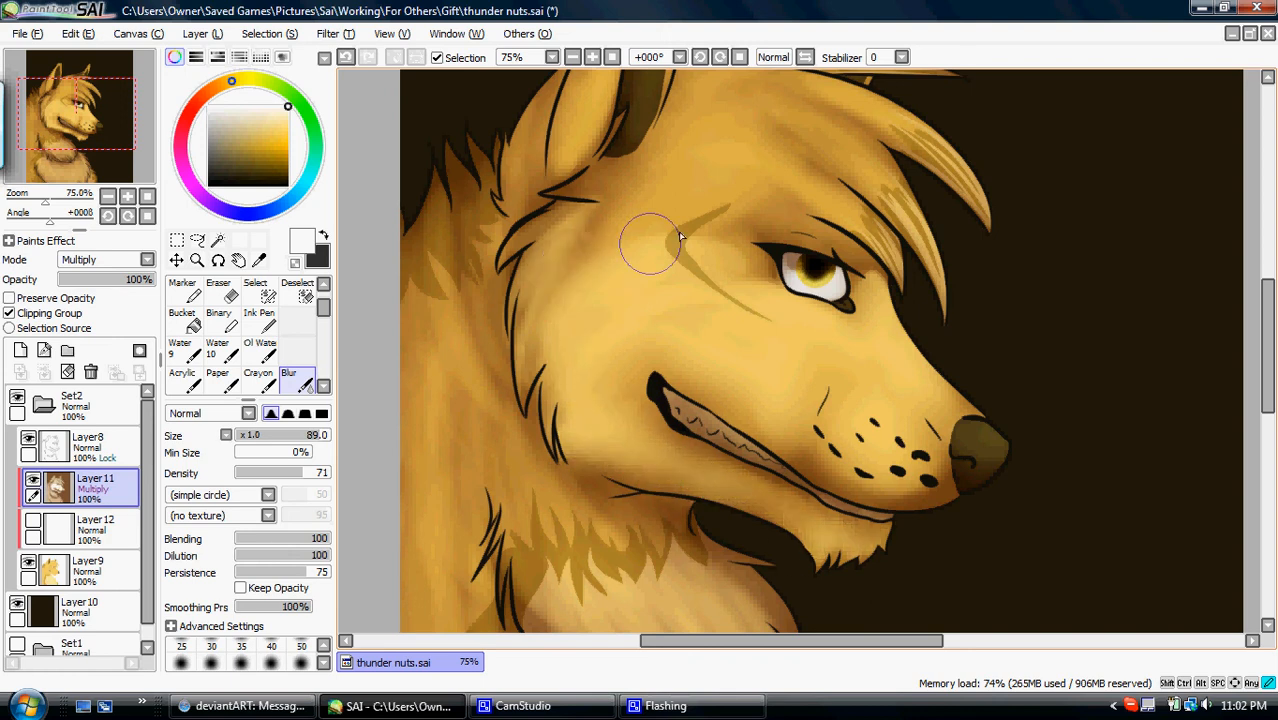
key(v)
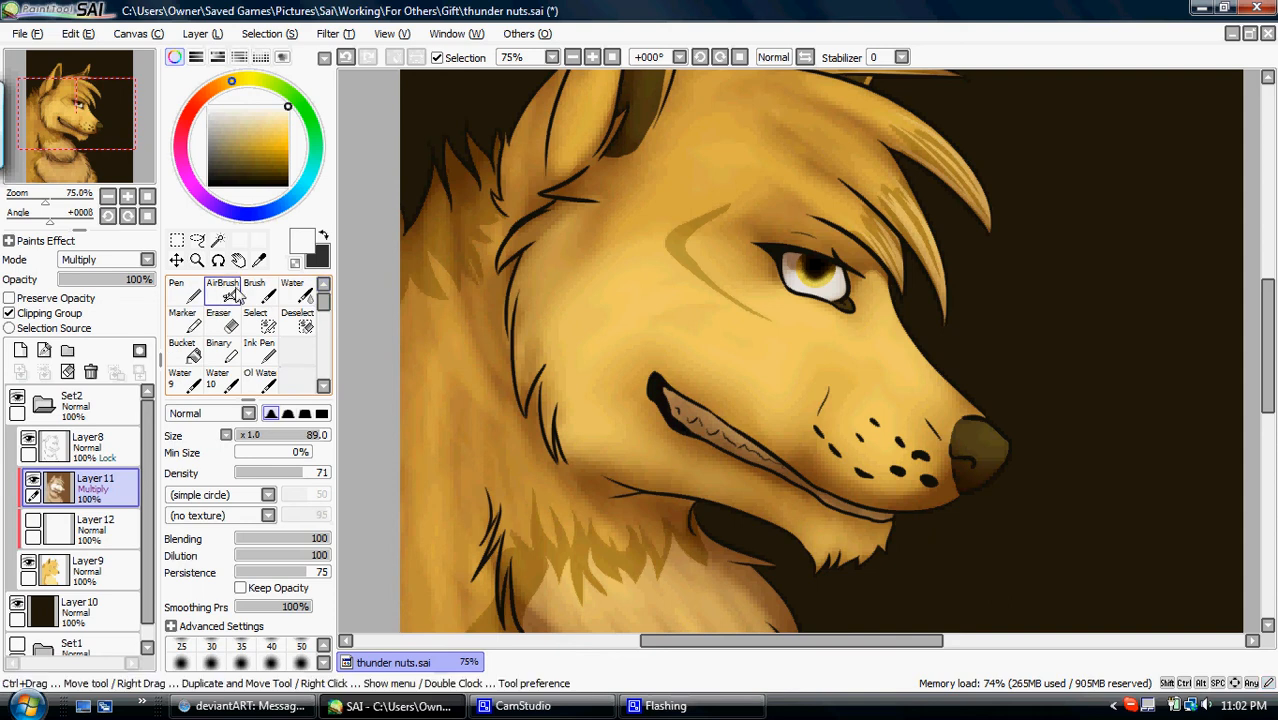
- Airbrush white over the chin tuft at size 120 and soften it with the Blur tool at size 89
mouse_move(821, 567)
mouse_down()
mouse_move(819, 531)
mouse_move(821, 564)
mouse_move(832, 545)
mouse_move(872, 544)
mouse_up()
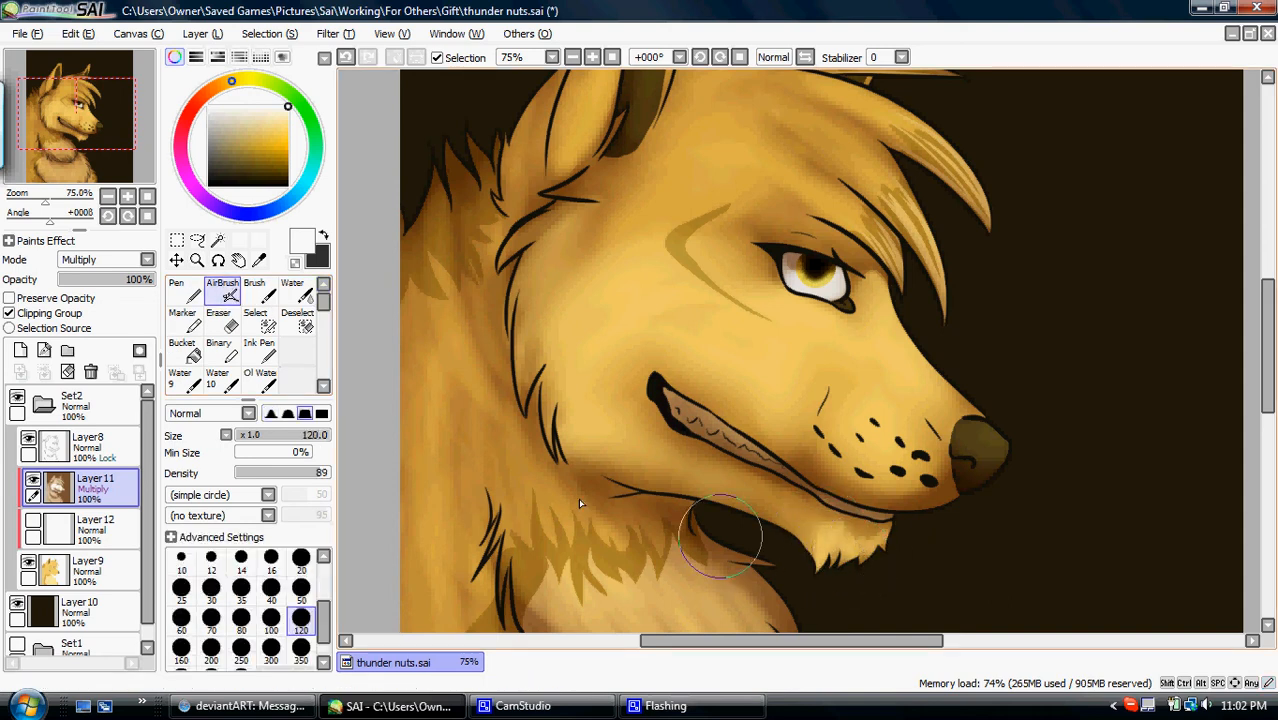
click(323, 386)
click(297, 380)
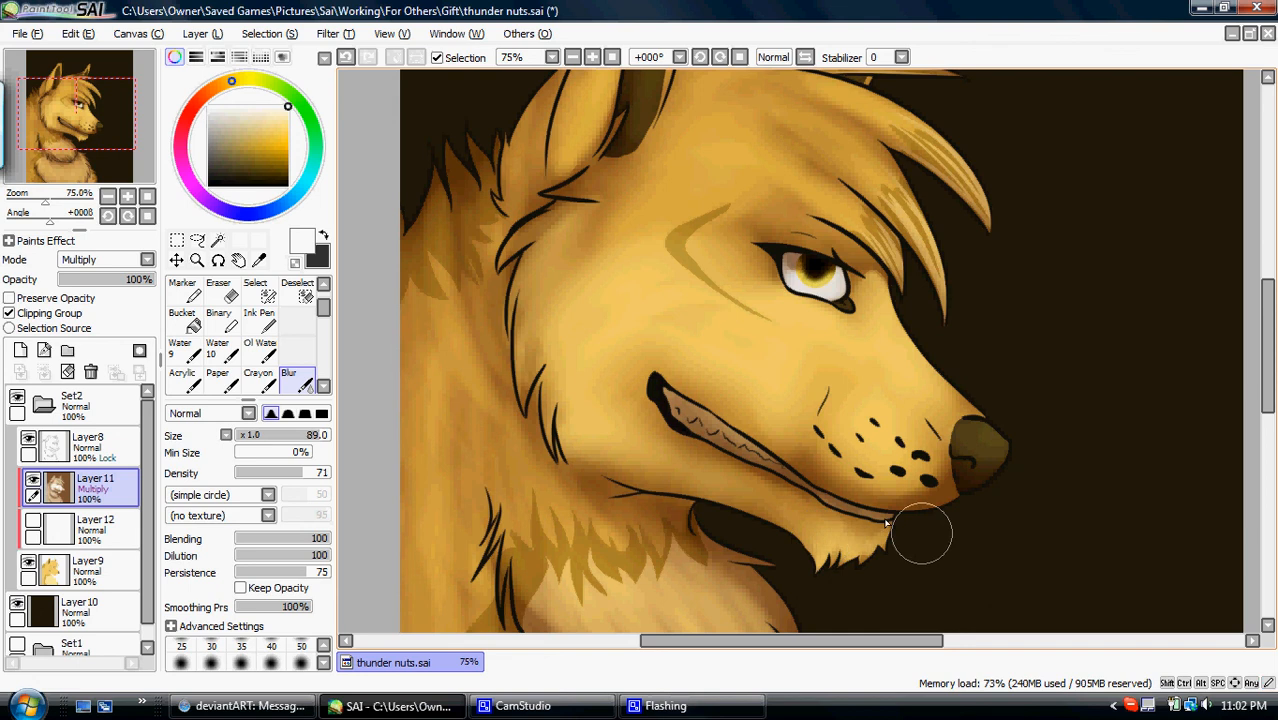
- Airbrush white highlights onto the teeth at size 40
click(323, 284)
click(222, 290)
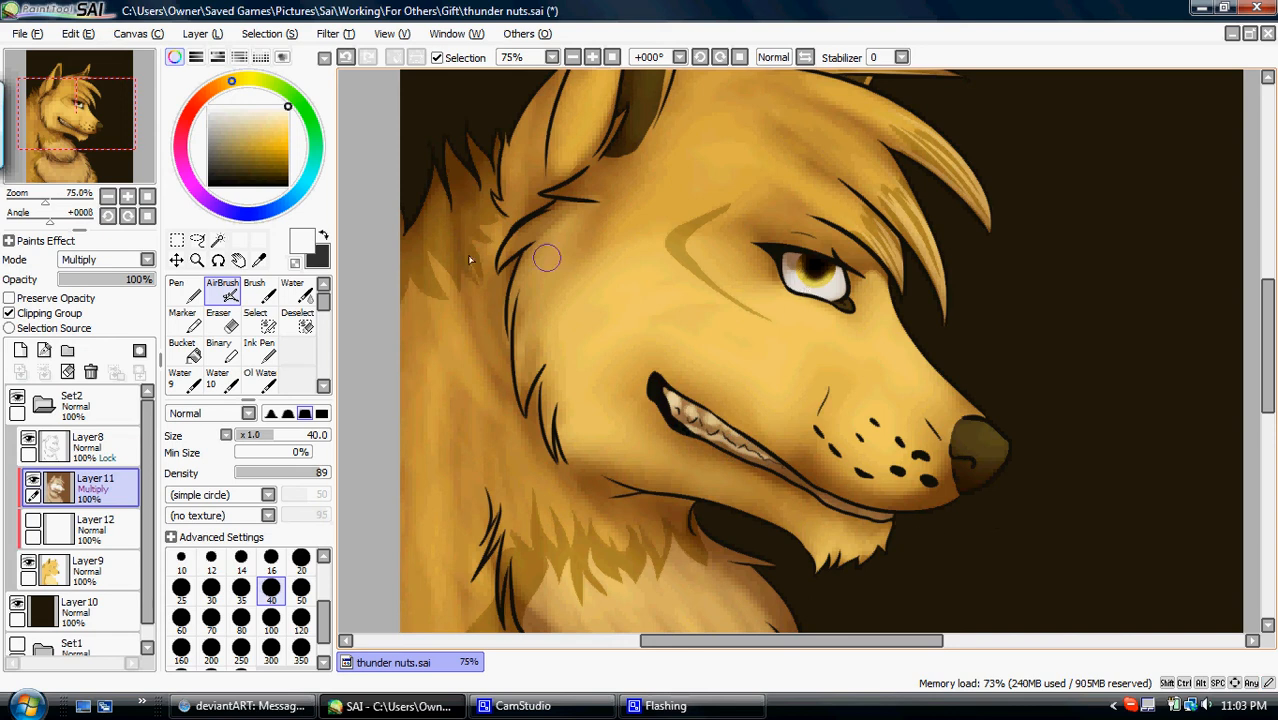
- Show the white layer again and airbrush white highlights onto the near ear at size 100
click(33, 521)
drag(49, 114, 108, 160)
click(275, 624)
drag(82, 98, 83, 85)
mouse_move(625, 190)
mouse_down()
mouse_move(566, 262)
mouse_move(577, 229)
mouse_move(543, 357)
mouse_up()
mouse_move(634, 190)
mouse_down()
mouse_move(608, 200)
mouse_move(625, 210)
mouse_up()
- Mirror the view and airbrush white highlights along the hair strands over the forehead and above the eye
click(804, 57)
mouse_move(663, 423)
mouse_down()
mouse_move(678, 397)
mouse_move(868, 300)
mouse_up()
mouse_move(697, 549)
mouse_down()
mouse_move(730, 445)
mouse_move(786, 380)
mouse_up()
mouse_move(715, 510)
mouse_down()
mouse_move(712, 456)
mouse_move(777, 501)
mouse_move(730, 544)
mouse_move(793, 472)
mouse_move(765, 468)
mouse_move(836, 470)
mouse_move(768, 492)
mouse_move(860, 462)
mouse_up()
mouse_move(715, 296)
mouse_down()
mouse_move(813, 328)
mouse_move(813, 243)
mouse_move(810, 258)
mouse_move(946, 362)
mouse_up()
drag(741, 449, 951, 377)
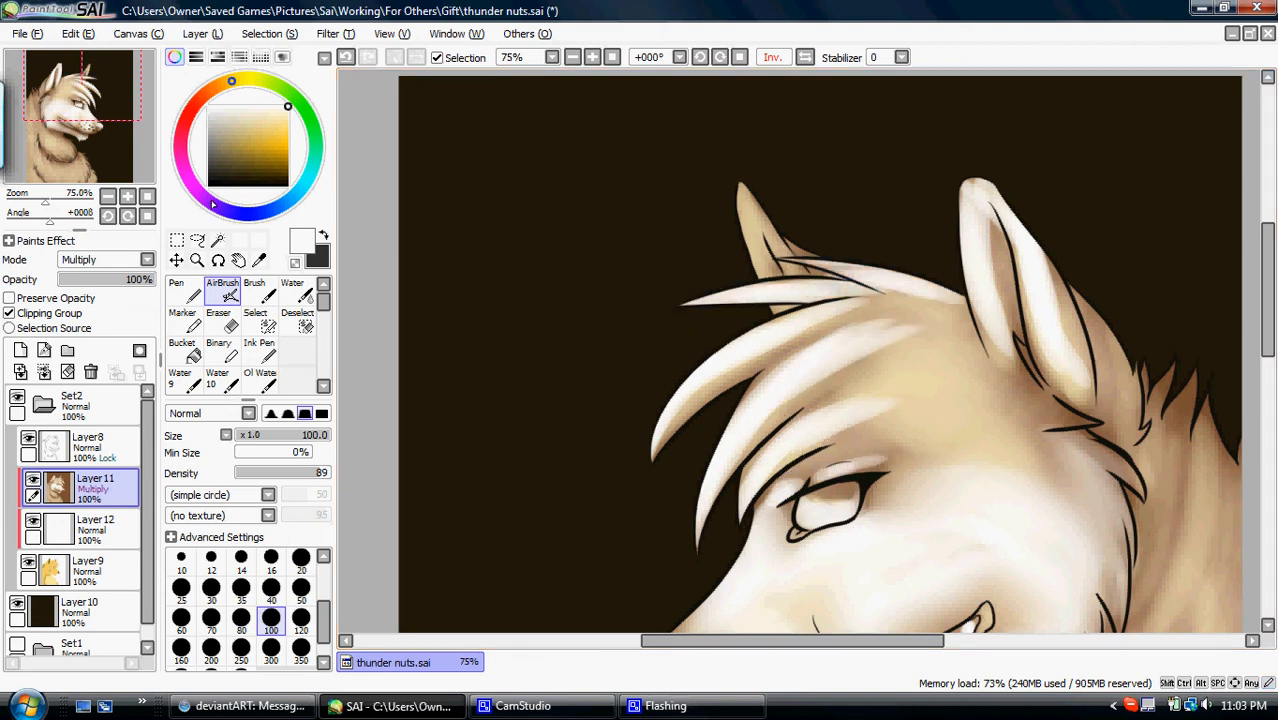
- Restore the unmirrored view and airbrush white fur highlights behind the near ear and on the back of the neck
click(152, 196)
click(147, 216)
click(128, 197)
click(128, 197)
drag(103, 156, 136, 144)
mouse_move(528, 372)
mouse_down()
mouse_move(521, 403)
mouse_move(512, 329)
mouse_move(520, 385)
mouse_up()
mouse_move(514, 360)
mouse_down()
mouse_move(535, 293)
mouse_move(536, 380)
mouse_move(592, 206)
mouse_move(534, 370)
mouse_move(651, 183)
mouse_up()
mouse_move(468, 333)
mouse_down()
mouse_move(419, 285)
mouse_move(450, 400)
mouse_move(390, 515)
mouse_up()
mouse_move(399, 328)
mouse_down()
mouse_move(405, 470)
mouse_move(434, 571)
mouse_move(456, 542)
mouse_move(487, 318)
mouse_move(466, 438)
mouse_up()
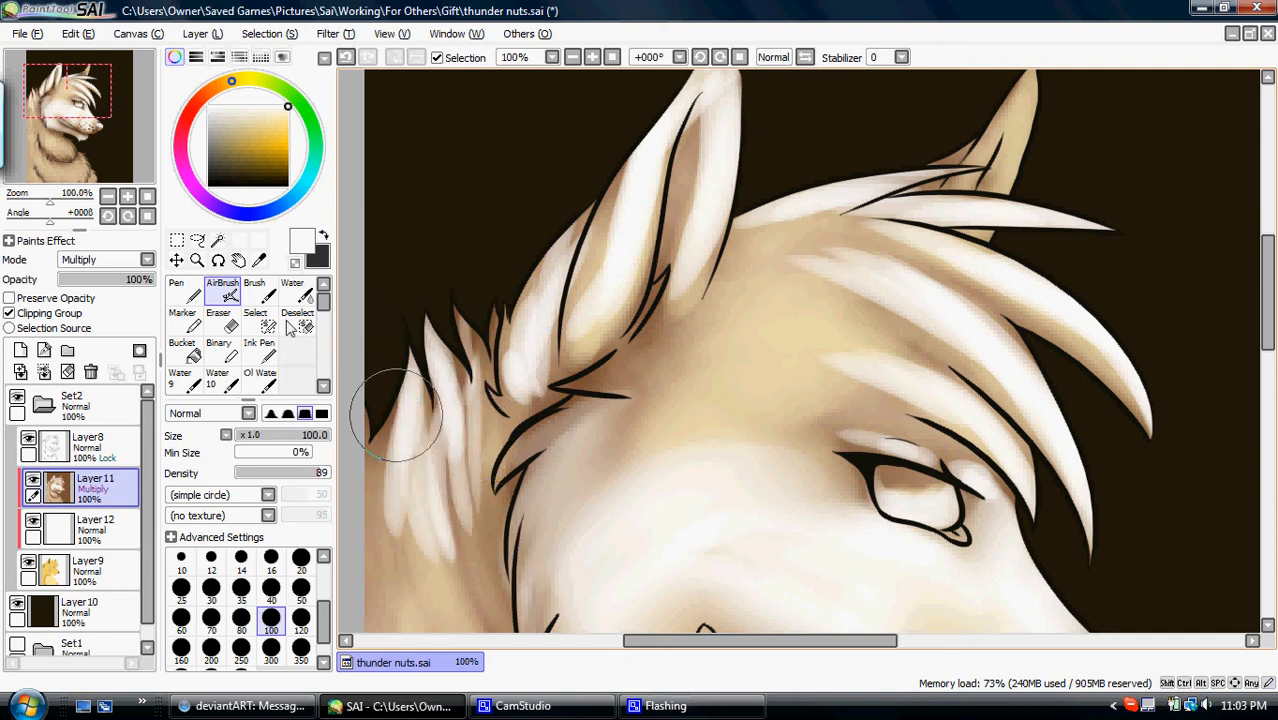
- Airbrush white fur strands down the neck and across the upper chest ruff at size 100, mirroring the view partway
click(108, 197)
drag(70, 106, 71, 114)
mouse_move(467, 562)
mouse_down()
mouse_move(486, 535)
mouse_move(427, 268)
mouse_move(503, 491)
mouse_move(473, 175)
mouse_move(459, 311)
mouse_move(531, 498)
mouse_move(513, 249)
mouse_move(563, 495)
mouse_move(522, 235)
mouse_move(543, 484)
mouse_move(575, 459)
mouse_move(570, 493)
mouse_move(545, 325)
mouse_move(583, 492)
mouse_move(558, 297)
mouse_move(627, 495)
mouse_move(566, 333)
mouse_move(657, 497)
mouse_move(603, 392)
mouse_move(768, 532)
mouse_up()
click(76, 141)
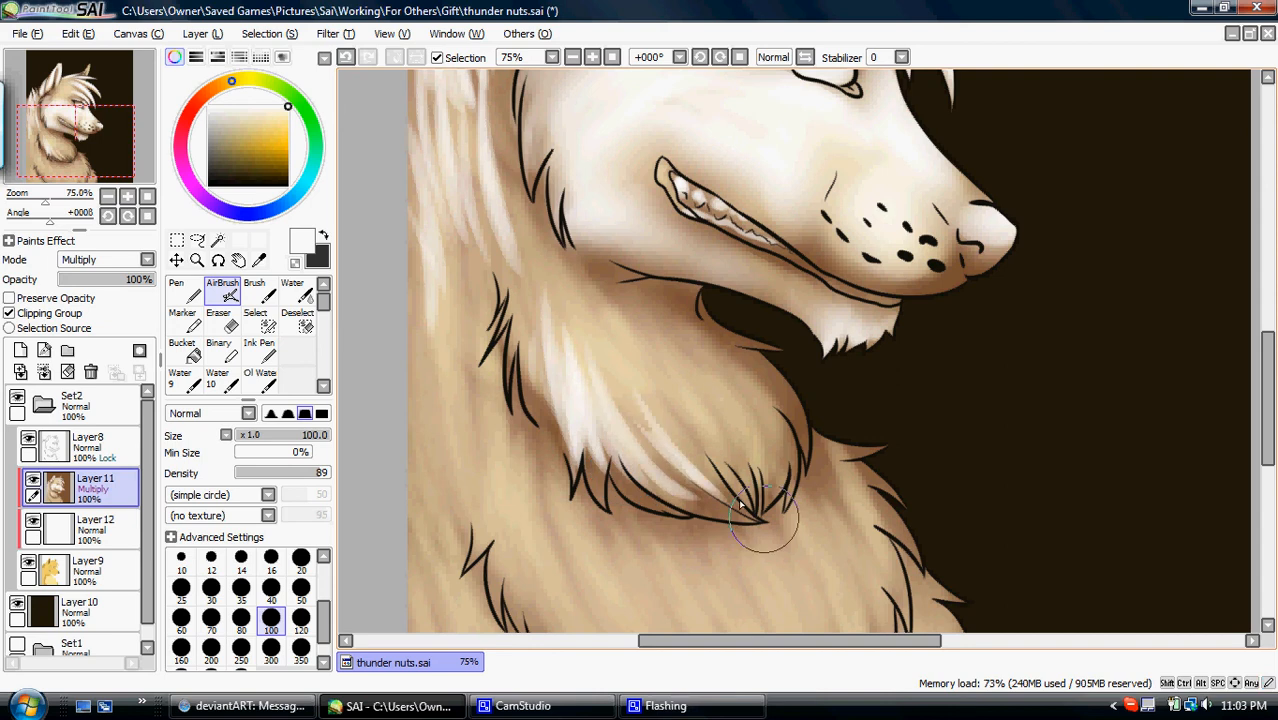
click(773, 58)
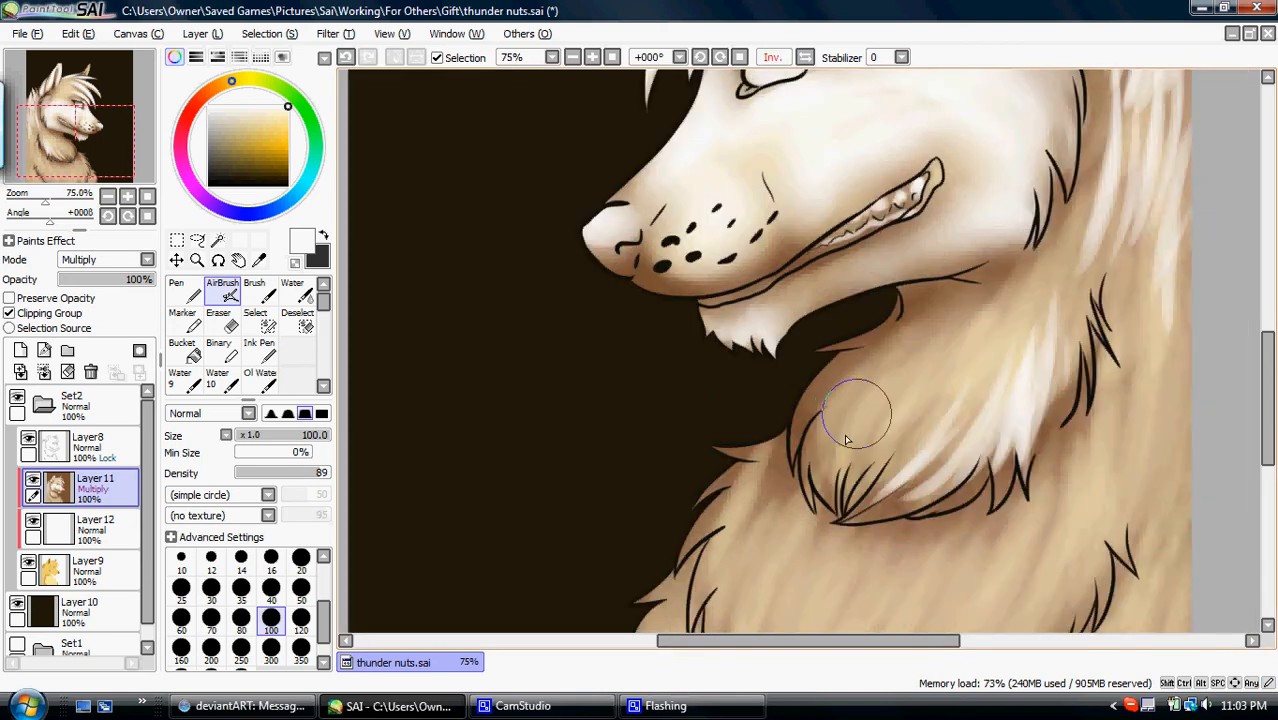
mouse_move(820, 470)
mouse_down()
mouse_move(868, 376)
mouse_move(848, 511)
mouse_move(851, 427)
mouse_move(848, 483)
mouse_move(891, 401)
mouse_move(844, 511)
mouse_move(953, 346)
mouse_move(995, 316)
mouse_move(981, 322)
mouse_move(930, 465)
mouse_move(1019, 313)
mouse_move(1035, 369)
mouse_move(1064, 326)
mouse_move(1032, 431)
mouse_move(1057, 386)
mouse_move(1061, 414)
mouse_move(1085, 230)
mouse_move(1085, 368)
mouse_move(1097, 240)
mouse_up()
drag(858, 360, 834, 446)
mouse_move(940, 337)
mouse_down()
mouse_move(893, 399)
mouse_move(907, 360)
mouse_move(1048, 268)
mouse_move(1040, 320)
mouse_up()
- Airbrush white fur strands over the lower chest and the shoulder at its front edge, mirroring the view partway
click(148, 197)
scroll(466, 412, down, 3)
mouse_move(484, 419)
mouse_down()
mouse_move(502, 322)
mouse_move(505, 490)
mouse_move(520, 348)
mouse_move(550, 540)
mouse_move(539, 471)
mouse_move(644, 570)
mouse_move(557, 489)
mouse_move(595, 548)
mouse_move(568, 428)
mouse_move(661, 595)
mouse_move(581, 418)
mouse_move(689, 605)
mouse_move(627, 443)
mouse_move(706, 617)
mouse_move(648, 437)
mouse_move(733, 622)
mouse_move(663, 424)
mouse_move(691, 478)
mouse_move(762, 203)
mouse_up()
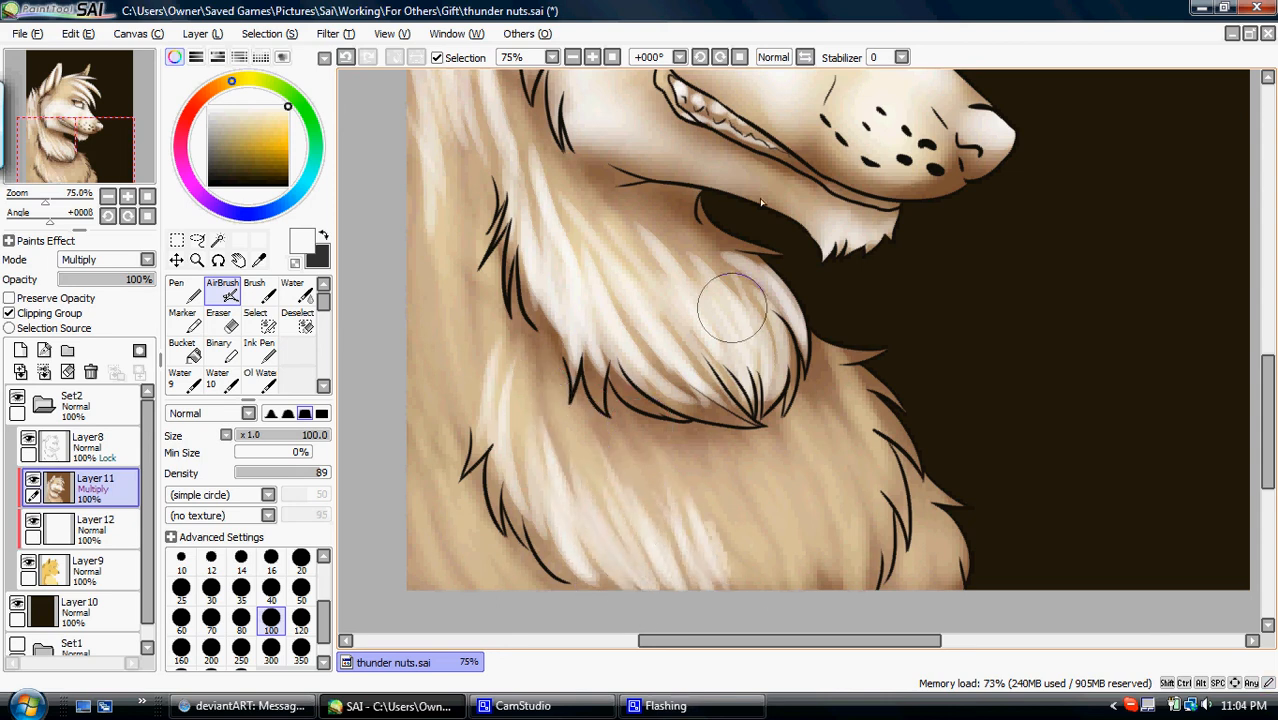
click(805, 59)
mouse_move(750, 573)
mouse_down()
mouse_move(738, 522)
mouse_move(756, 586)
mouse_move(776, 600)
mouse_move(870, 425)
mouse_move(845, 597)
mouse_up()
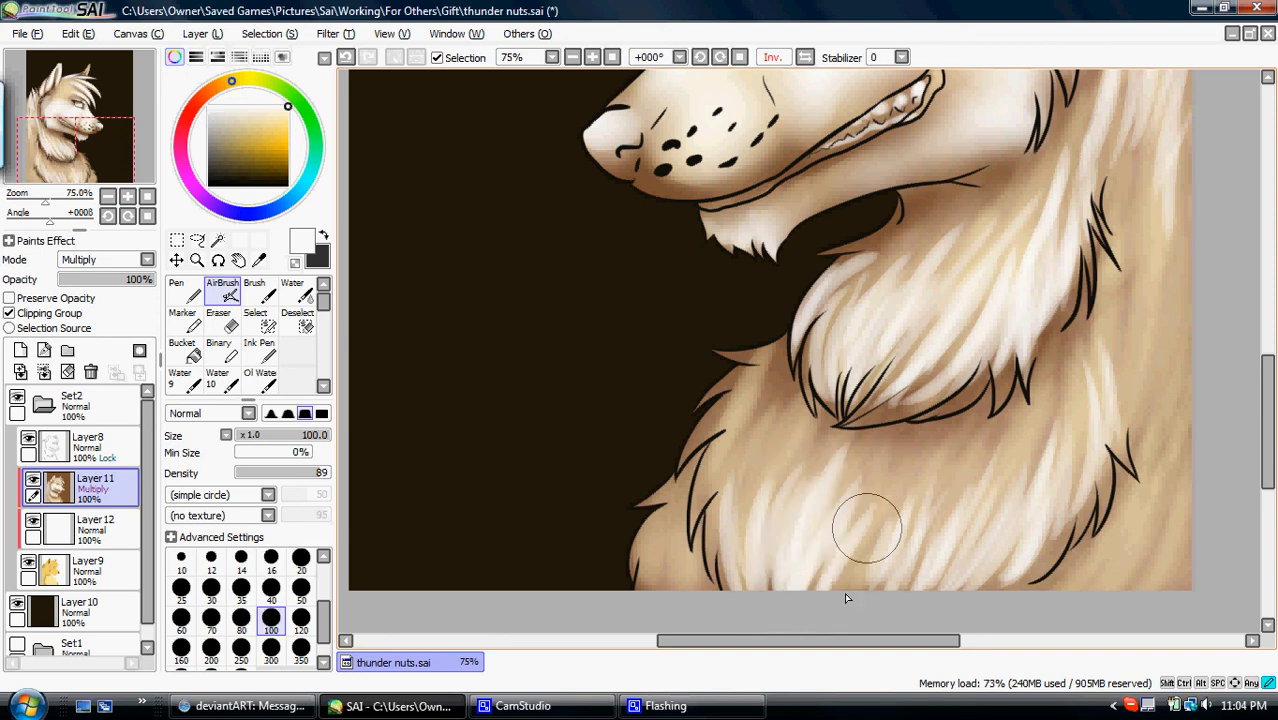
mouse_move(726, 582)
mouse_down()
mouse_move(757, 435)
mouse_move(702, 505)
mouse_move(719, 490)
mouse_move(717, 417)
mouse_move(693, 441)
mouse_move(772, 373)
mouse_move(741, 355)
mouse_up()
drag(996, 462, 1004, 395)
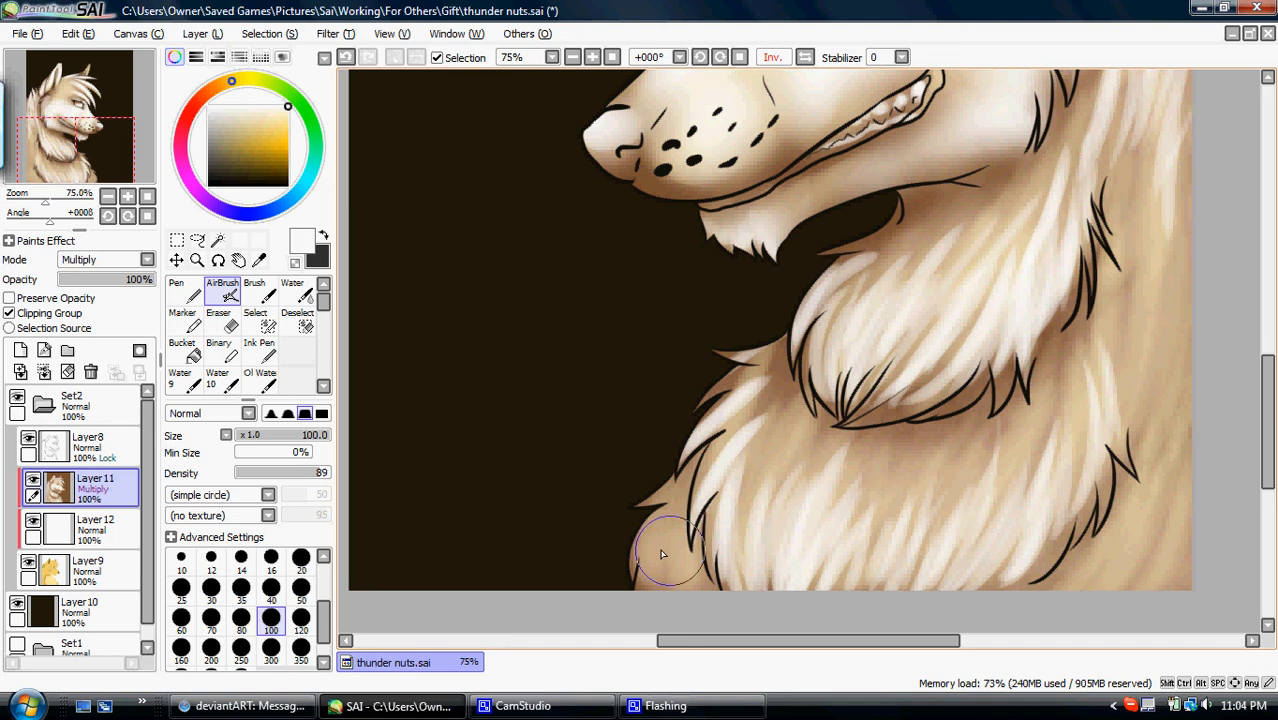
mouse_move(654, 532)
mouse_down()
mouse_move(636, 597)
mouse_move(677, 598)
mouse_up()
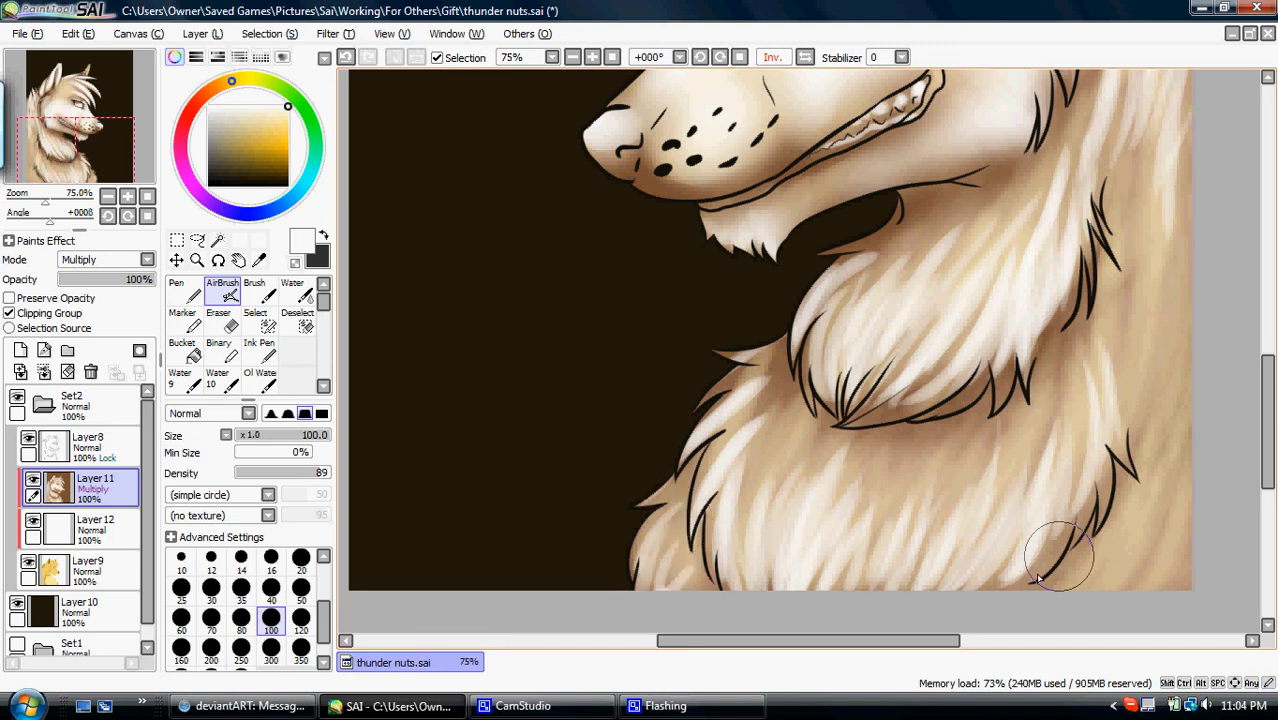
- Airbrush long white fur strands along the back, from the canvas's lower edge up towards the neck
drag(1064, 611, 1097, 524)
drag(1089, 592, 1119, 513)
mouse_move(1113, 611)
mouse_down()
mouse_move(1150, 495)
mouse_move(1176, 220)
mouse_up()
drag(1176, 502, 1197, 221)
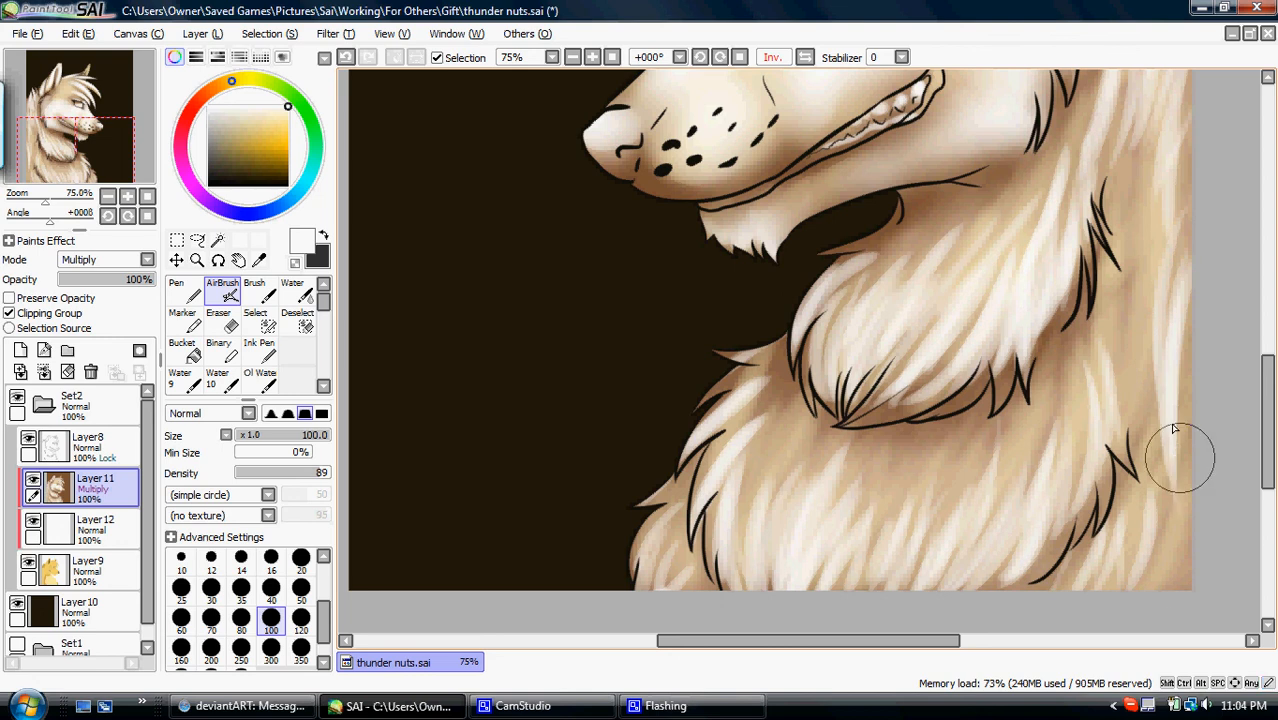
drag(1188, 575, 1182, 477)
- Restore the unmirrored view and airbrush white highlights across the forehead and brow at size 100
click(147, 198)
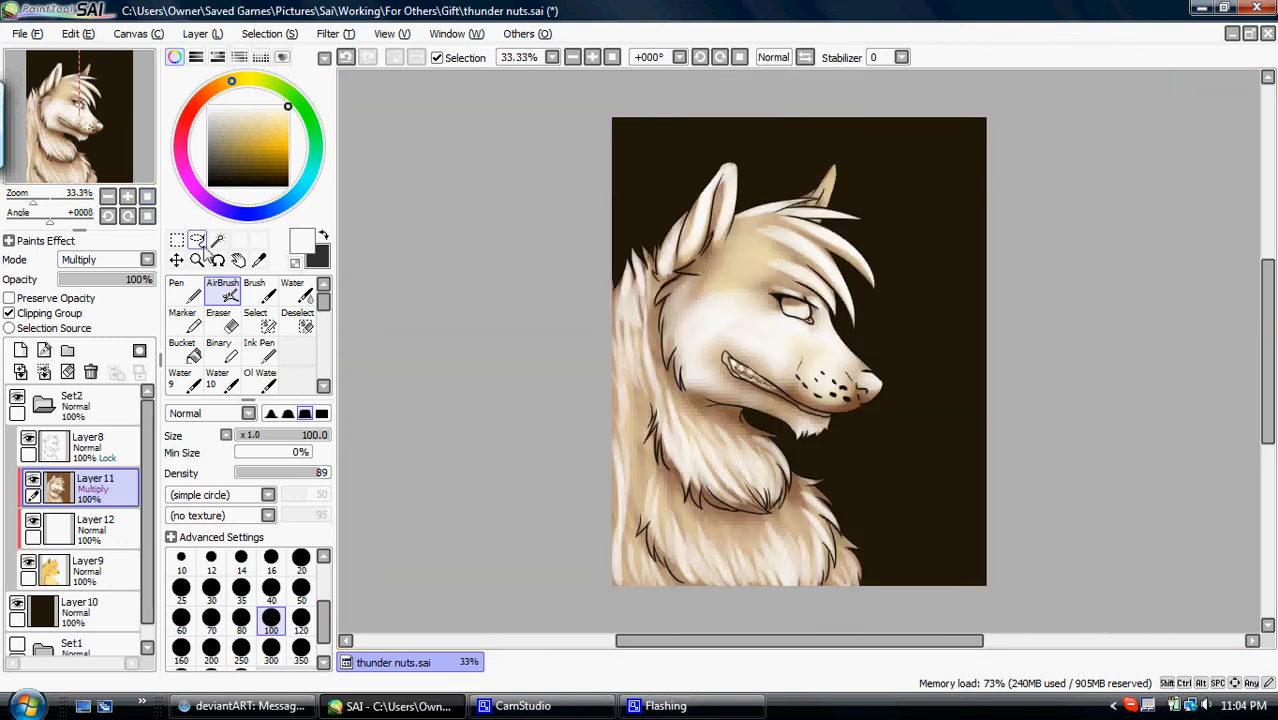
click(128, 196)
click(128, 196)
drag(125, 171, 126, 154)
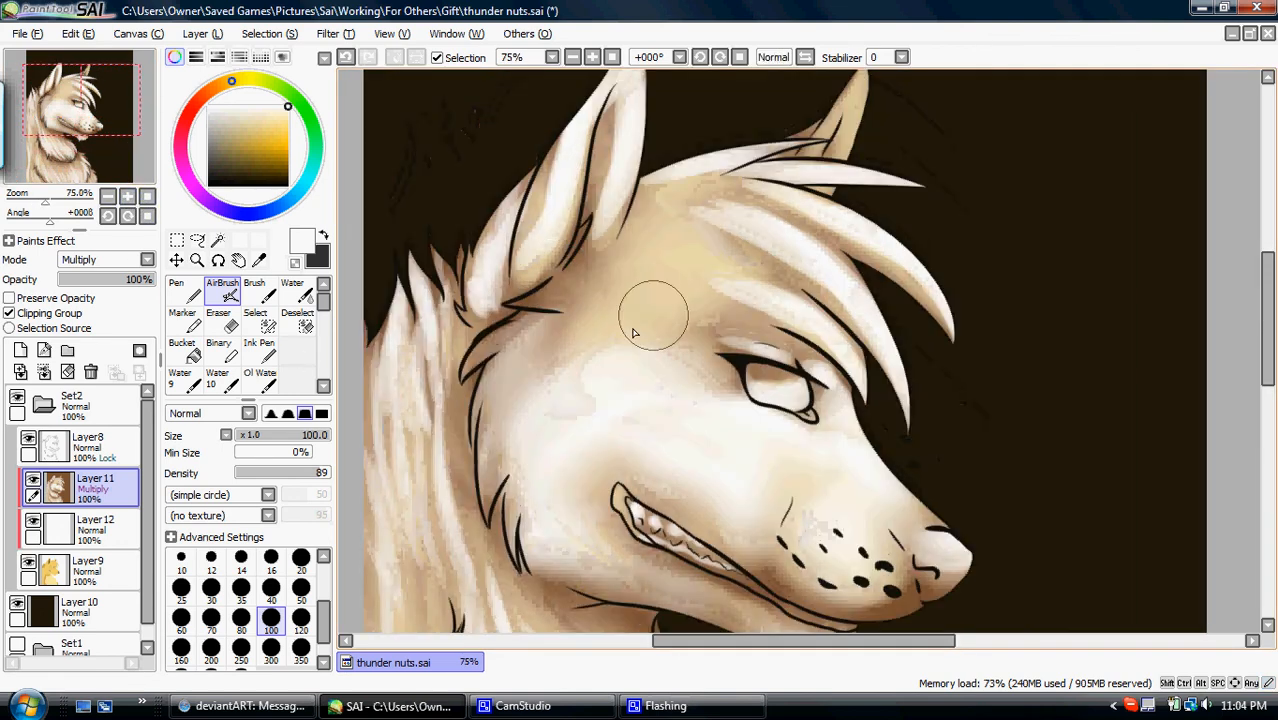
drag(585, 340, 760, 322)
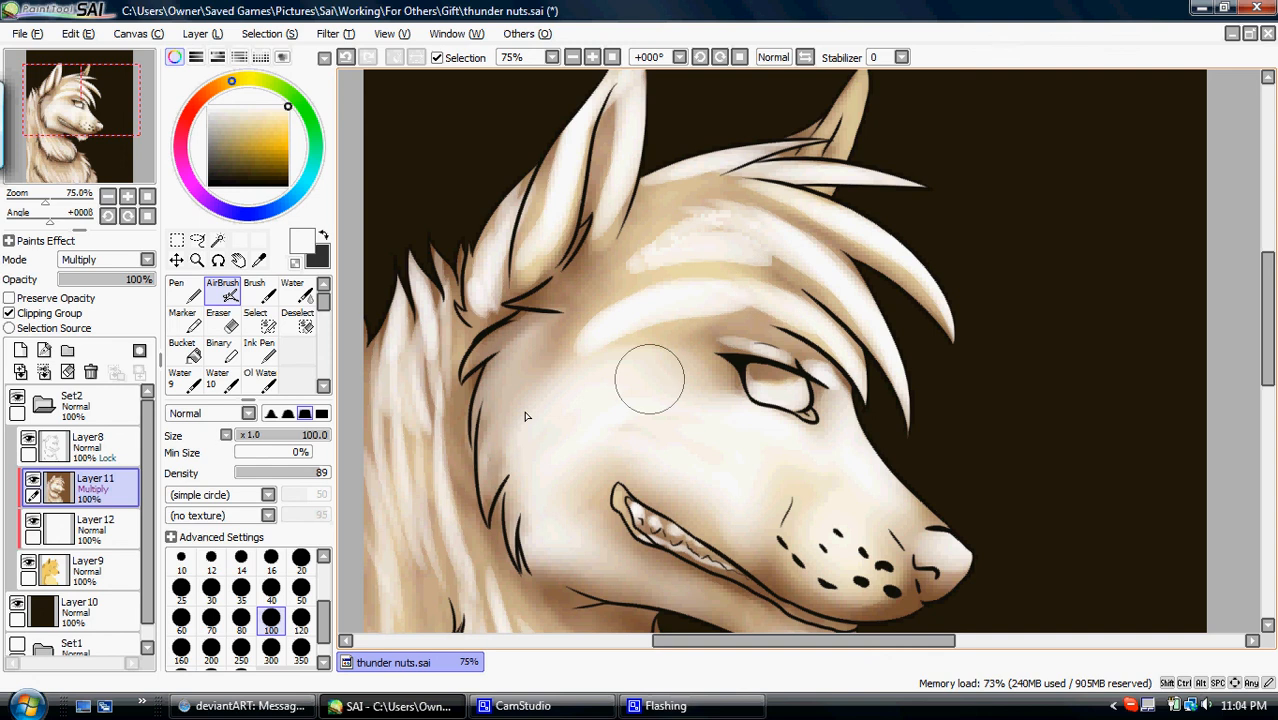
- Hide the white layer and smooth the forehead and near-ear highlights with the Blur tool at size 89
click(33, 520)
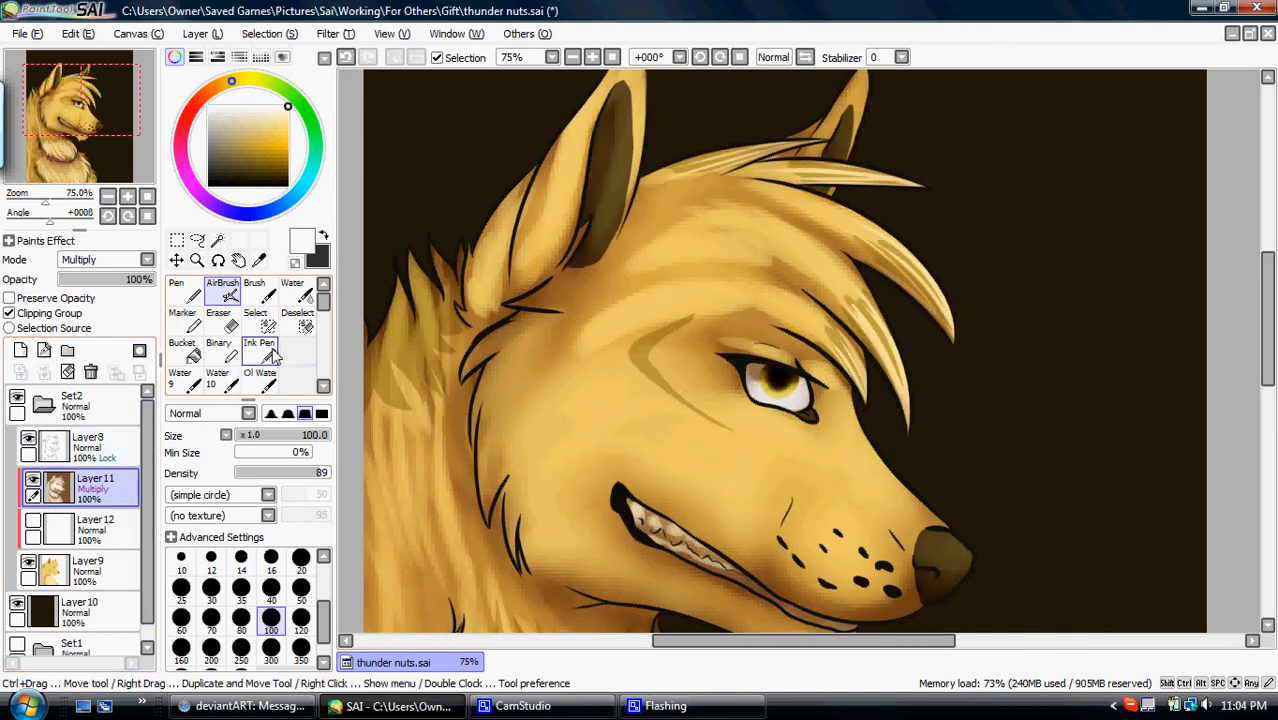
scroll(275, 355, down, 1)
click(290, 380)
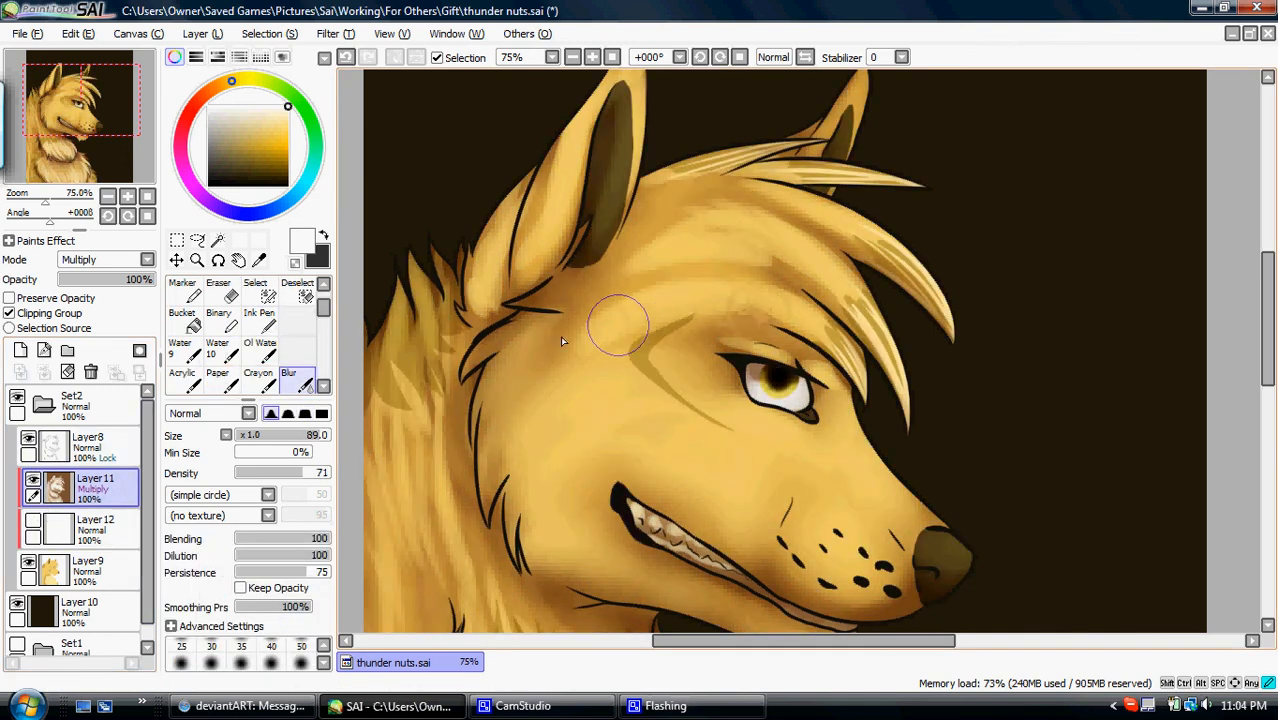
drag(759, 317, 741, 356)
drag(583, 323, 755, 296)
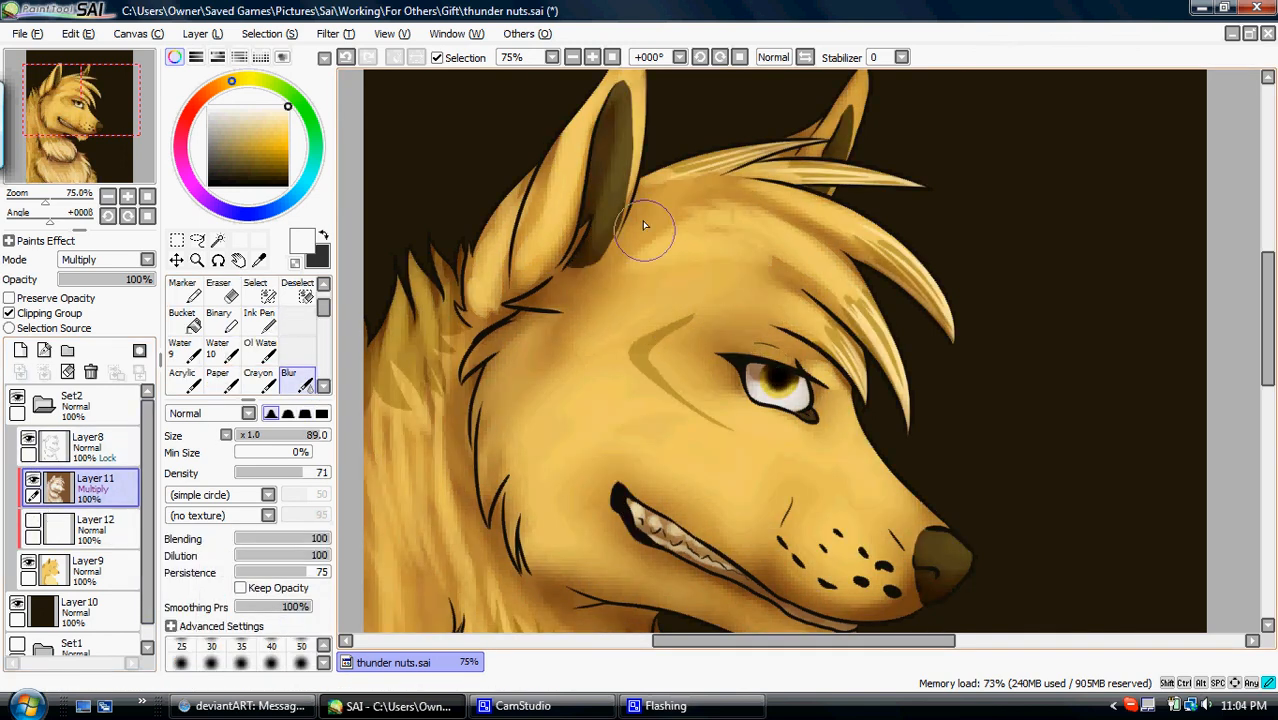
drag(770, 253, 810, 233)
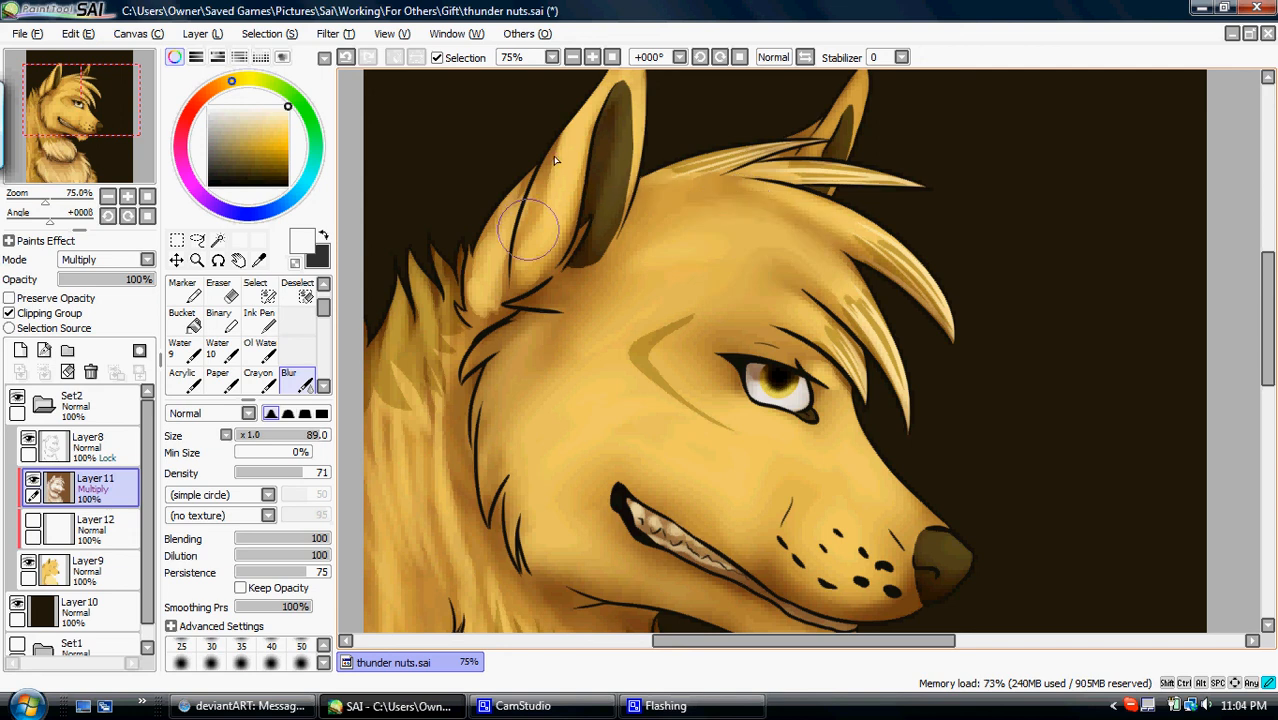
drag(506, 270, 472, 295)
- Go over the far ear with the AirBrush at size 100, and return to the Blur tool at size 89
drag(131, 100, 136, 77)
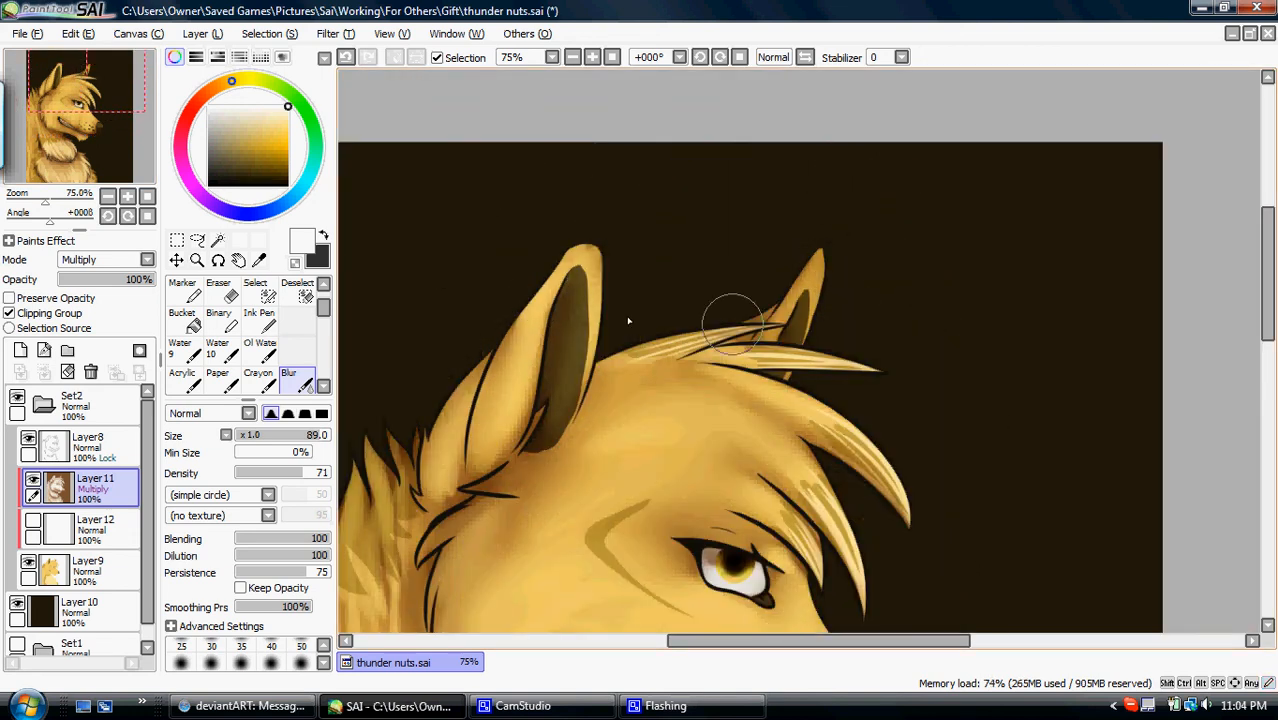
click(323, 285)
click(222, 290)
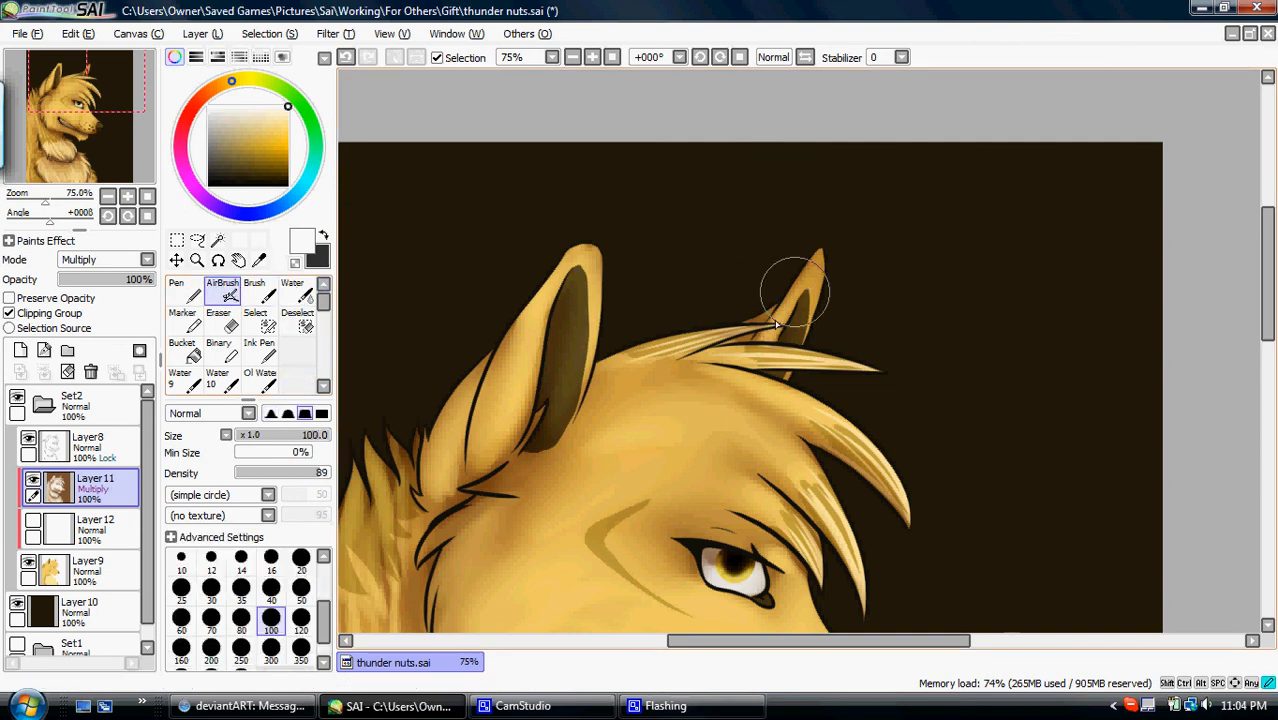
click(80, 113)
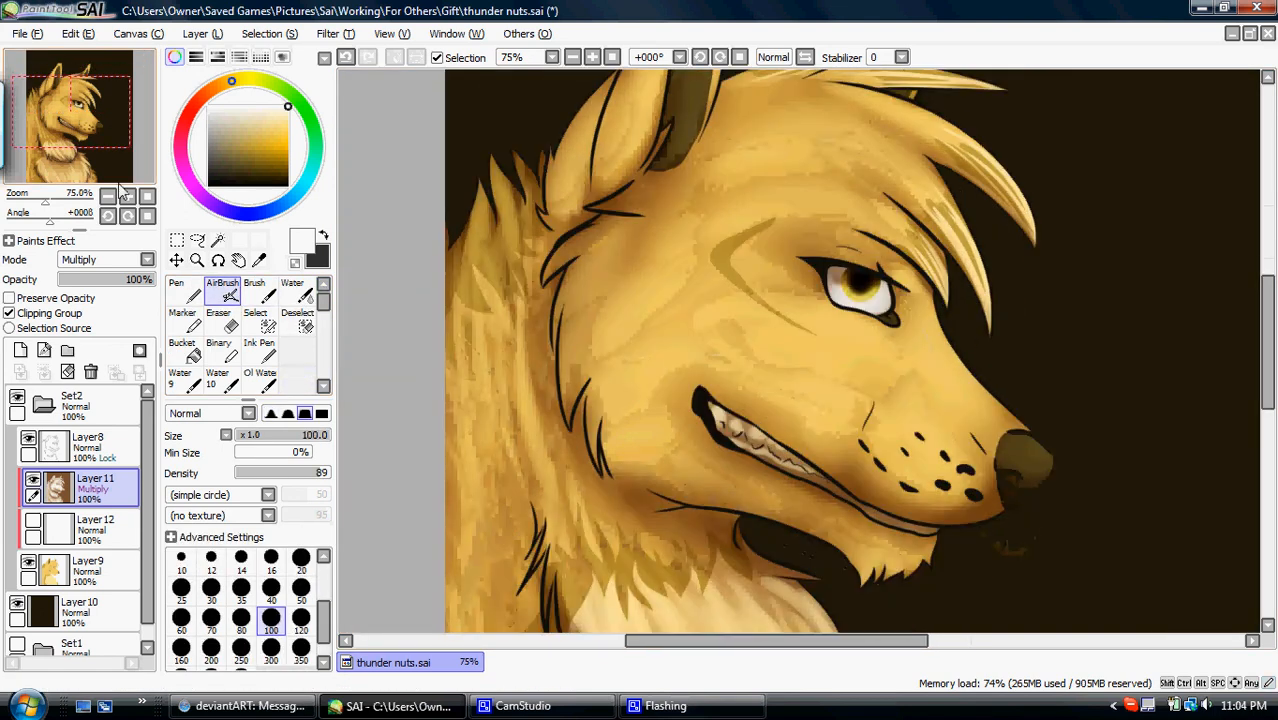
double_click(147, 197)
click(323, 386)
click(303, 383)
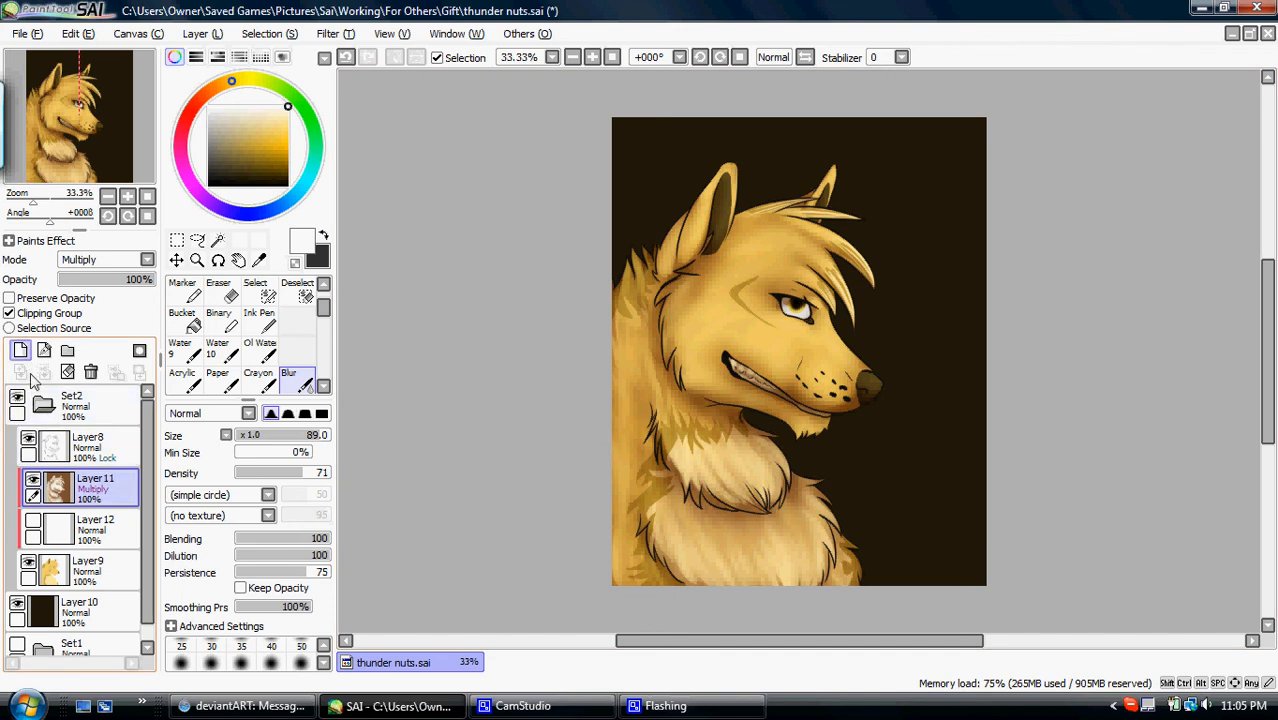
- Hide the Multiply shading layer to compare with the flat colours, and select the white layer beneath it
click(33, 485)
click(50, 526)
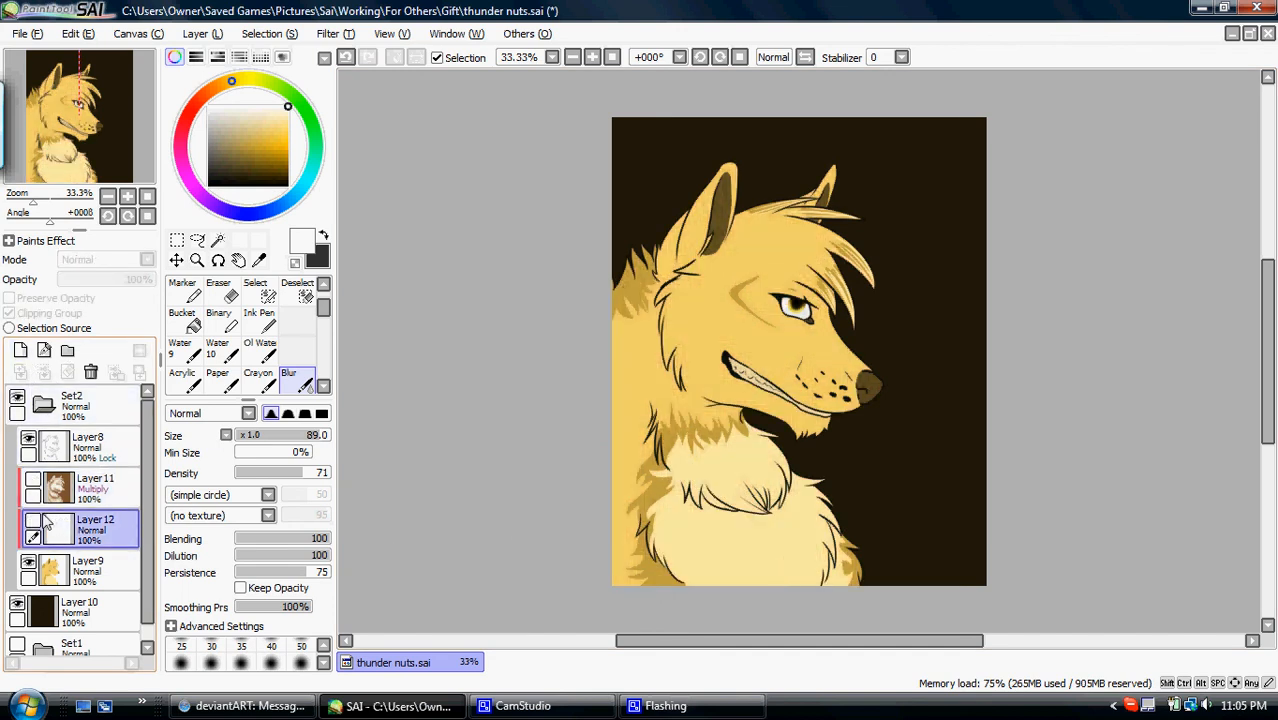
- Show and clear the white layer beneath the Multiply shading, and sample the nose's brown as the painting colour
click(33, 521)
click(68, 373)
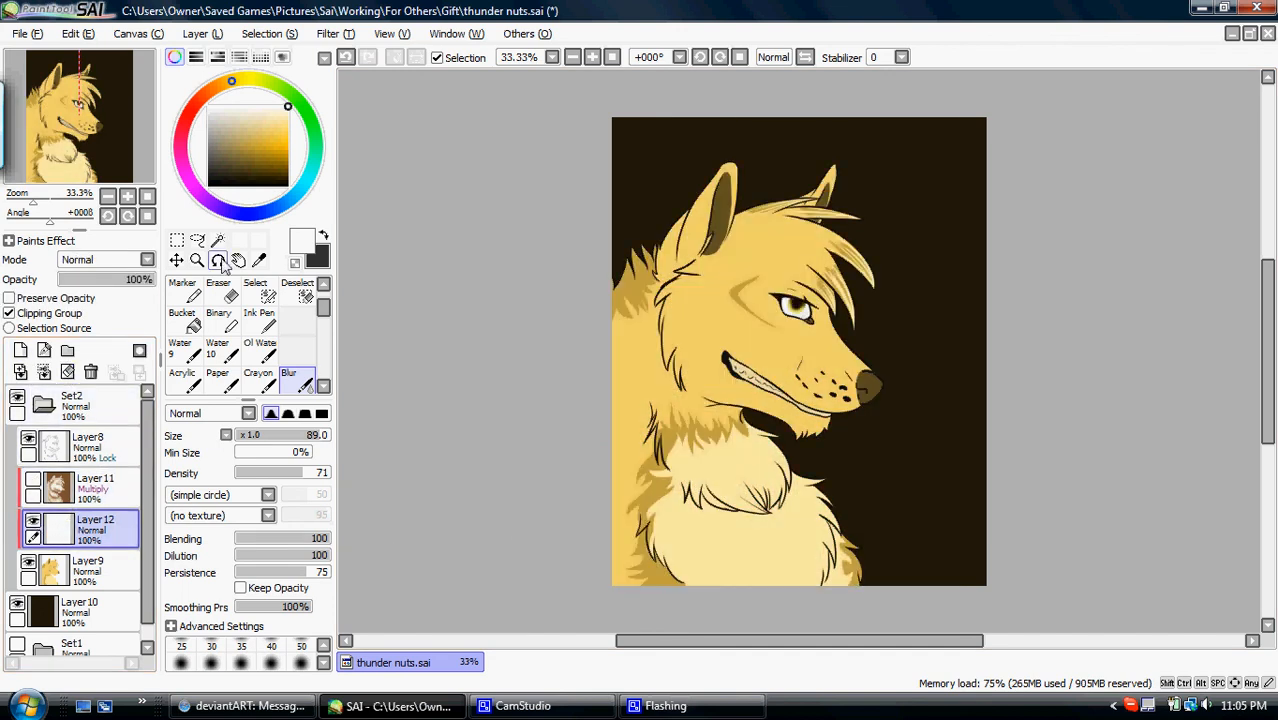
click(259, 261)
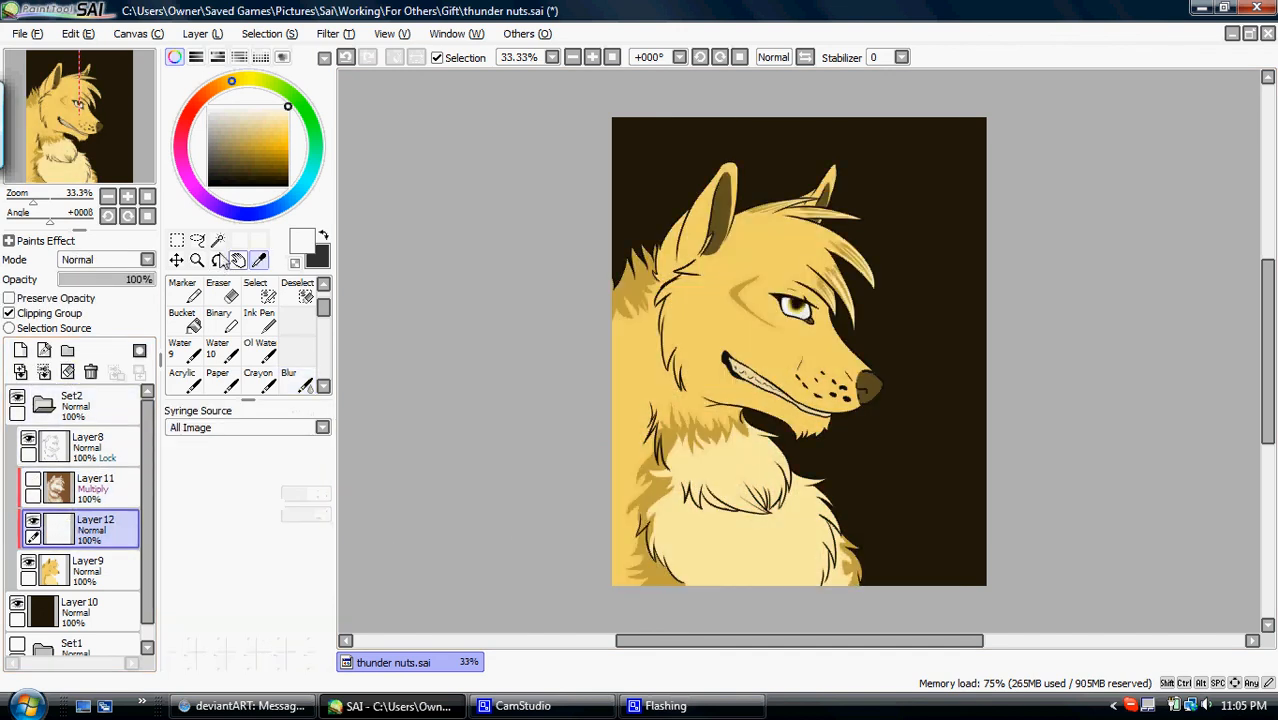
click(131, 198)
click(131, 198)
click(131, 198)
click(131, 198)
drag(114, 123, 139, 129)
click(655, 385)
- Try a soft lighter-brown highlight on the upper nose with the Pen at size 50, and clear it
click(322, 285)
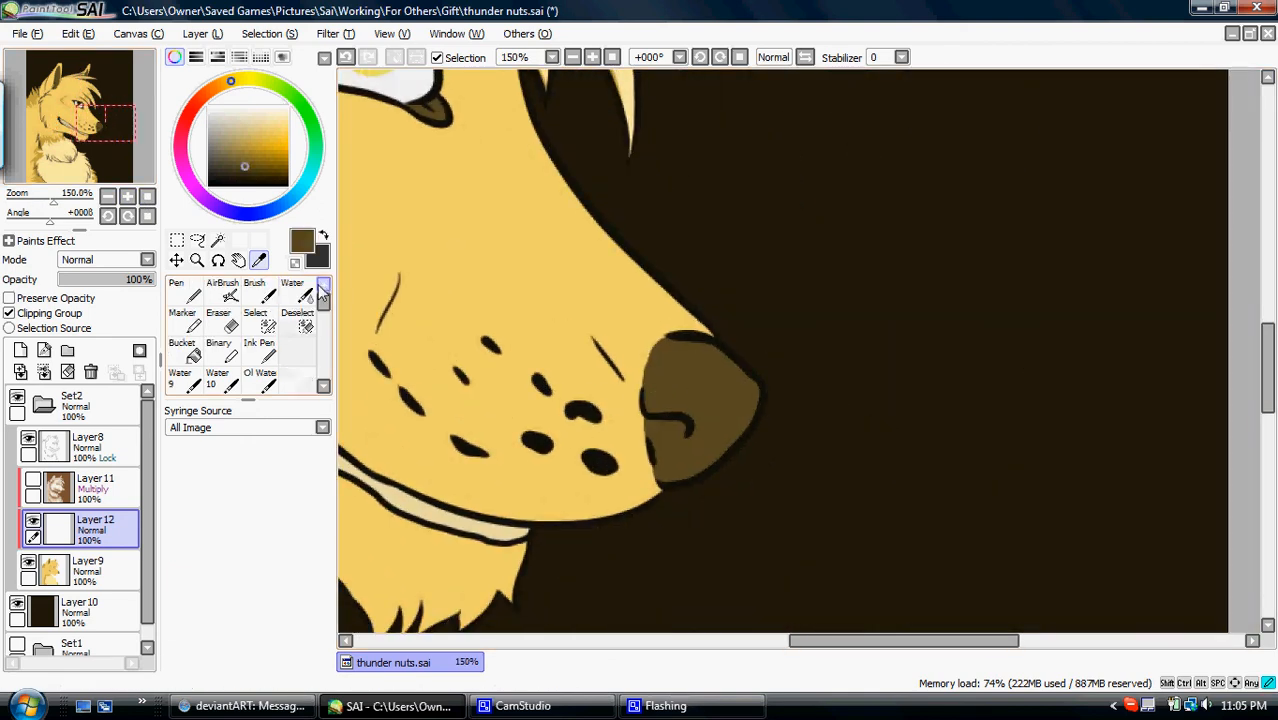
click(180, 290)
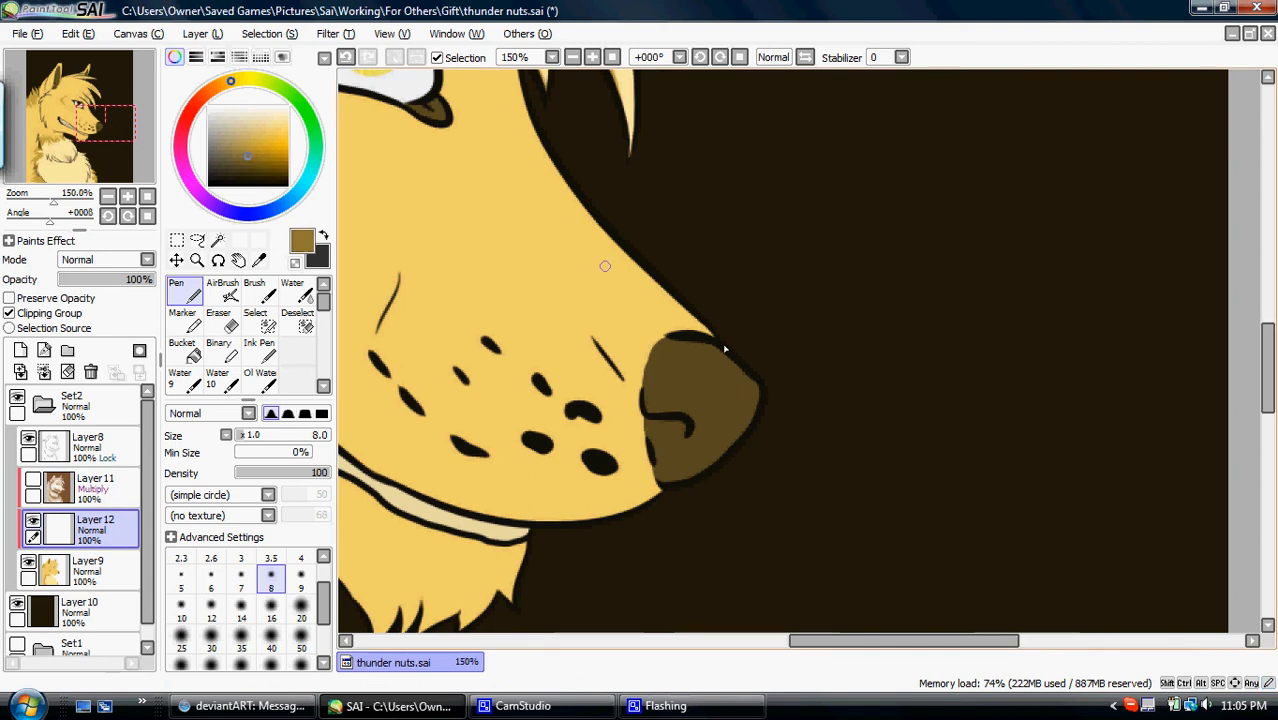
click(301, 640)
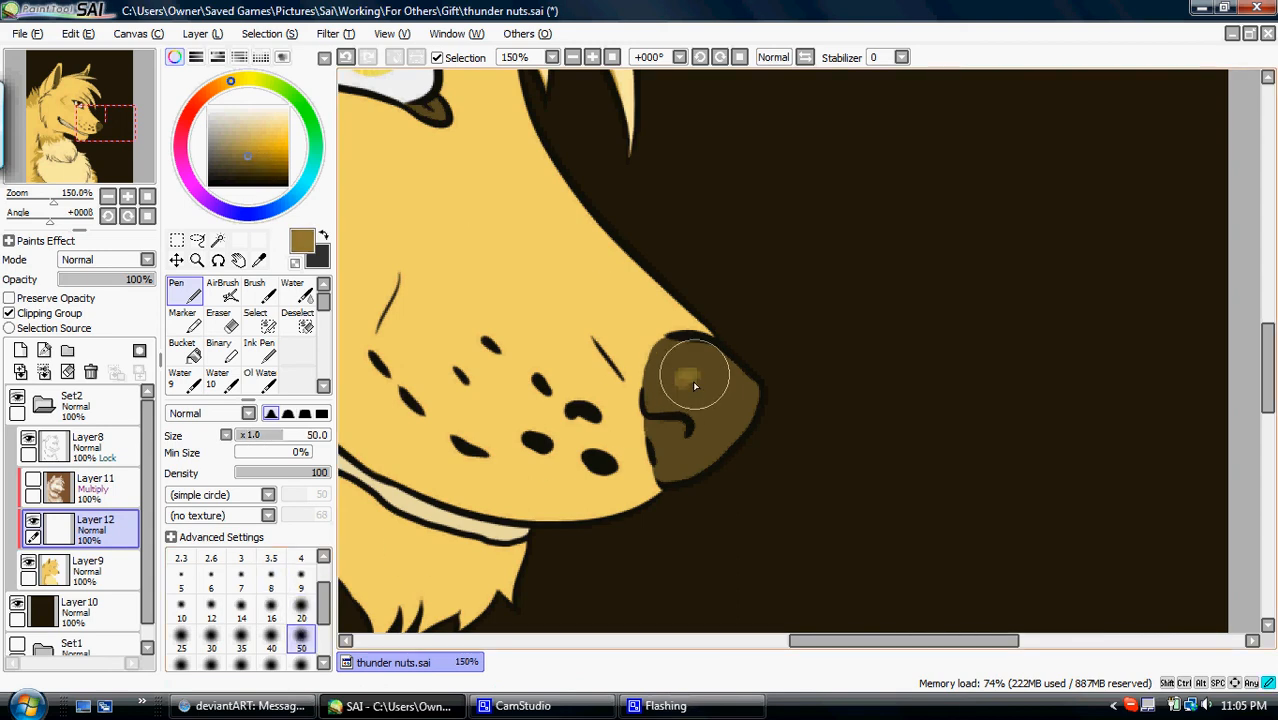
mouse_move(682, 373)
mouse_down()
mouse_move(705, 359)
mouse_move(655, 399)
mouse_up()
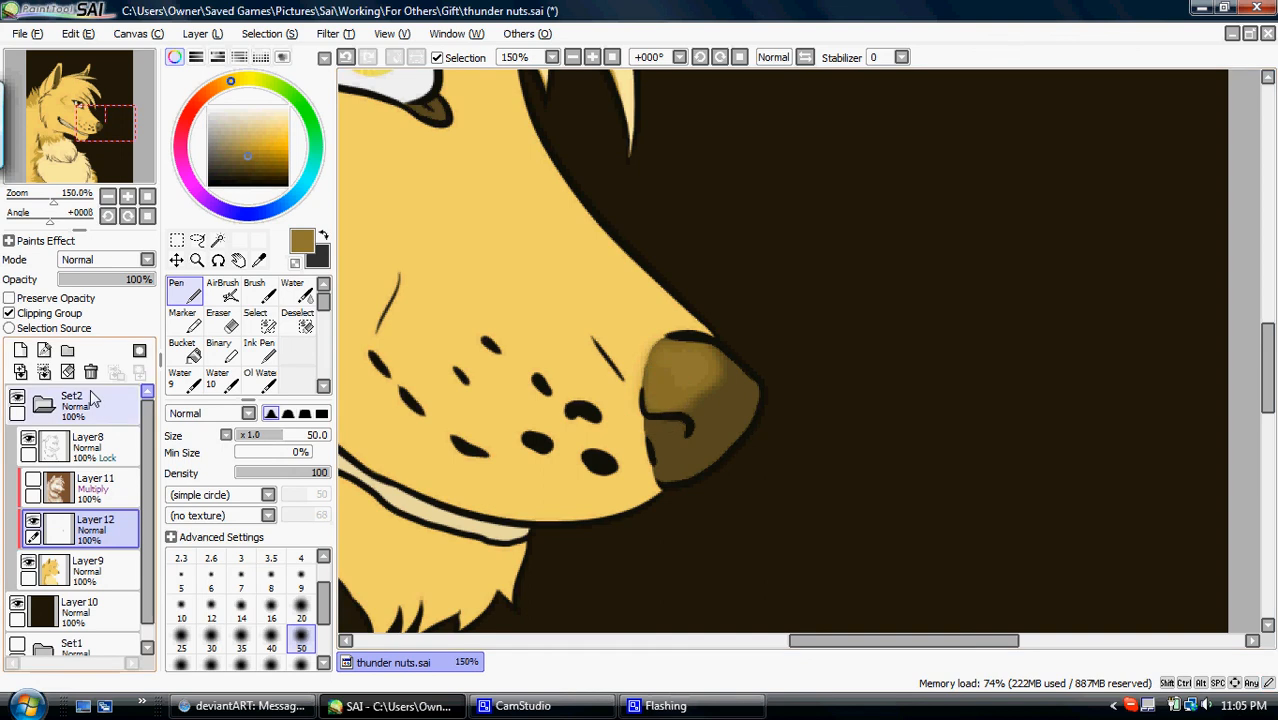
click(68, 373)
- Outline the upper nose with a hard-edged Pen at size 16 and fill the enclosed area in the lighter brown
click(323, 415)
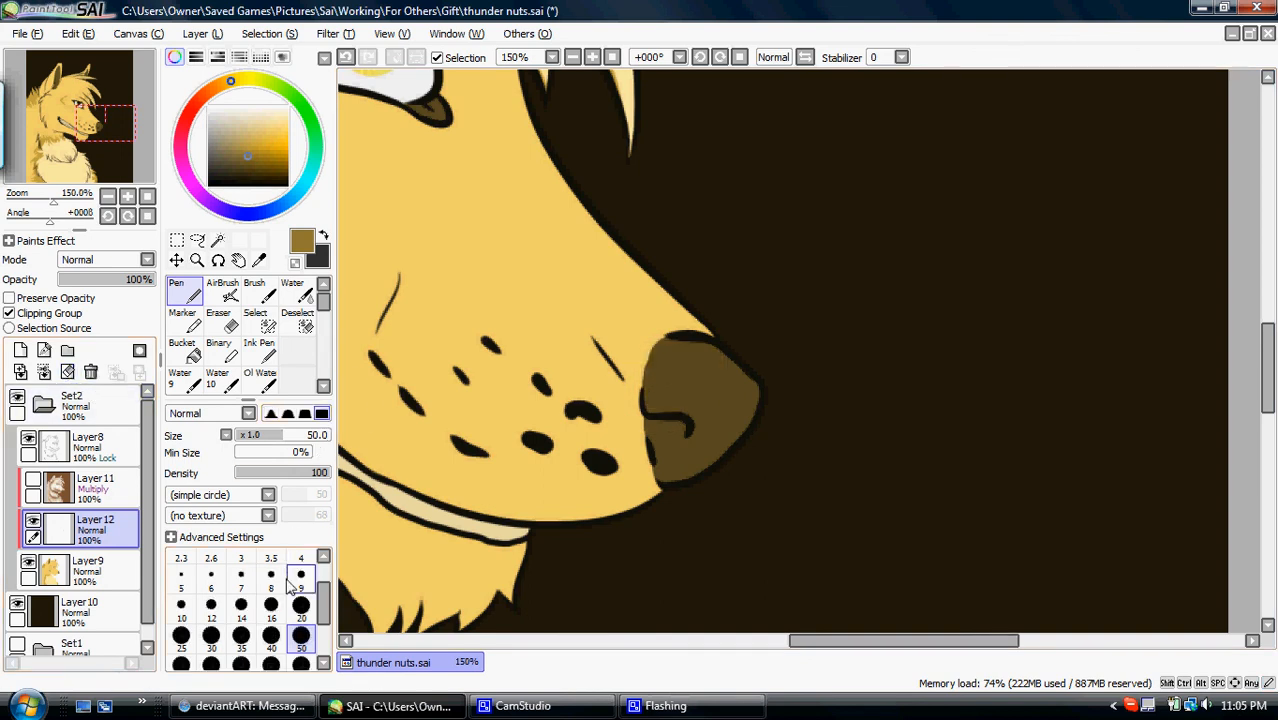
click(271, 606)
click(129, 200)
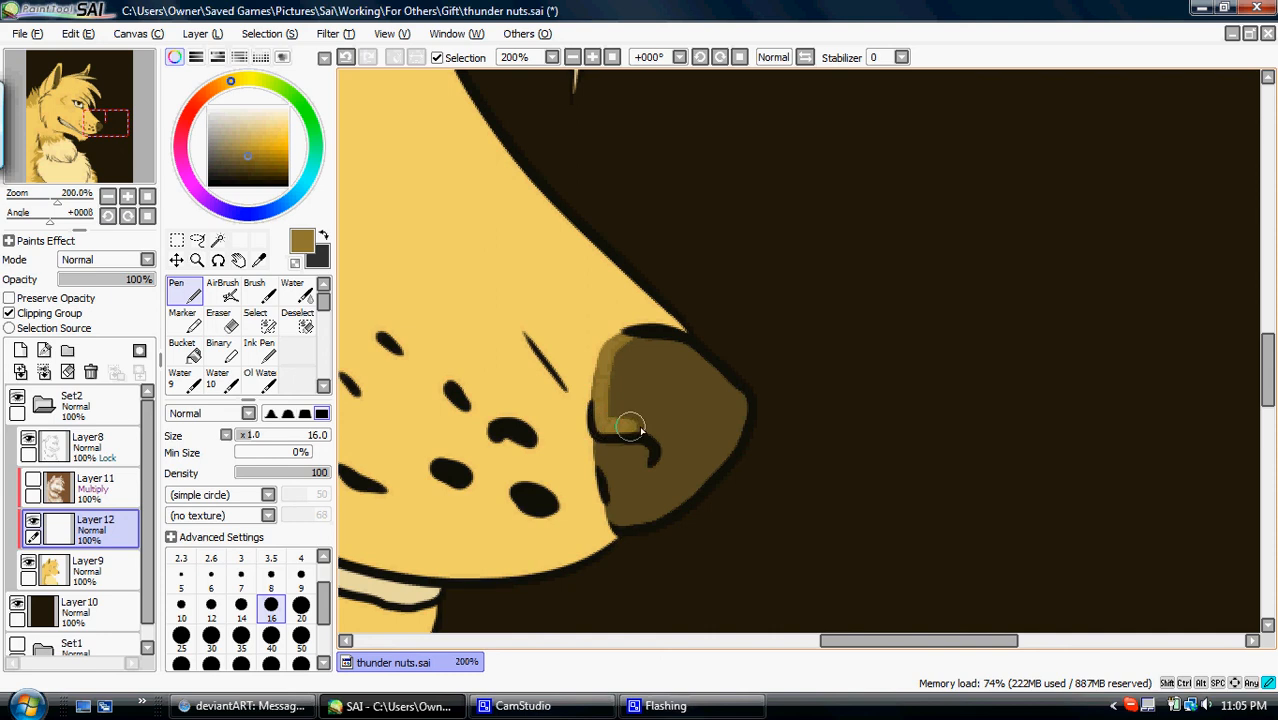
drag(614, 428, 783, 396)
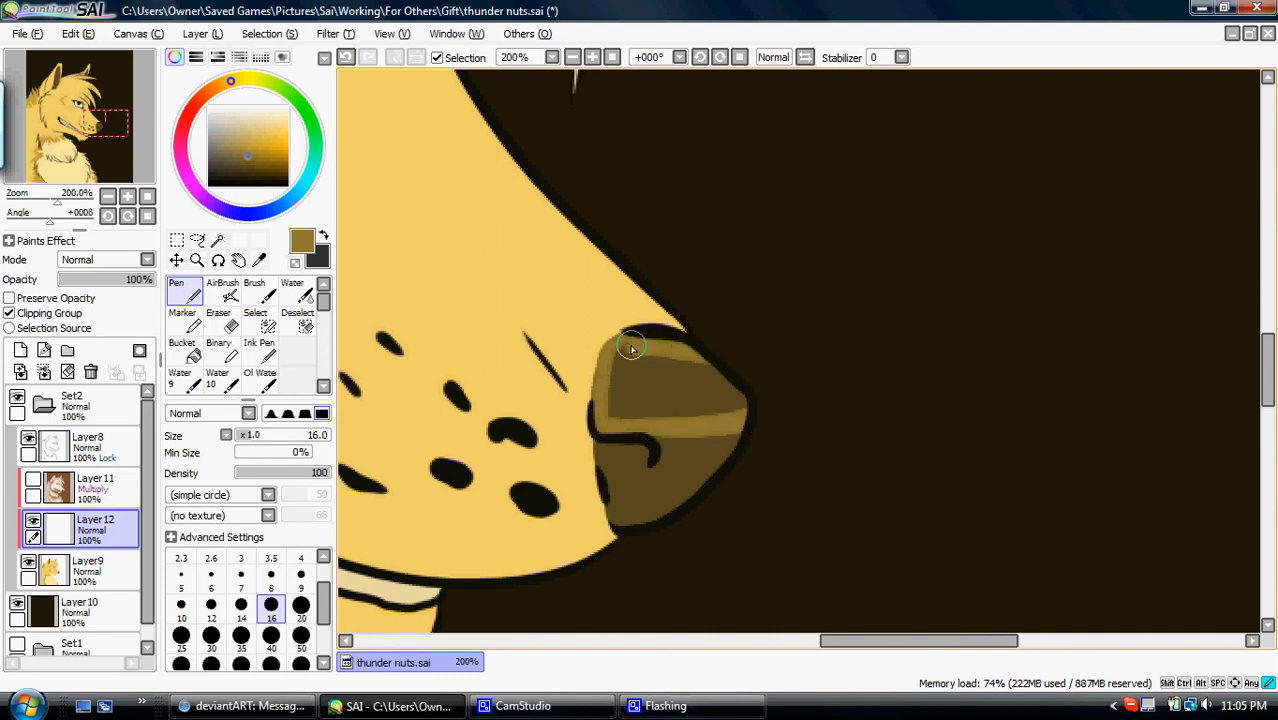
click(183, 350)
click(668, 368)
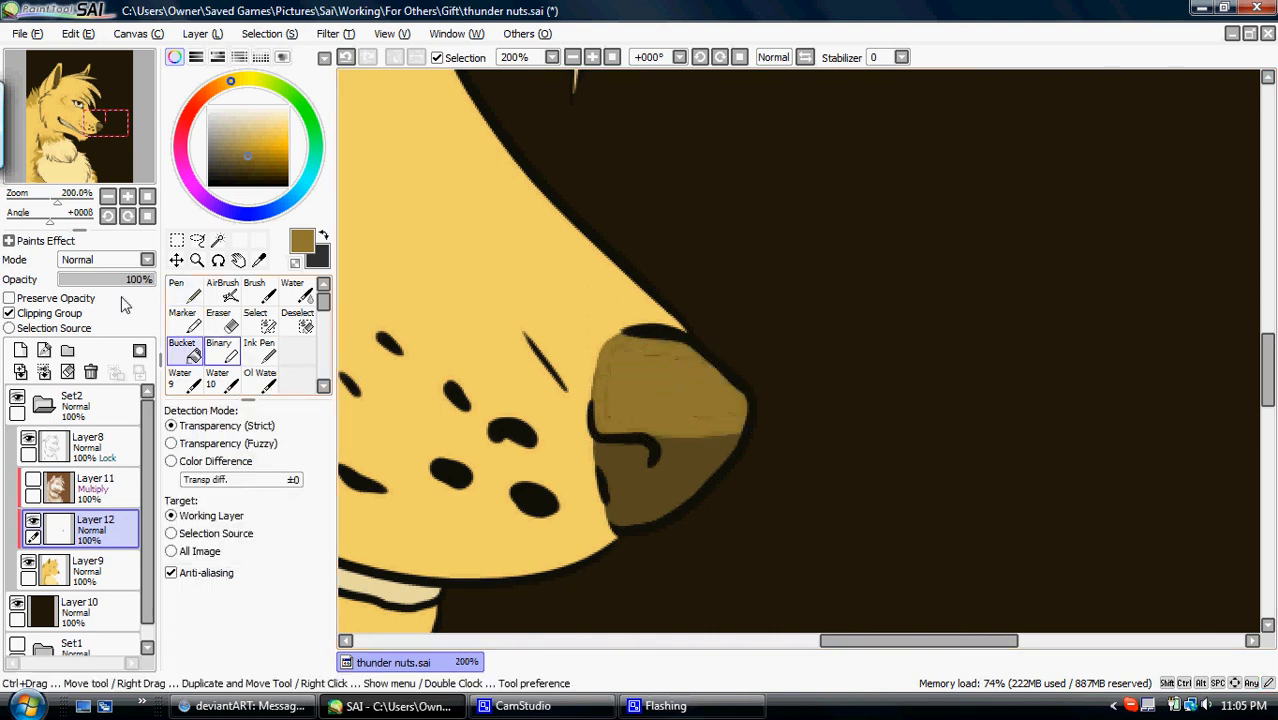
- Set the nose highlight layer's opacity to 34% and show the Multiply shading layer again
drag(120, 283, 80, 285)
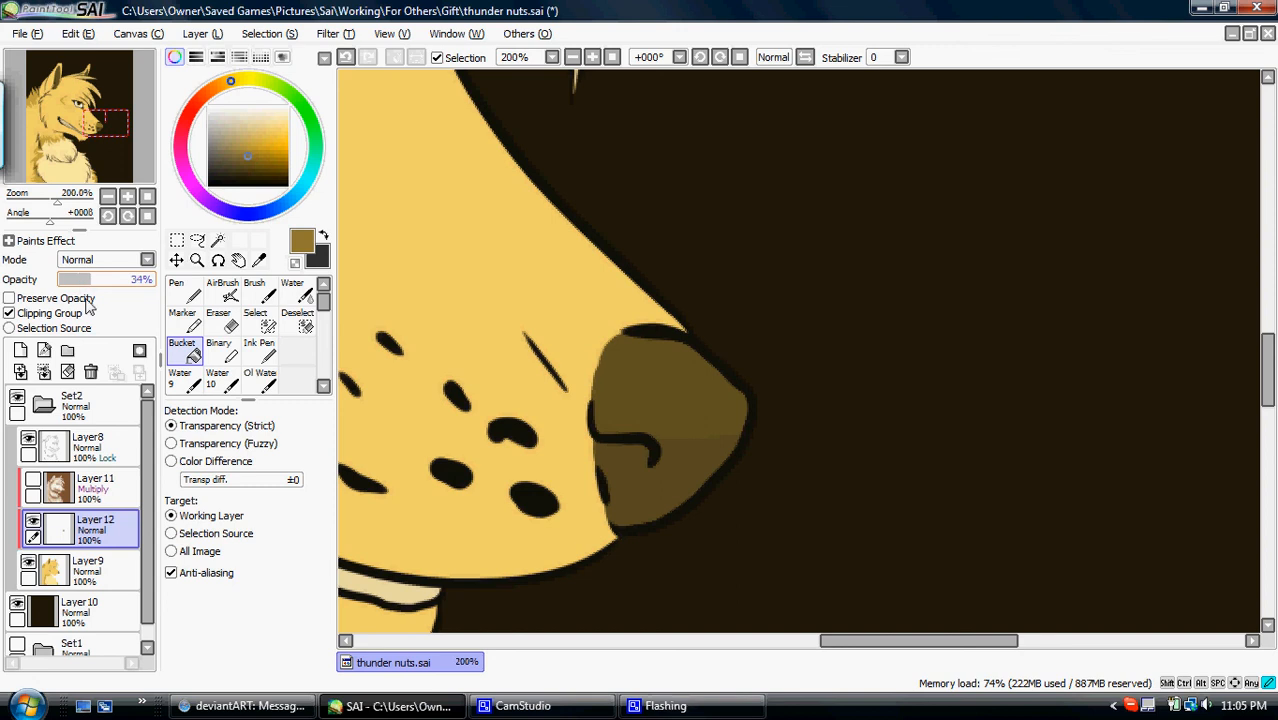
click(33, 484)
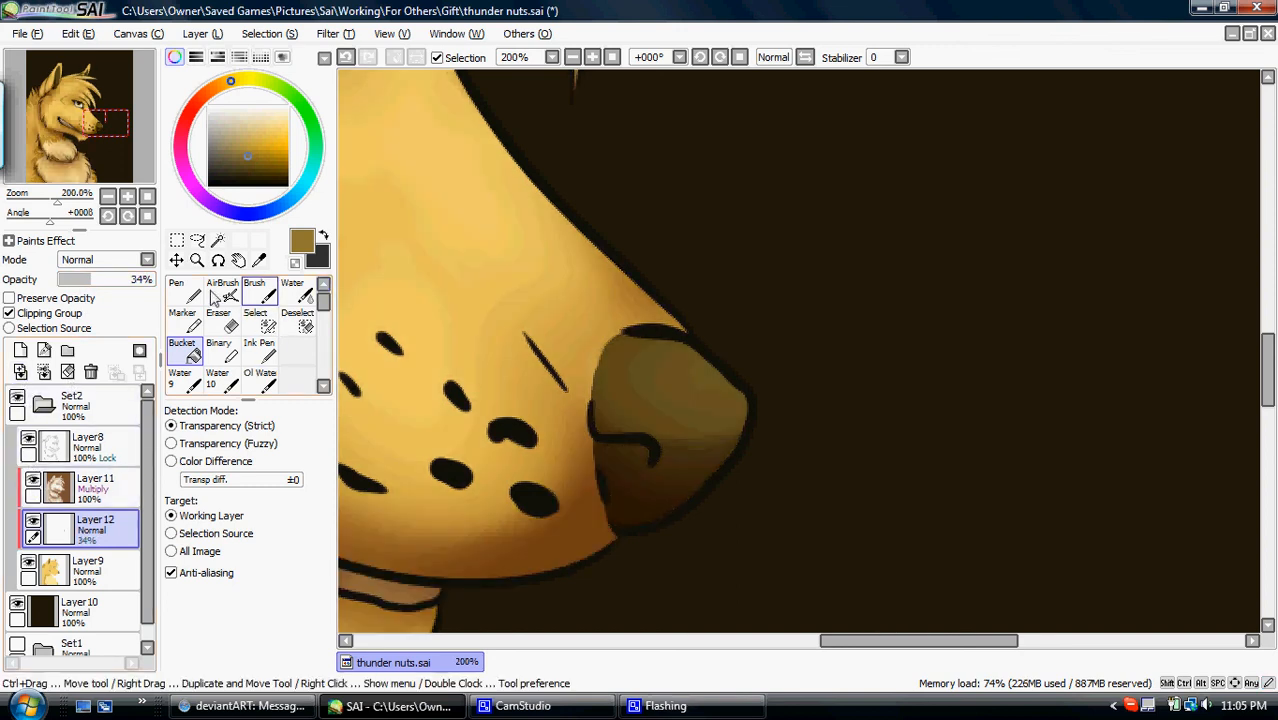
key(n)
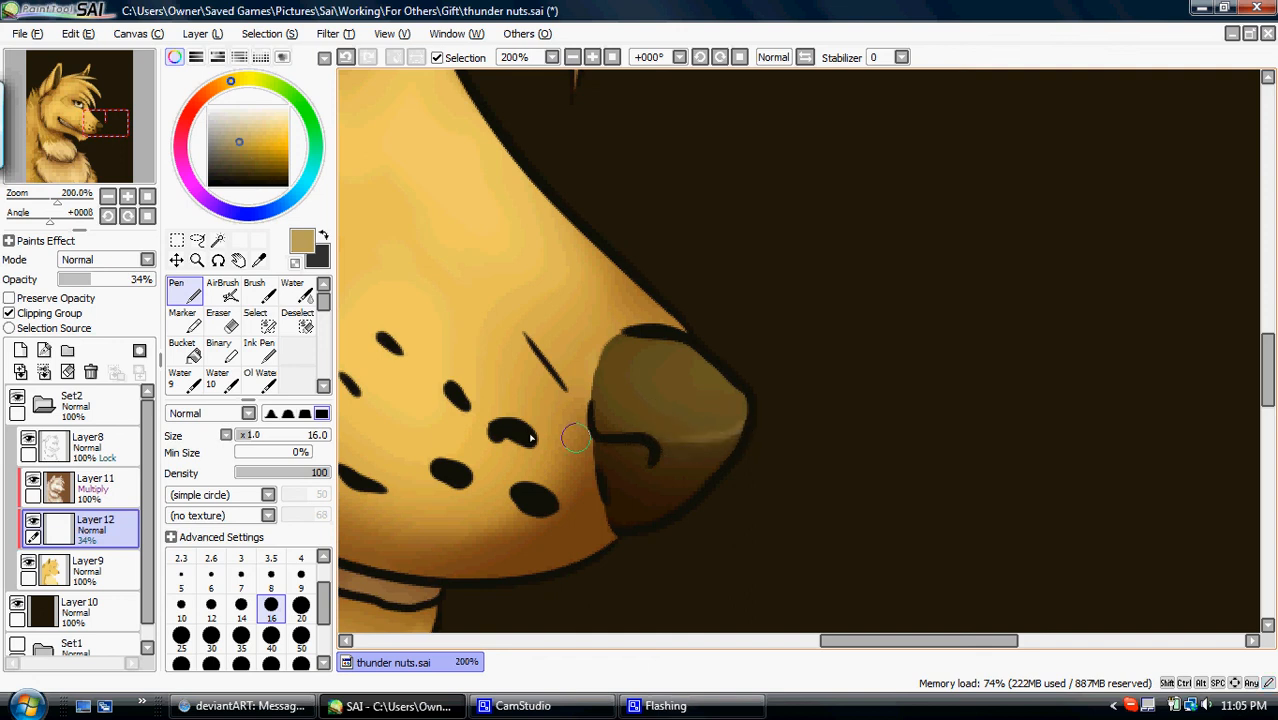
click(145, 198)
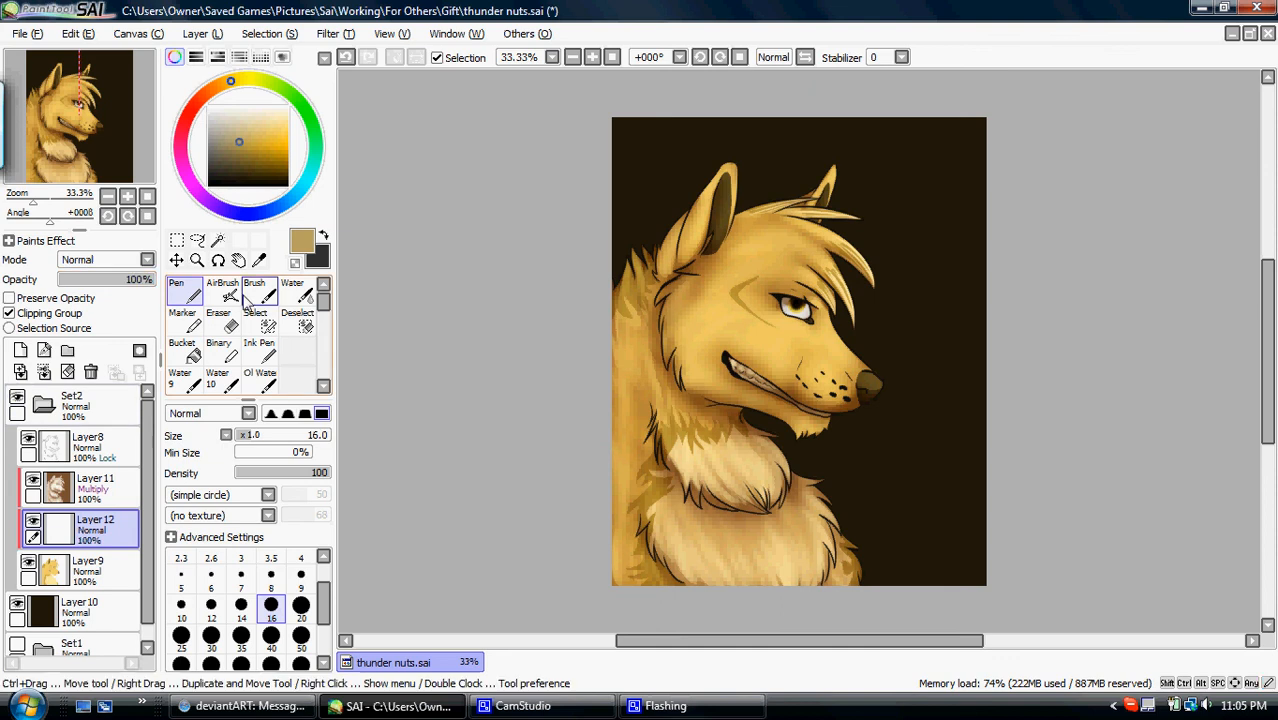
- Add a layer above the line art and paint white highlight spots in the eye with the Pen at size 9
click(128, 197)
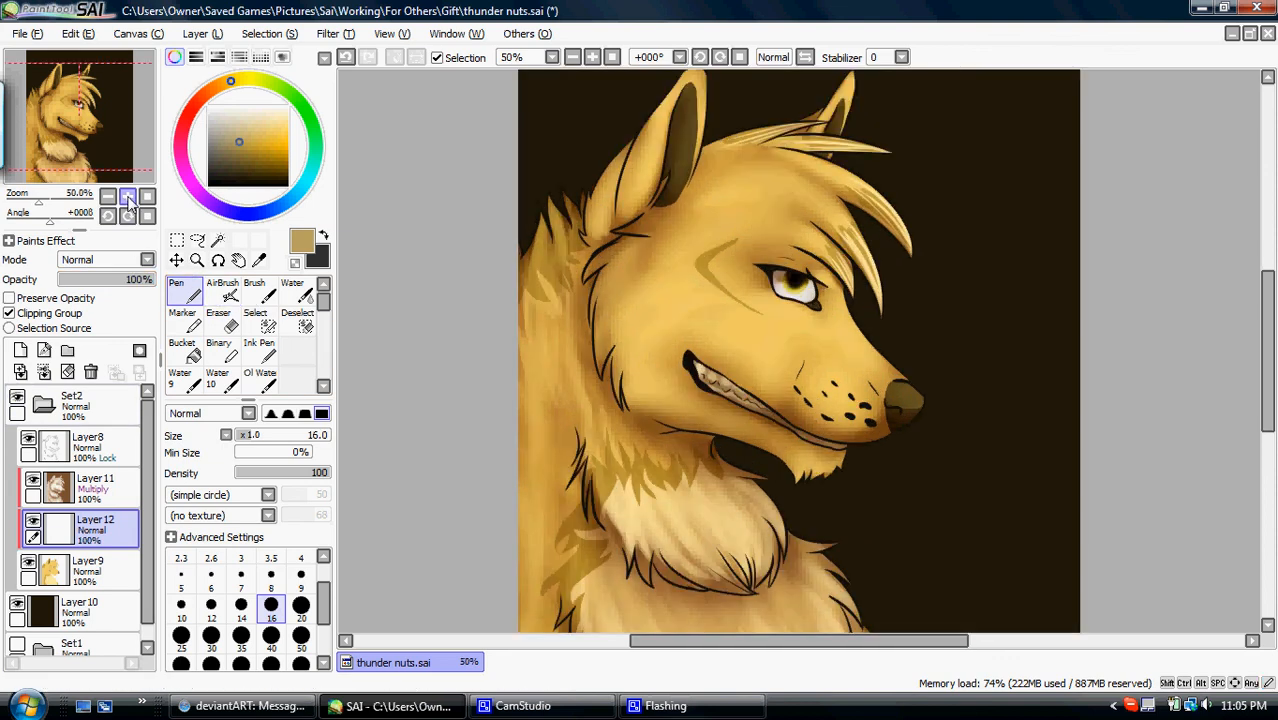
click(128, 197)
click(128, 197)
click(128, 197)
click(128, 197)
drag(88, 115, 128, 127)
click(79, 456)
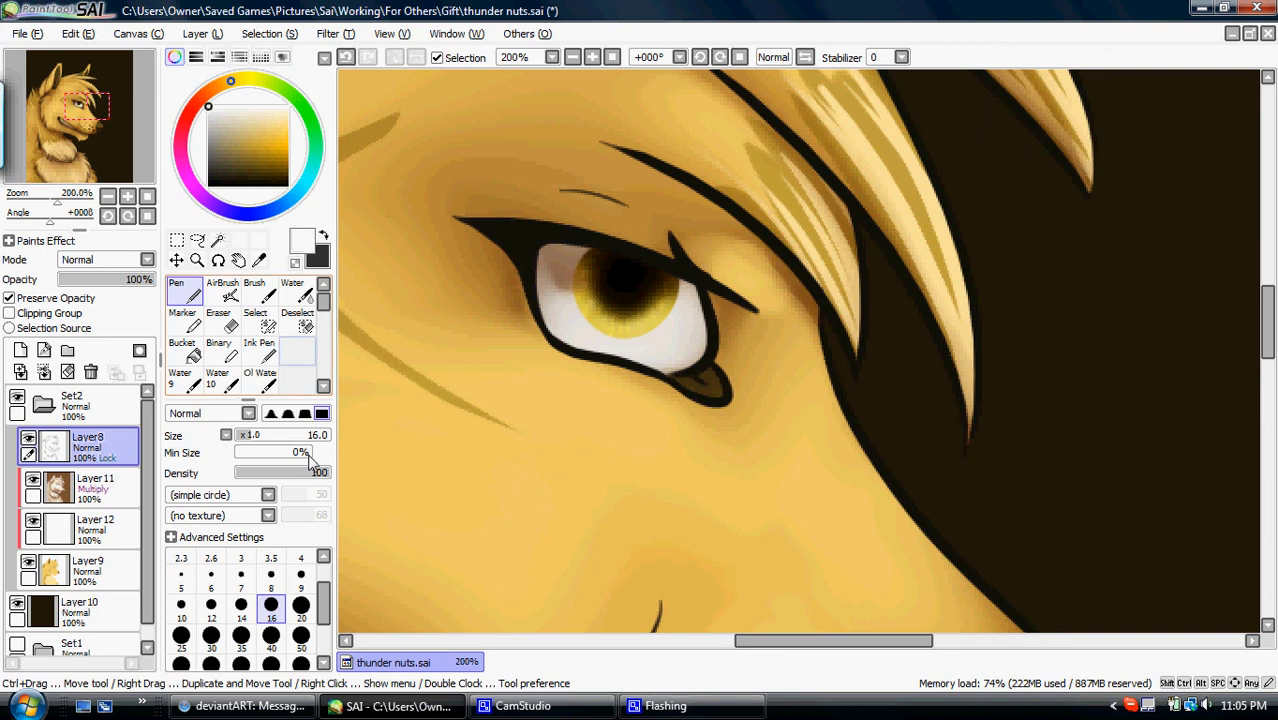
click(301, 578)
click(20, 350)
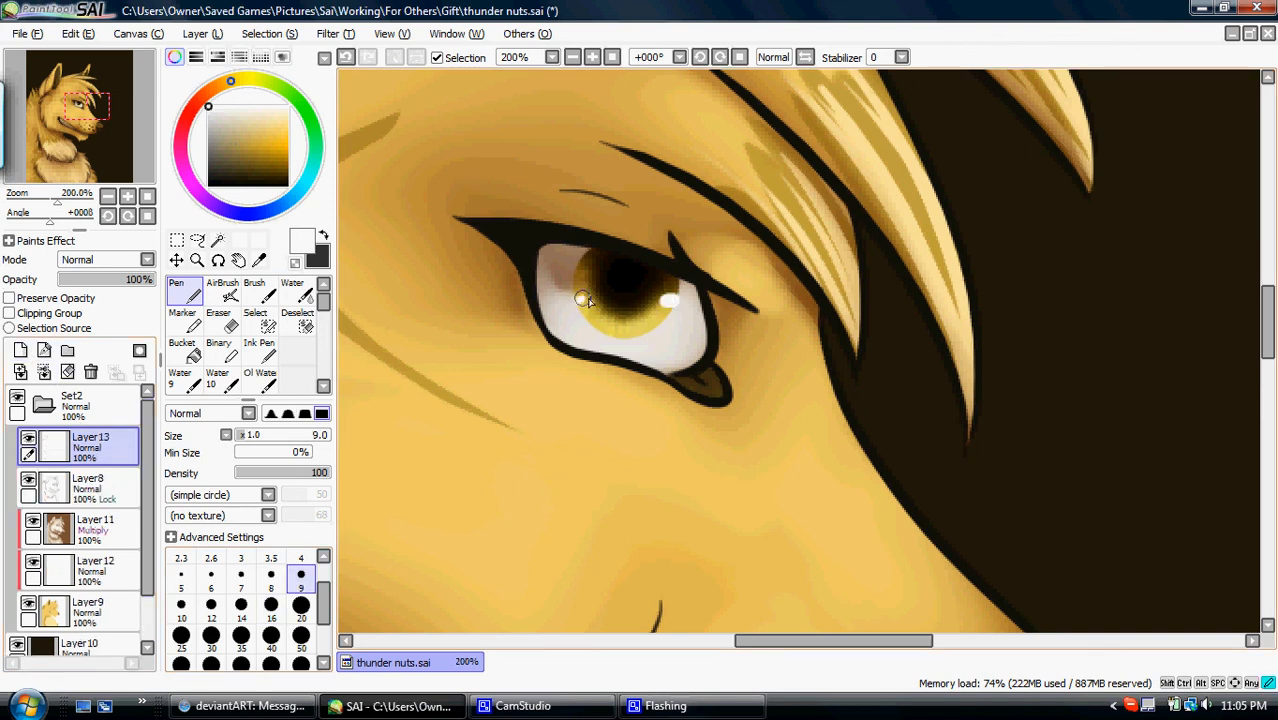
- Add a layer clipped to the line art and fill it with dark olive brown to tint the lines
click(80, 488)
click(20, 350)
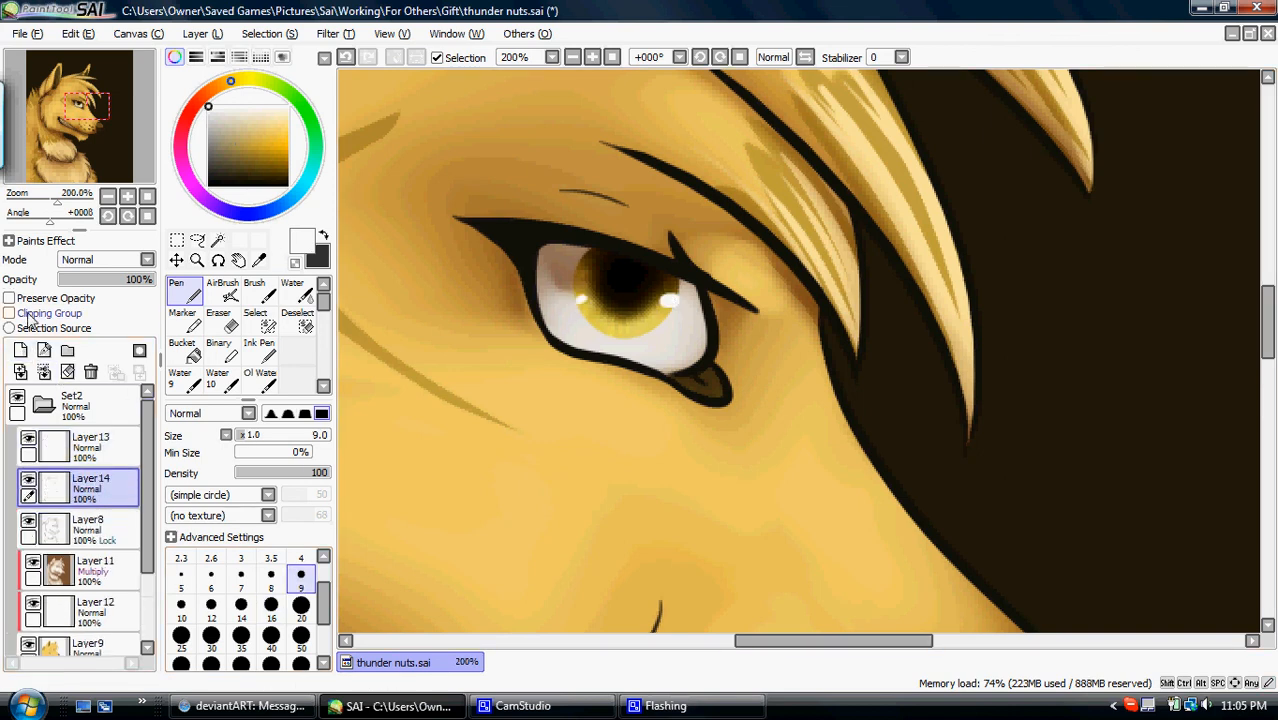
click(9, 313)
click(128, 197)
click(147, 197)
click(189, 352)
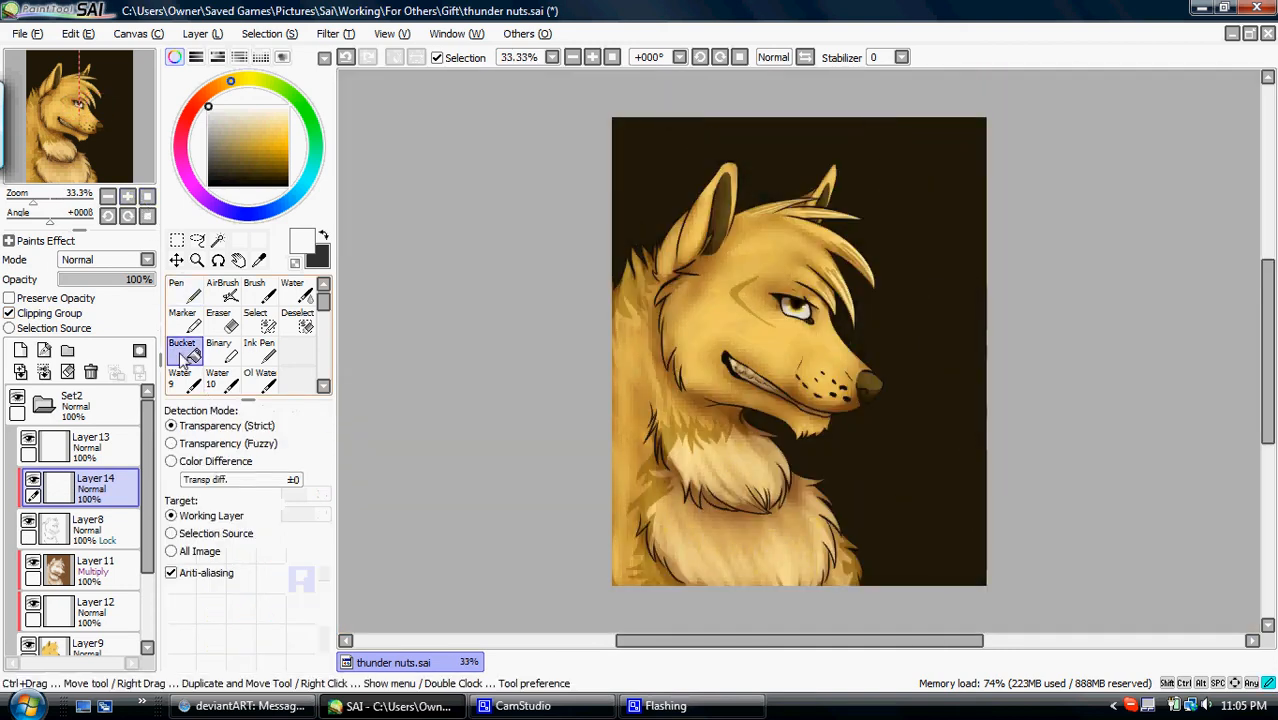
click(229, 162)
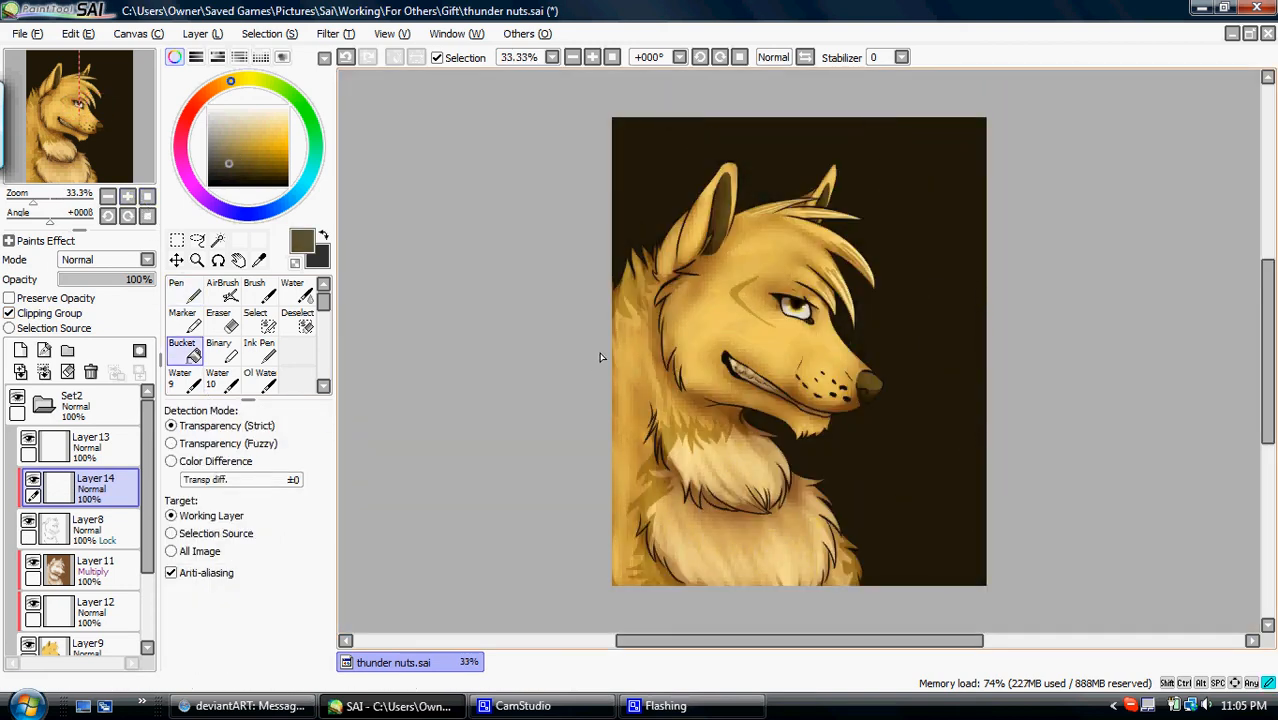
click(633, 410)
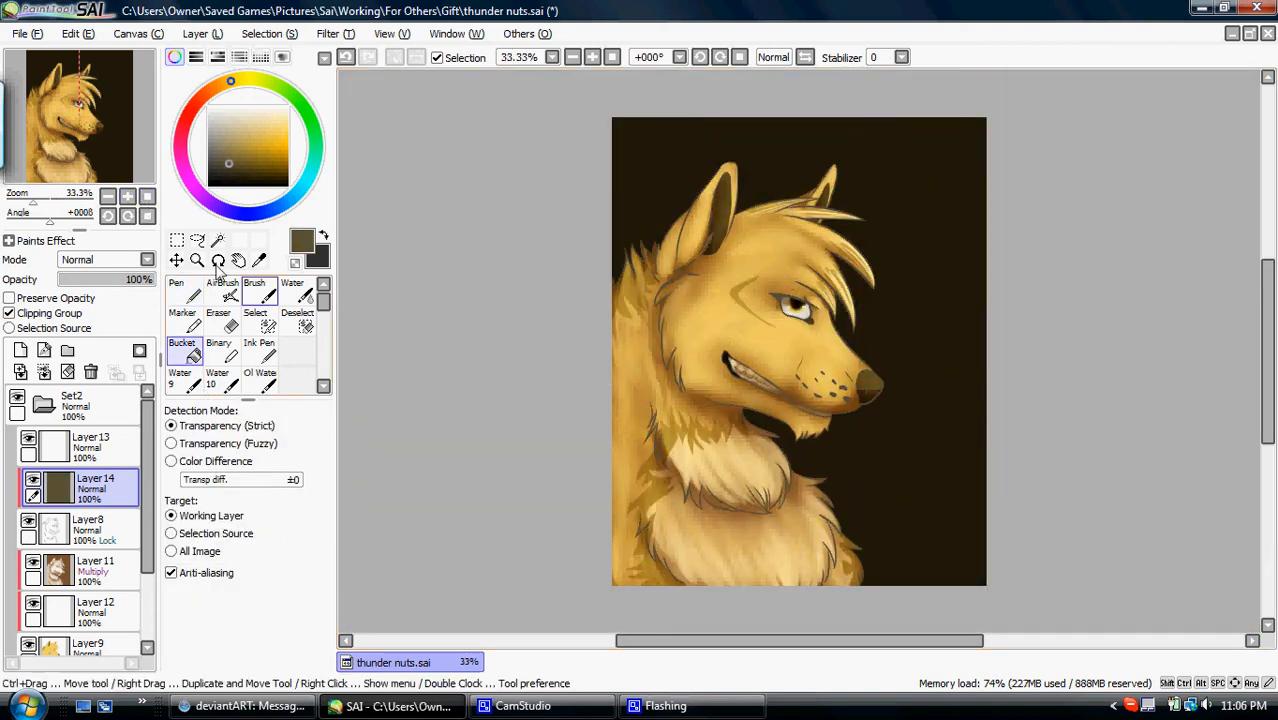
- Refill the line tint layer with golden brown at 26% opacity and merge it down into the line art
drag(143, 283, 101, 280)
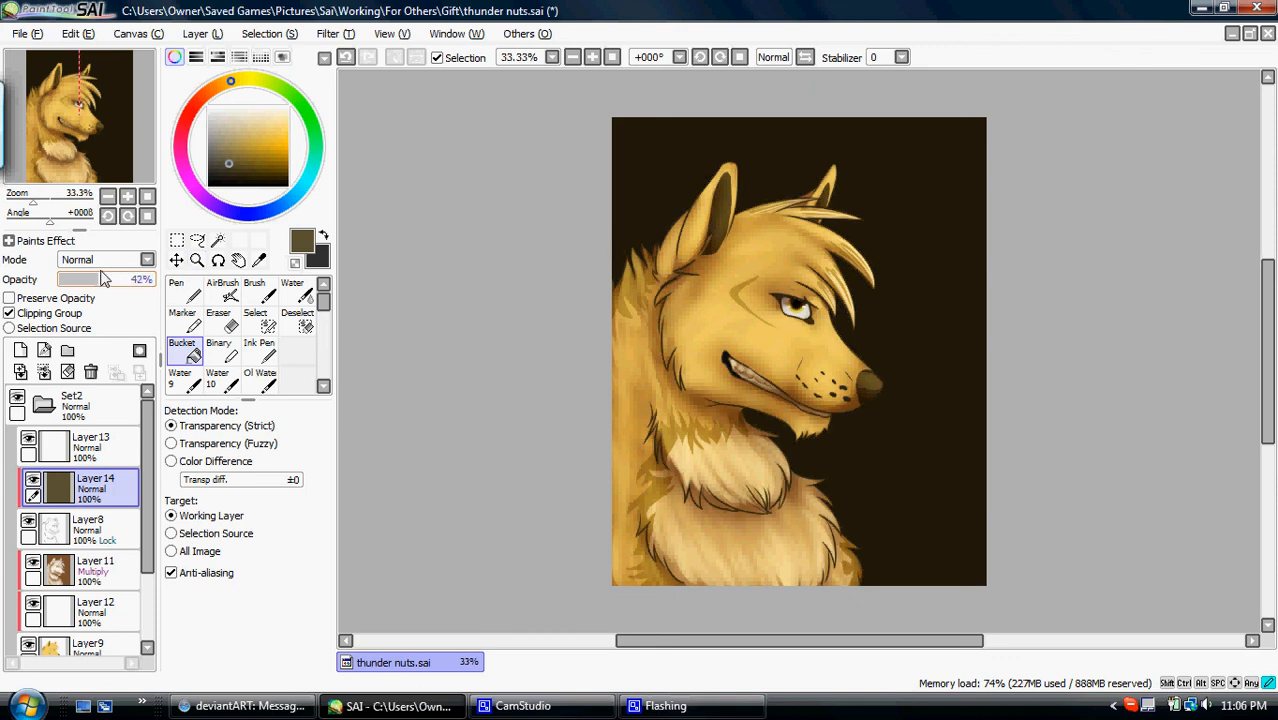
click(664, 419)
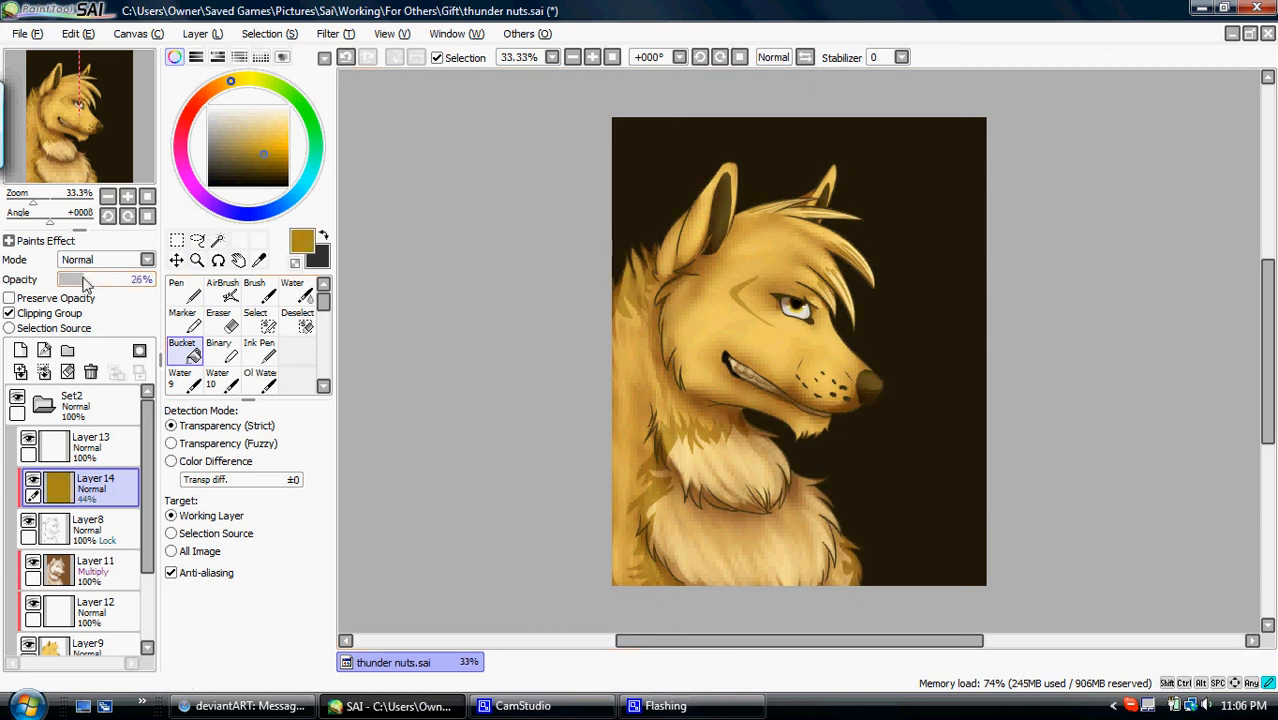
click(45, 372)
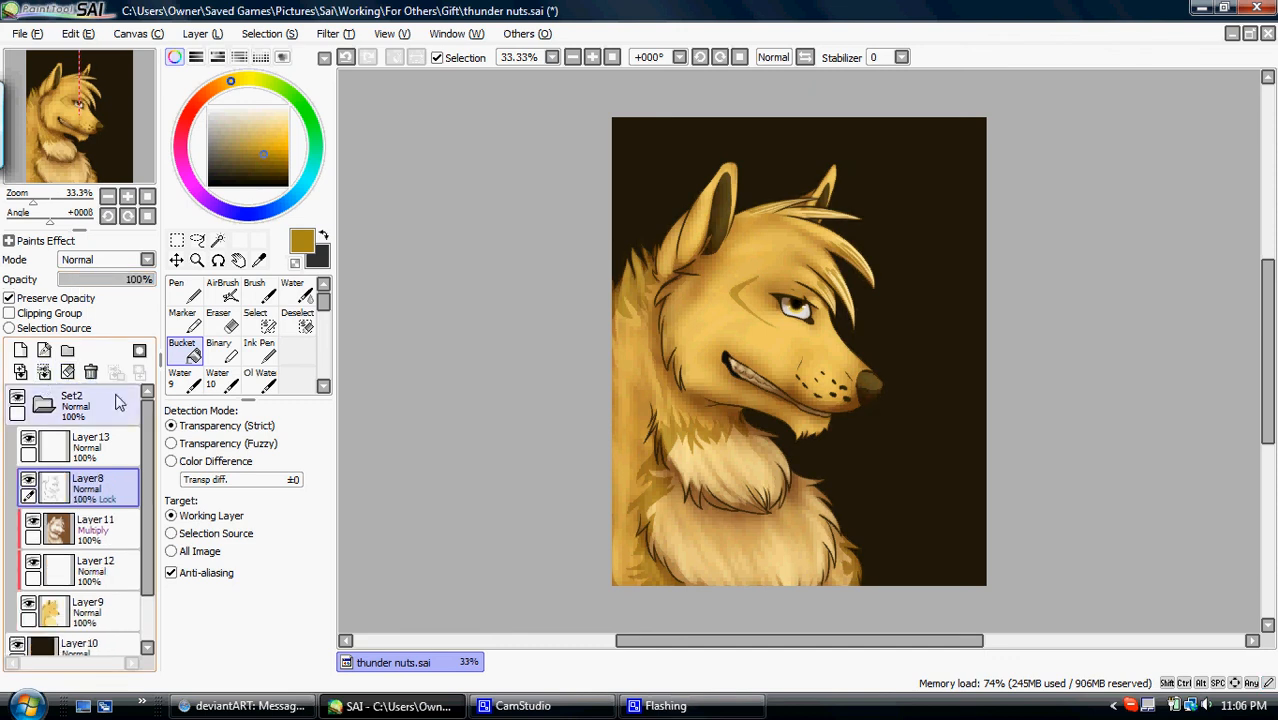
- Delete the eye highlight layer and move Layer12 above the Multiply shading layer
click(70, 570)
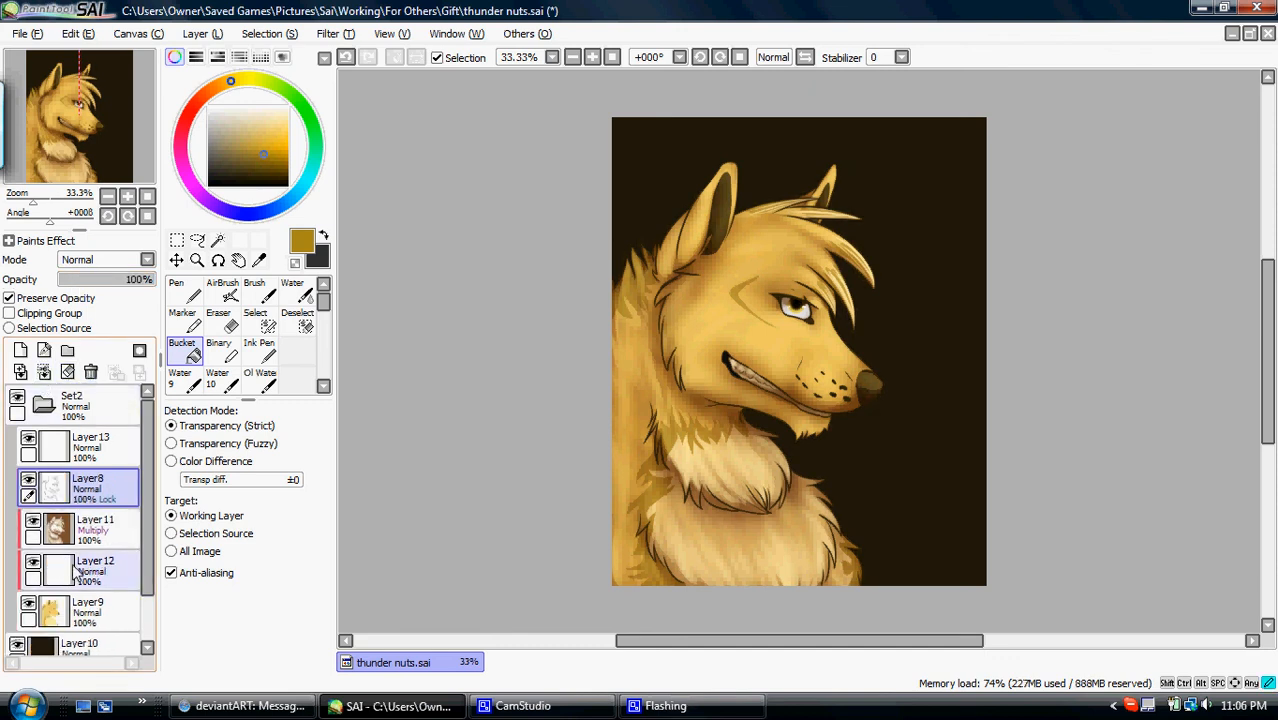
click(90, 445)
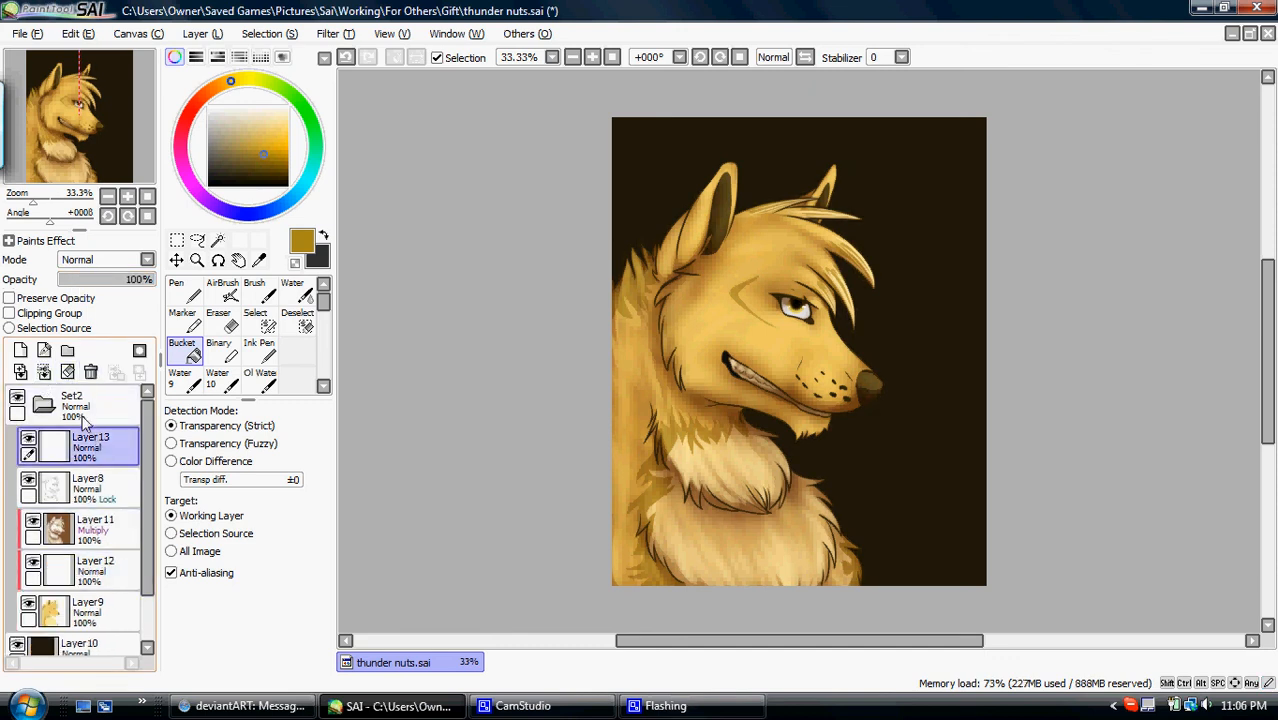
click(90, 372)
drag(103, 526, 133, 478)
click(108, 444)
- Try a yellow AirBrush stroke at size 350 across the neck on Layer12, and discard it with its layer
click(222, 290)
click(301, 645)
drag(680, 452, 740, 440)
click(67, 370)
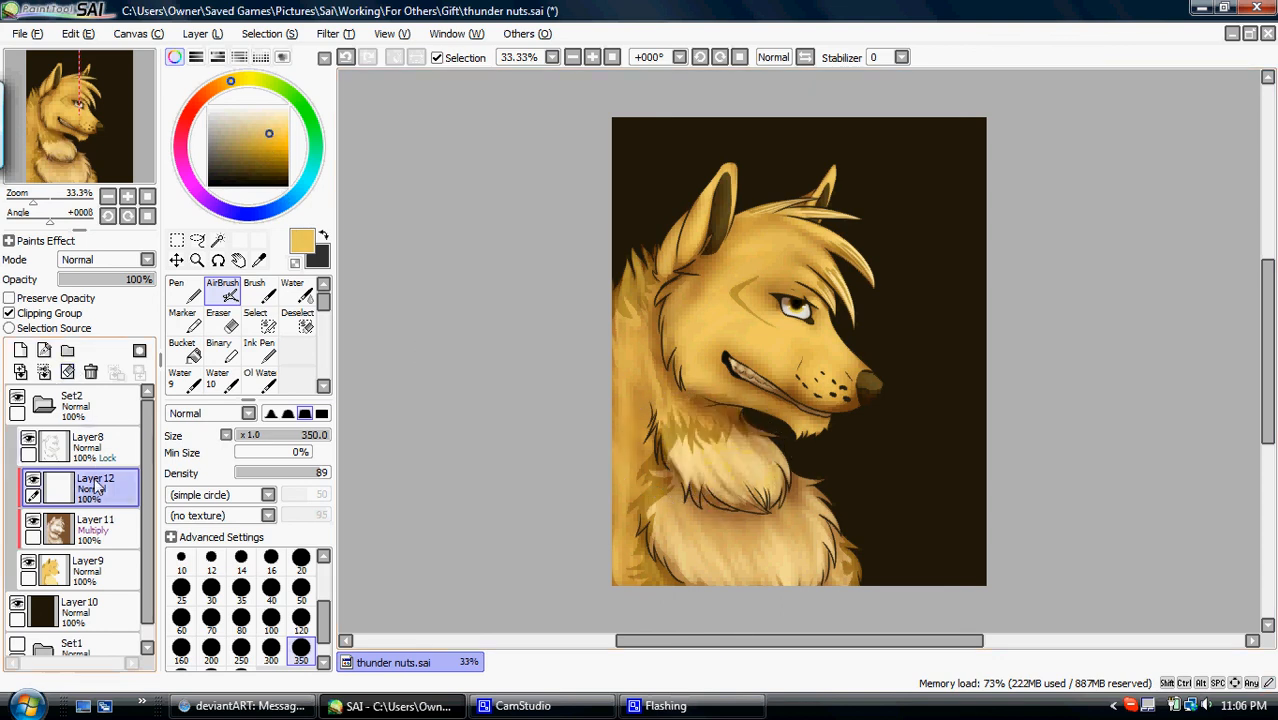
click(88, 375)
- Airbrush a yellow glow over the face at size 350 on a new layer above the line art, blended as Screen
click(101, 447)
click(21, 351)
mouse_move(819, 396)
mouse_down()
mouse_move(841, 355)
mouse_move(813, 349)
mouse_move(767, 200)
mouse_move(815, 180)
mouse_move(799, 376)
mouse_move(745, 423)
mouse_move(740, 451)
mouse_move(777, 464)
mouse_move(807, 536)
mouse_move(845, 560)
mouse_up()
click(345, 58)
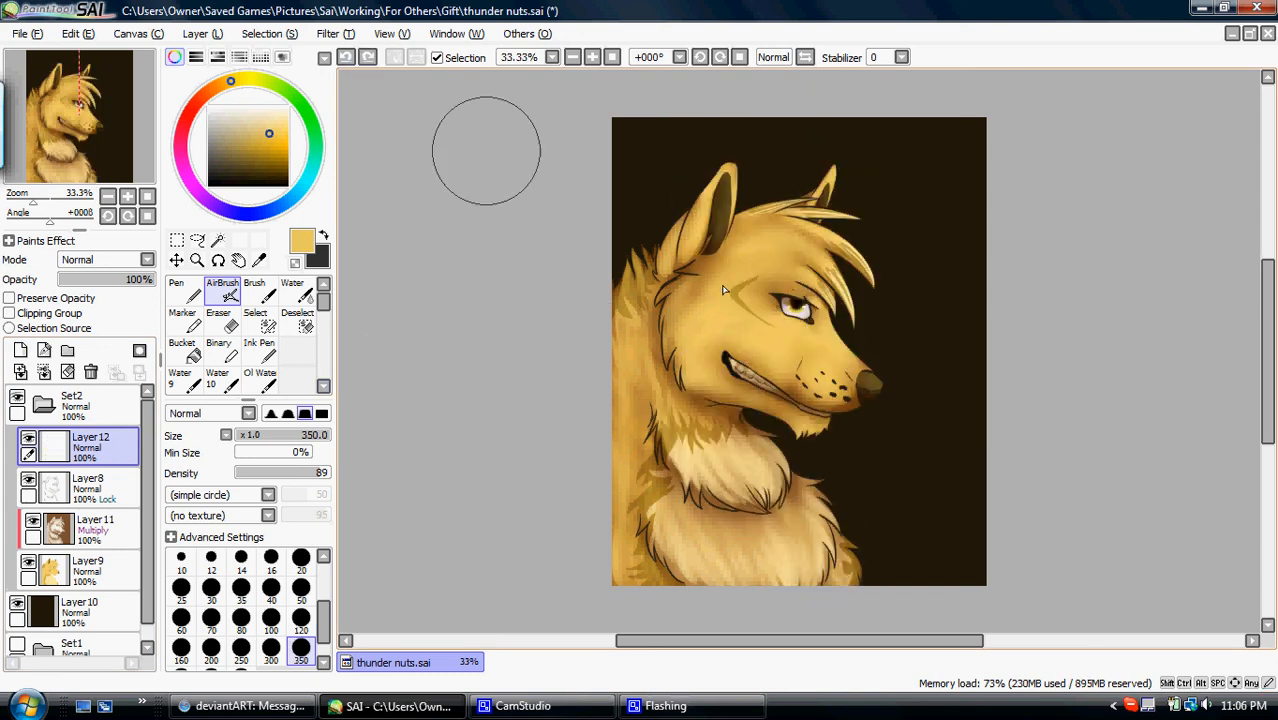
mouse_move(760, 315)
mouse_down()
mouse_move(785, 305)
mouse_move(822, 316)
mouse_move(819, 285)
mouse_move(765, 234)
mouse_move(765, 314)
mouse_move(790, 375)
mouse_up()
click(88, 260)
click(80, 307)
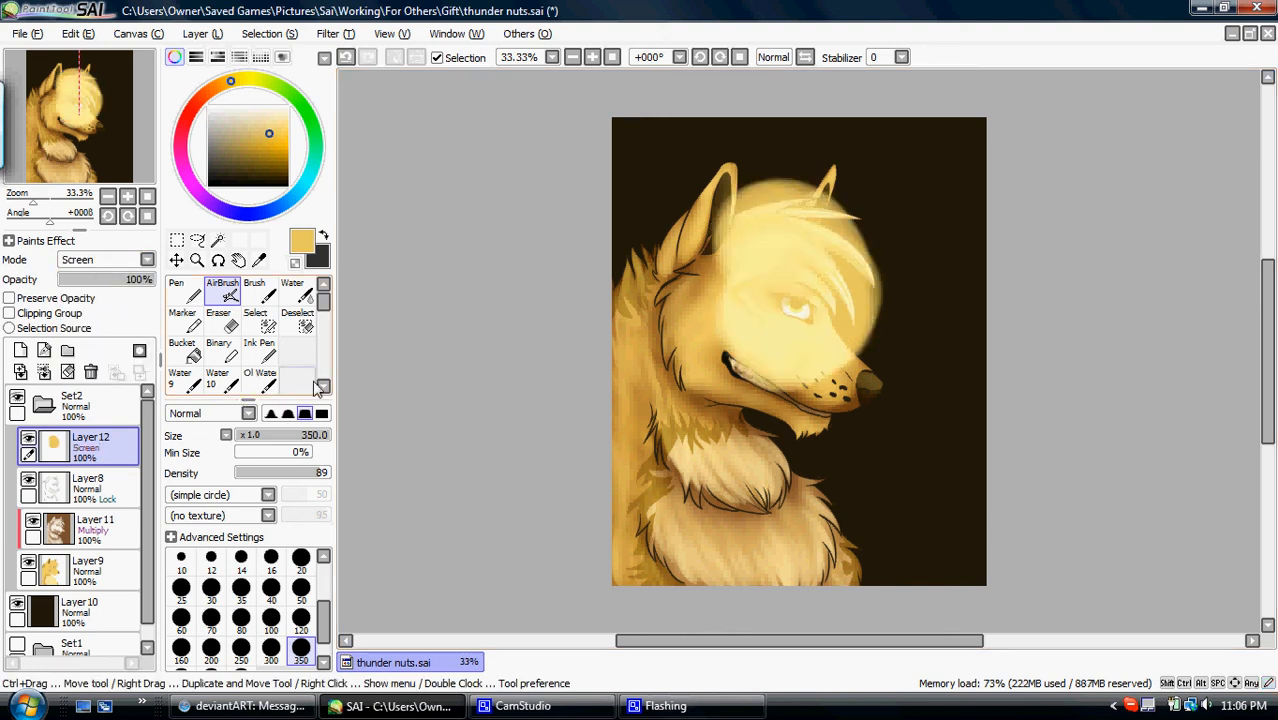
- Soften the glow around the head with the Blur tool at size 500 and set its layer's opacity to 76%
scroll(305, 390, down, 1)
click(297, 380)
click(323, 663)
click(240, 663)
mouse_move(805, 353)
mouse_down()
mouse_move(850, 305)
mouse_move(716, 260)
mouse_up()
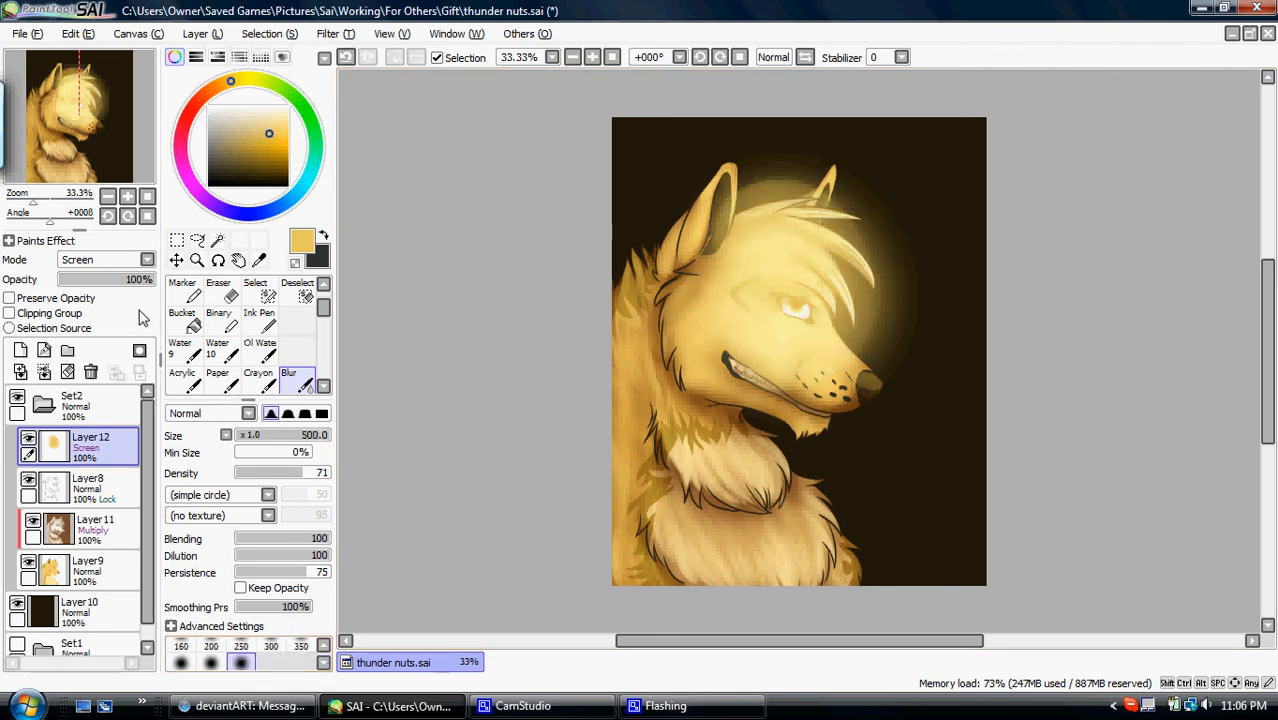
drag(127, 281, 132, 282)
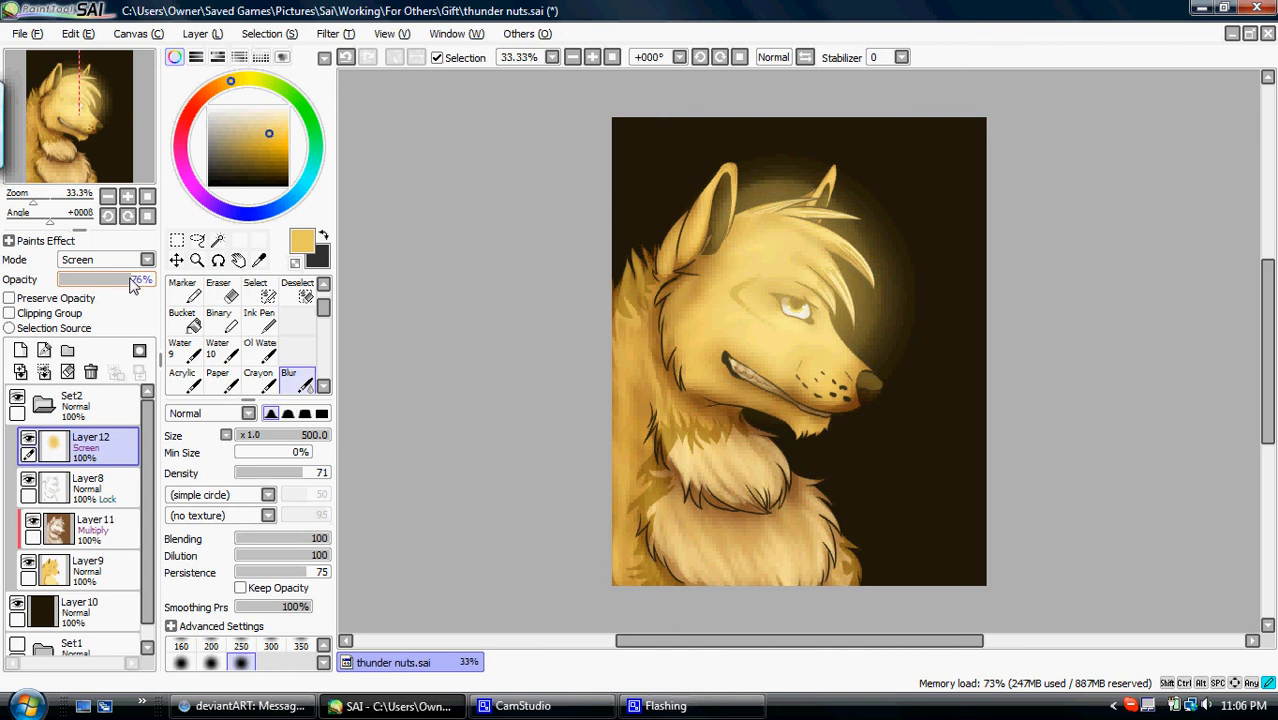
- Add a layer between the line art and the glow, fill it with near-black, and set its blend mode to Multiply
click(88, 477)
click(20, 350)
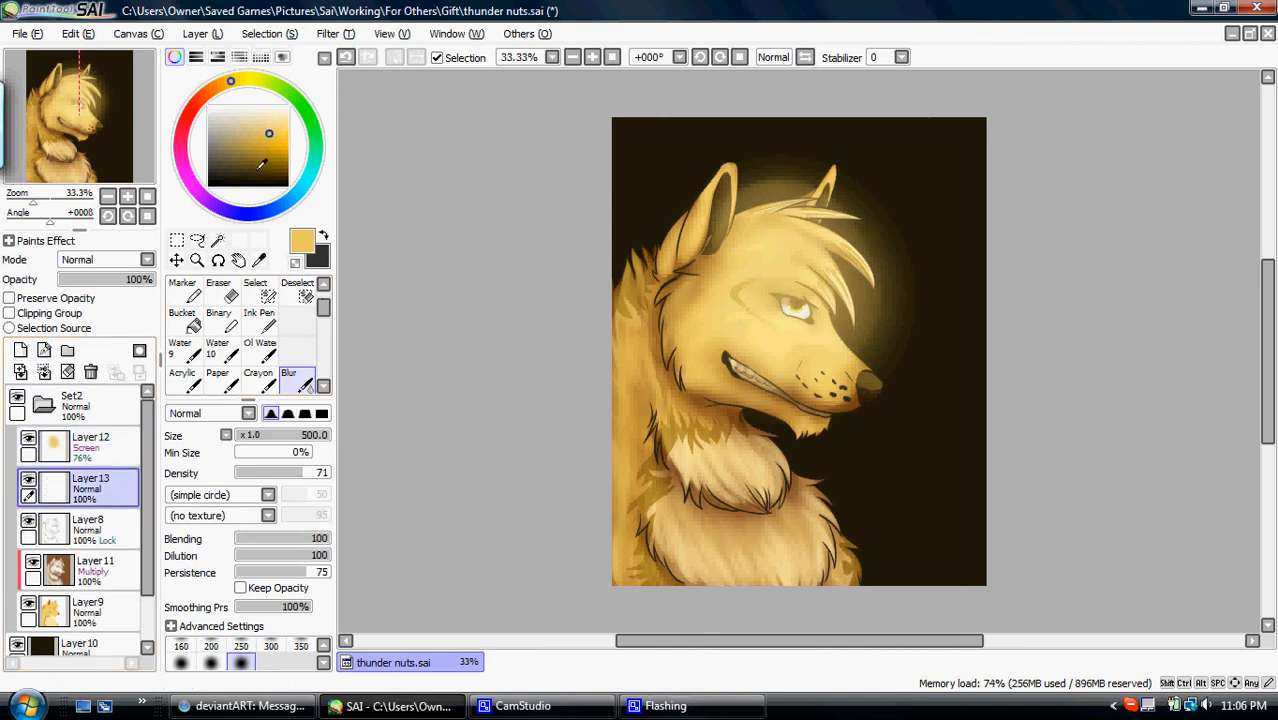
click(187, 348)
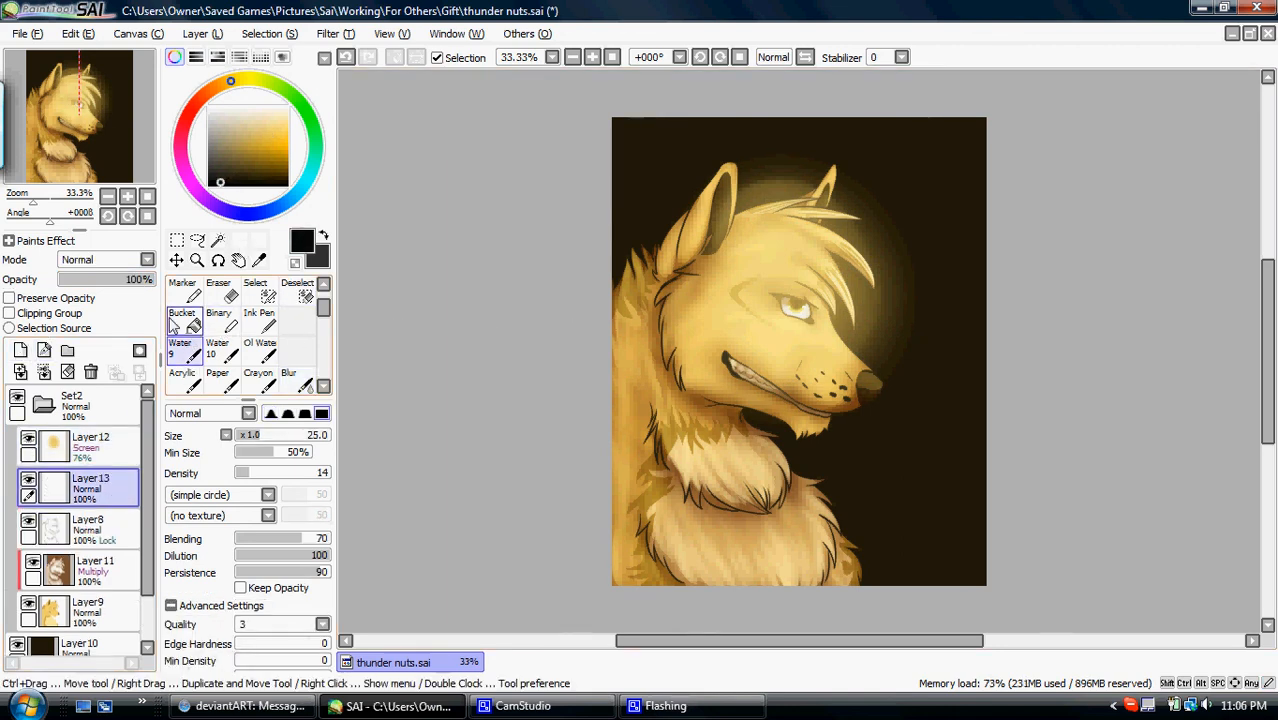
click(187, 322)
click(725, 310)
click(105, 259)
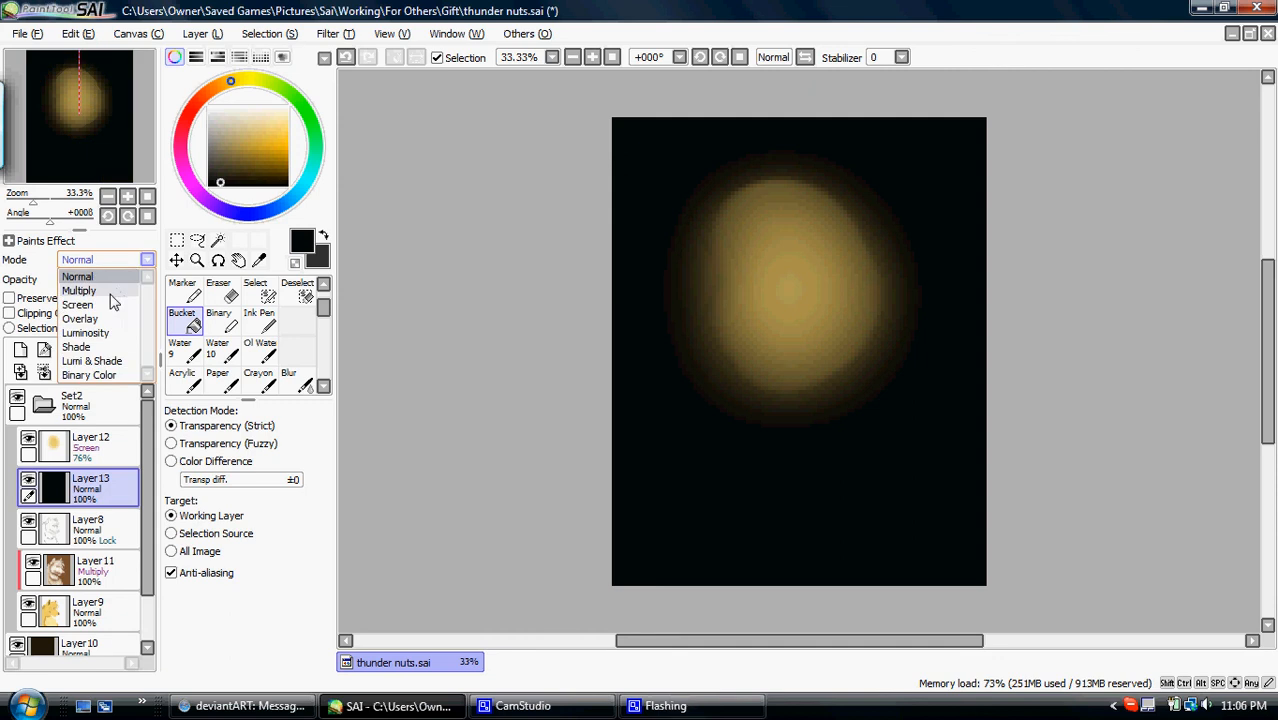
click(85, 277)
- Erase the dark Multiply layer over the wolf's head and body with the soft-edged Eraser at size 500
click(224, 292)
click(270, 413)
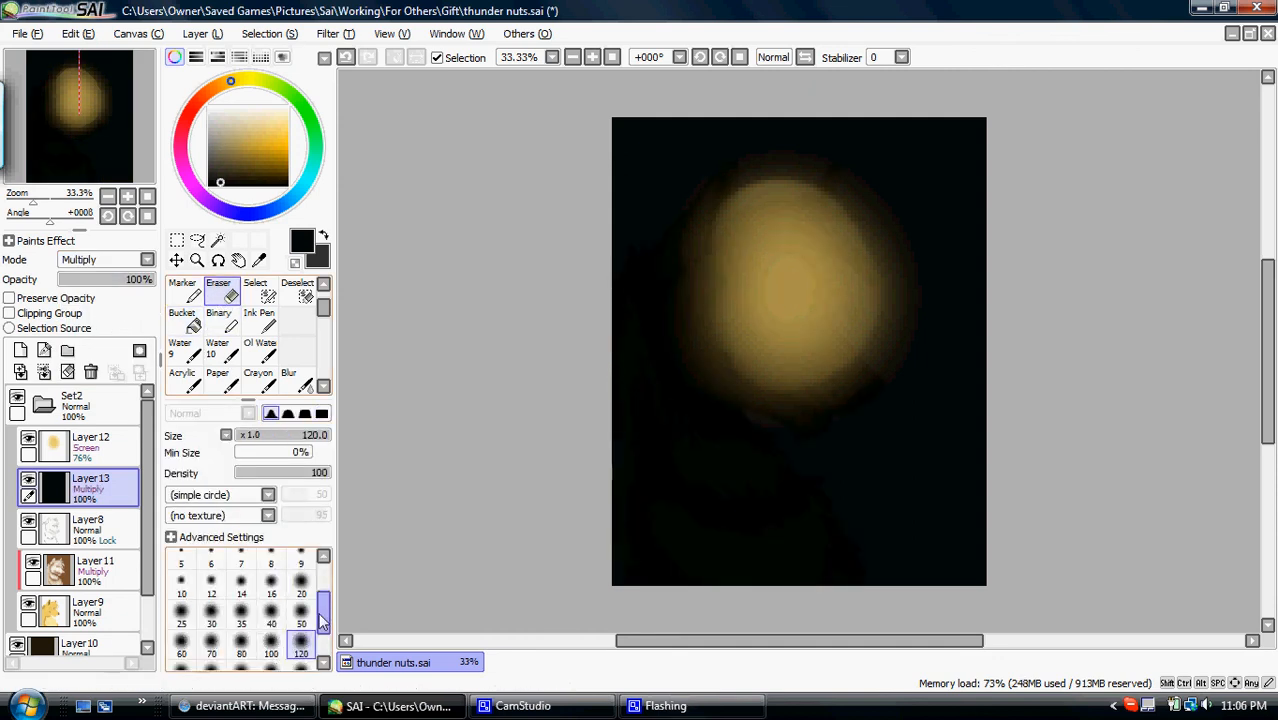
scroll(290, 665, down, 2)
click(241, 655)
mouse_move(704, 445)
mouse_down()
mouse_move(641, 376)
mouse_move(868, 358)
mouse_move(759, 512)
mouse_move(767, 217)
mouse_move(870, 474)
mouse_move(763, 490)
mouse_move(660, 550)
mouse_up()
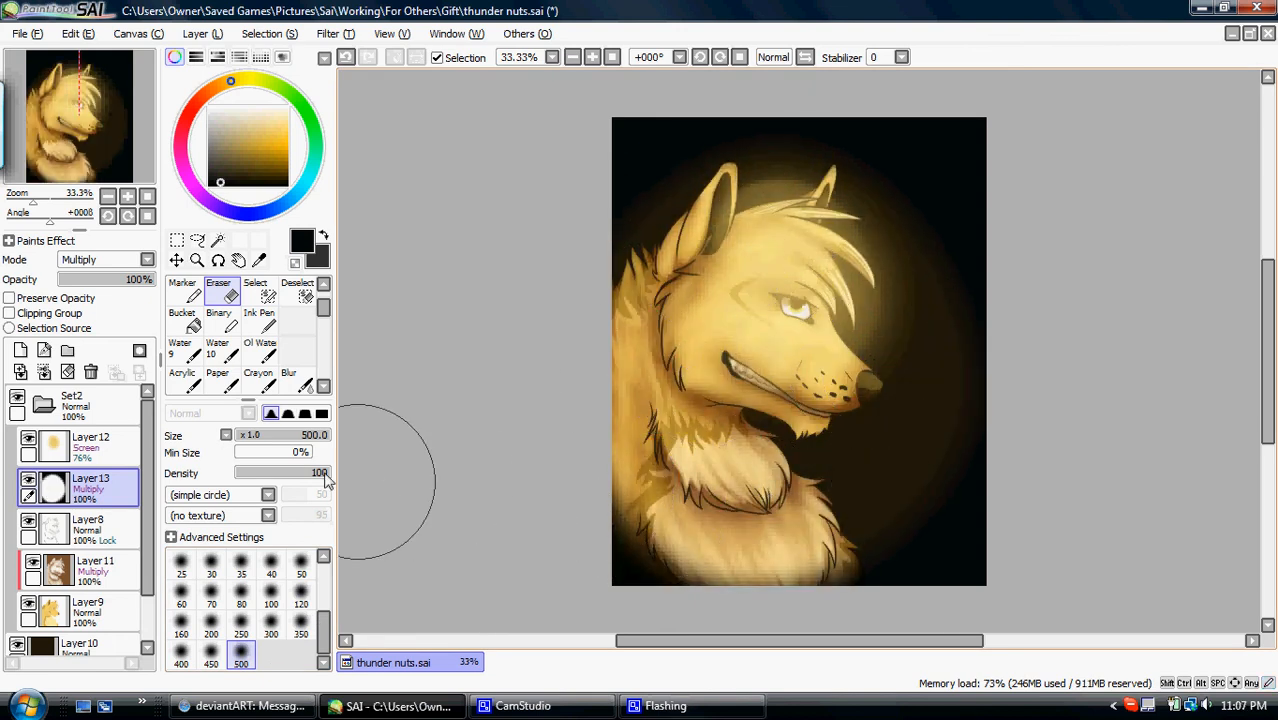
- Move the yellow Screen glow on Layer12 slightly down and to the left
click(90, 443)
click(176, 260)
drag(622, 276, 603, 307)
- Add a layer above the Layer11 shading, clip it to the base colours, and set its blend mode to Multiply
click(110, 566)
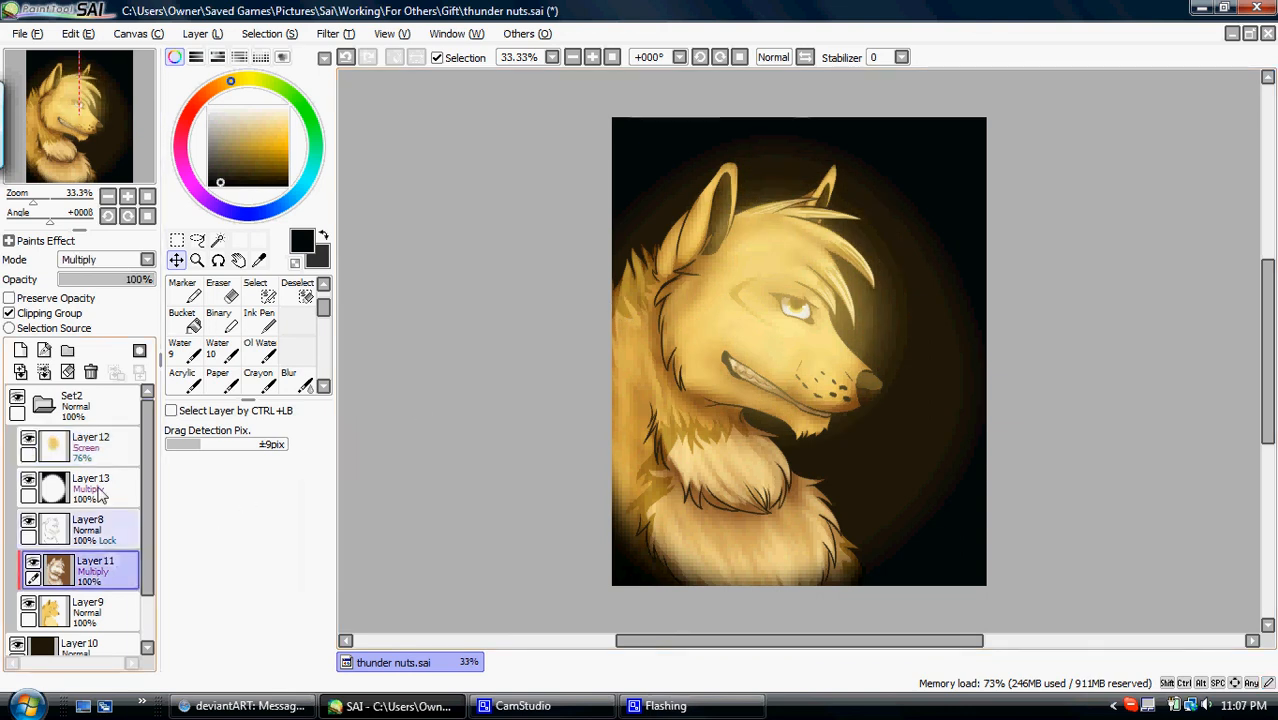
click(20, 350)
click(9, 313)
click(100, 260)
click(95, 276)
- Airbrush dark brown shadows at size 350 along the neck, cheek edge and chest fur on the new clipped layer
click(323, 284)
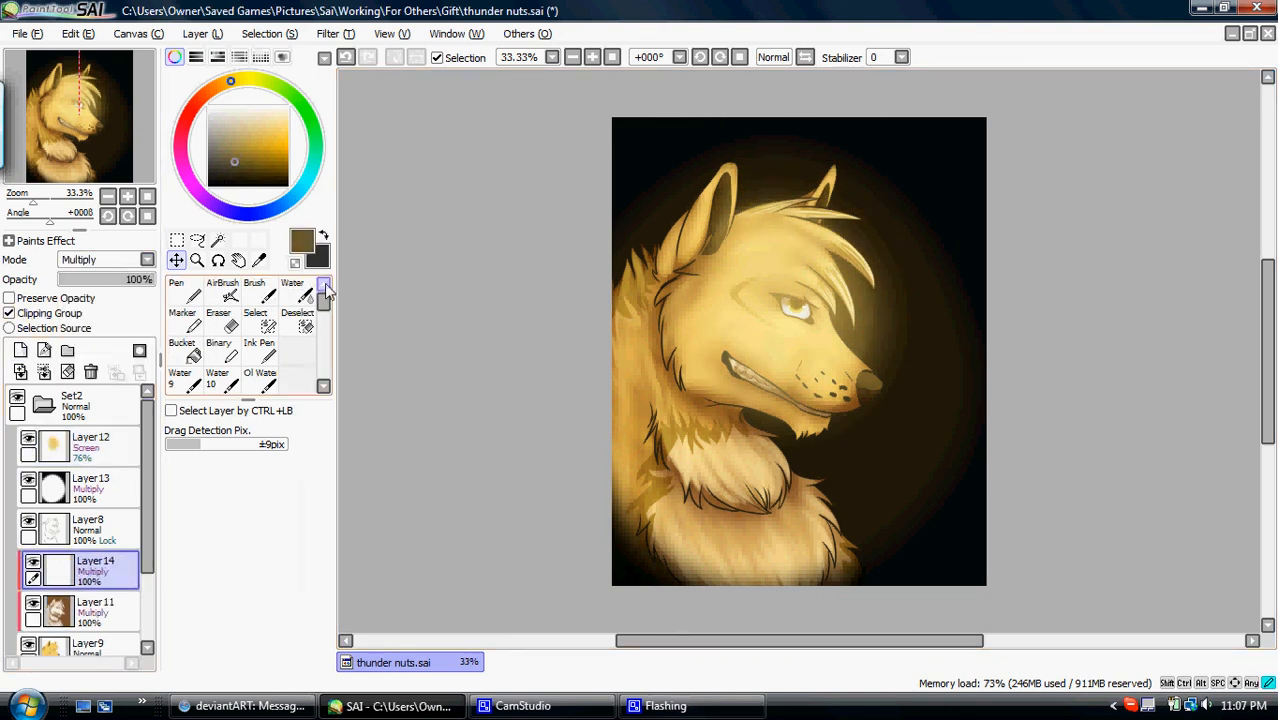
click(222, 290)
mouse_move(648, 455)
mouse_down()
mouse_move(713, 499)
mouse_move(770, 500)
mouse_move(765, 605)
mouse_move(750, 590)
mouse_up()
mouse_move(601, 374)
mouse_down()
mouse_move(666, 312)
mouse_move(686, 342)
mouse_move(675, 216)
mouse_move(741, 163)
mouse_move(815, 160)
mouse_move(830, 175)
mouse_move(800, 280)
mouse_move(762, 266)
mouse_up()
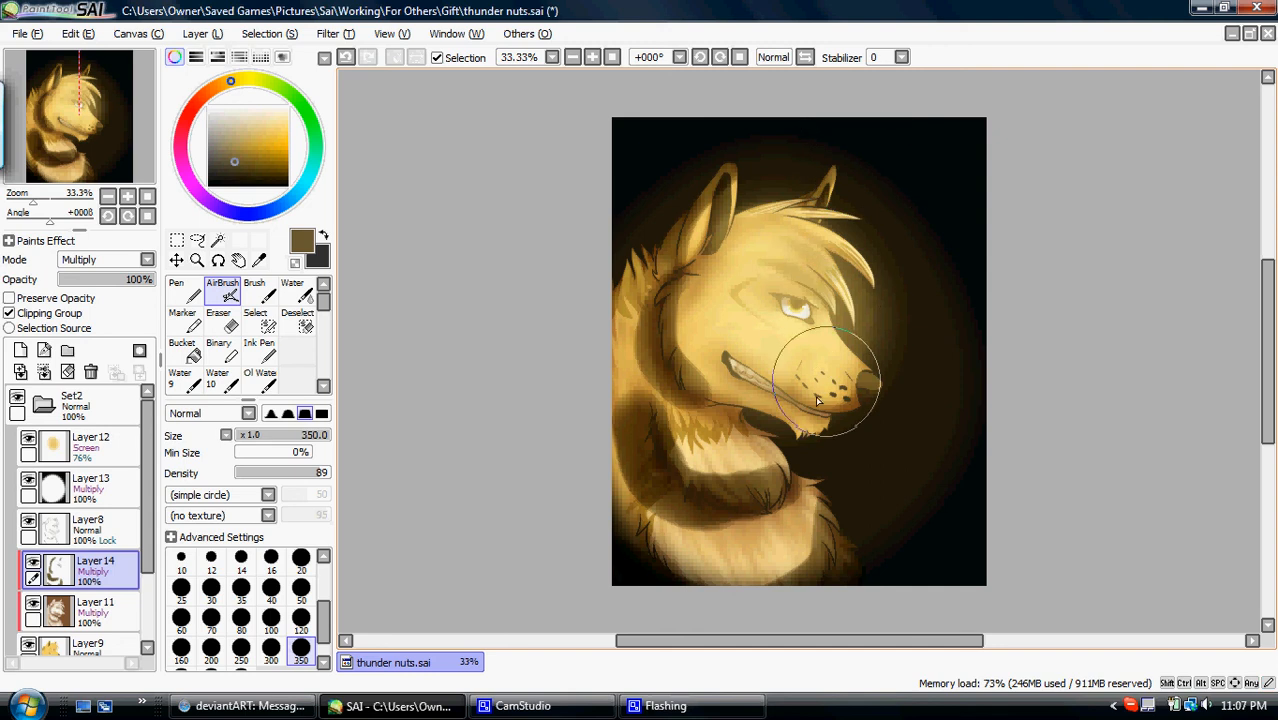
- Soften the brown shadows on the neck and chest with the Blur tool, undoing the first size 500 stroke
click(323, 386)
click(298, 381)
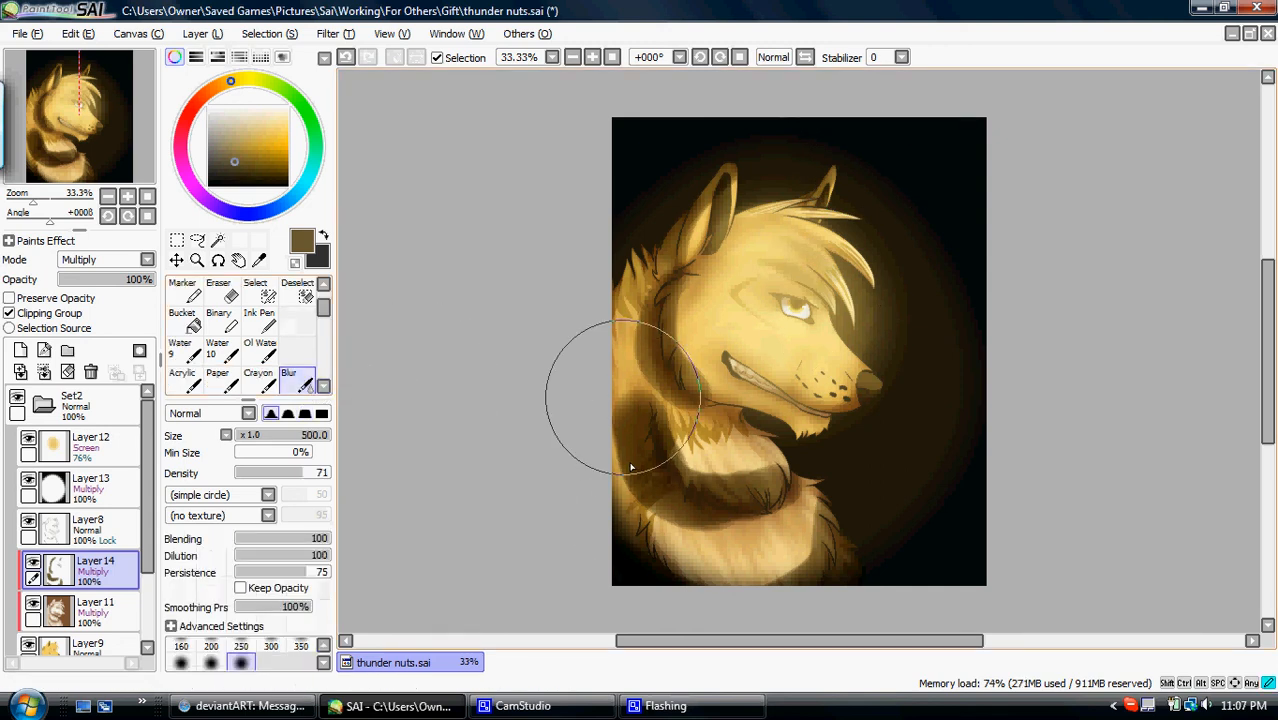
mouse_move(650, 523)
mouse_down()
mouse_move(727, 456)
mouse_move(614, 423)
mouse_move(738, 478)
mouse_up()
click(346, 58)
click(323, 646)
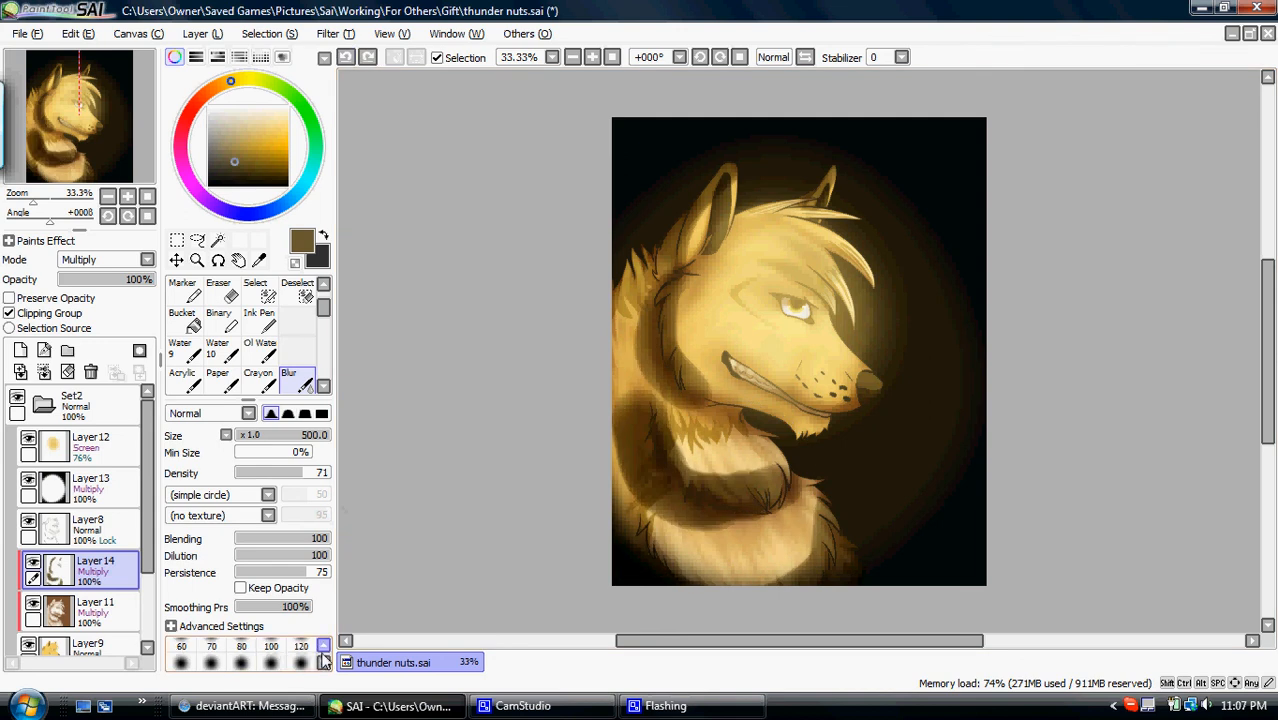
drag(634, 486, 615, 419)
mouse_move(672, 513)
mouse_down()
mouse_move(670, 458)
mouse_move(690, 461)
mouse_up()
click(299, 666)
mouse_move(635, 493)
mouse_down()
mouse_move(675, 505)
mouse_move(617, 378)
mouse_move(641, 315)
mouse_move(692, 373)
mouse_move(721, 186)
mouse_move(650, 505)
mouse_move(738, 521)
mouse_move(778, 508)
mouse_move(711, 512)
mouse_move(667, 457)
mouse_move(751, 466)
mouse_move(714, 477)
mouse_move(592, 380)
mouse_move(866, 494)
mouse_move(786, 435)
mouse_up()
- Erase excess shadow around the chest and cheek at size 500, and set the shadow layer's opacity to 74%
click(218, 290)
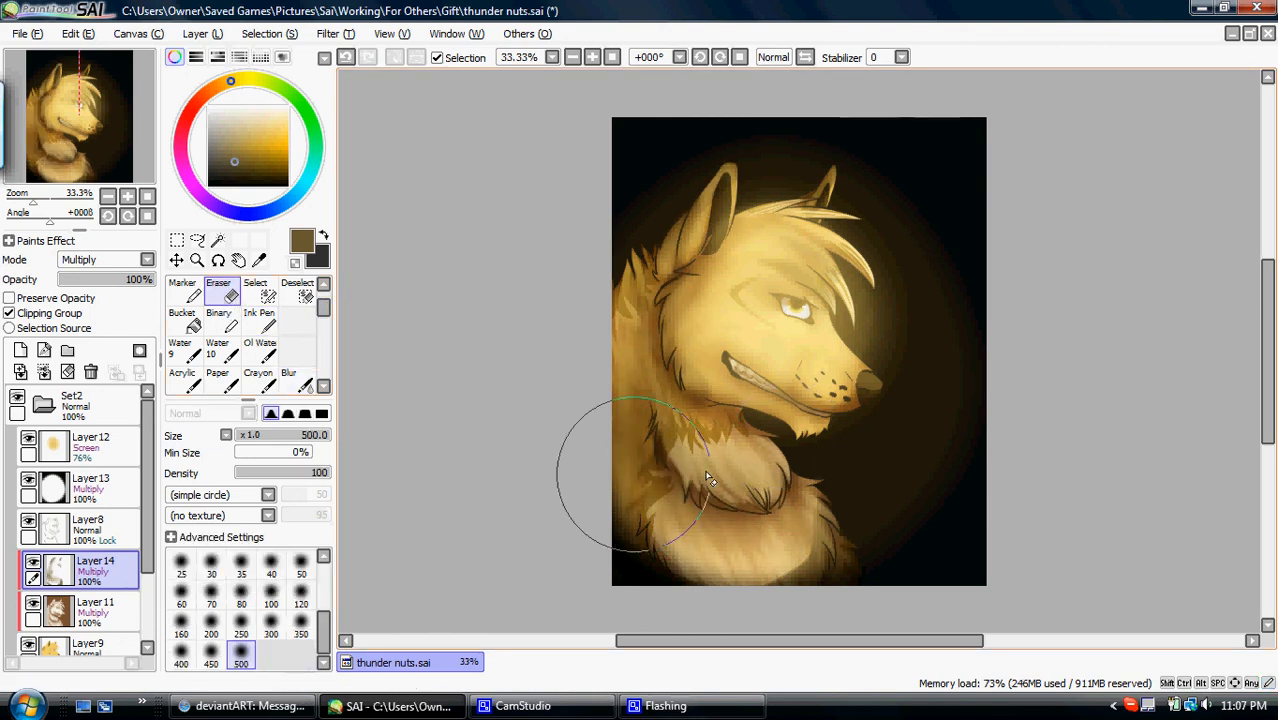
mouse_move(707, 449)
mouse_down()
mouse_move(679, 371)
mouse_move(650, 356)
mouse_move(613, 371)
mouse_move(622, 296)
mouse_move(588, 445)
mouse_move(845, 560)
mouse_move(745, 445)
mouse_move(712, 317)
mouse_move(710, 335)
mouse_up()
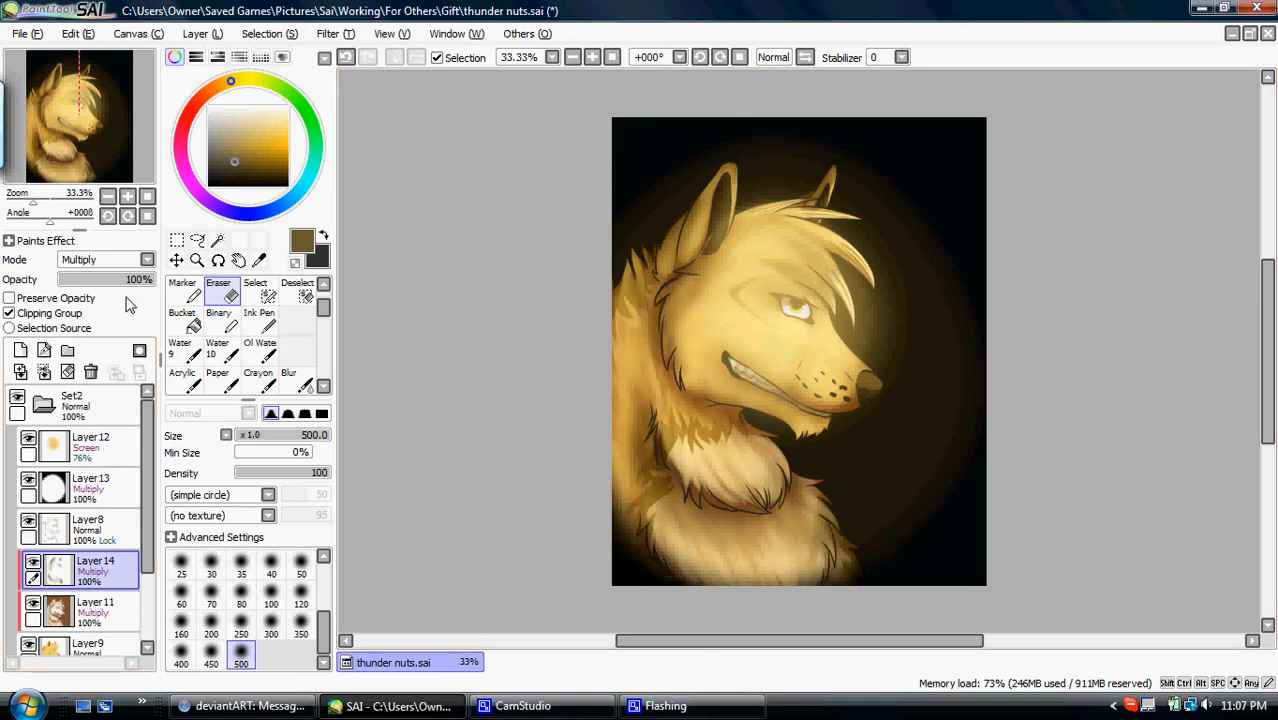
mouse_move(126, 276)
mouse_down()
mouse_move(113, 287)
mouse_move(136, 286)
mouse_up()
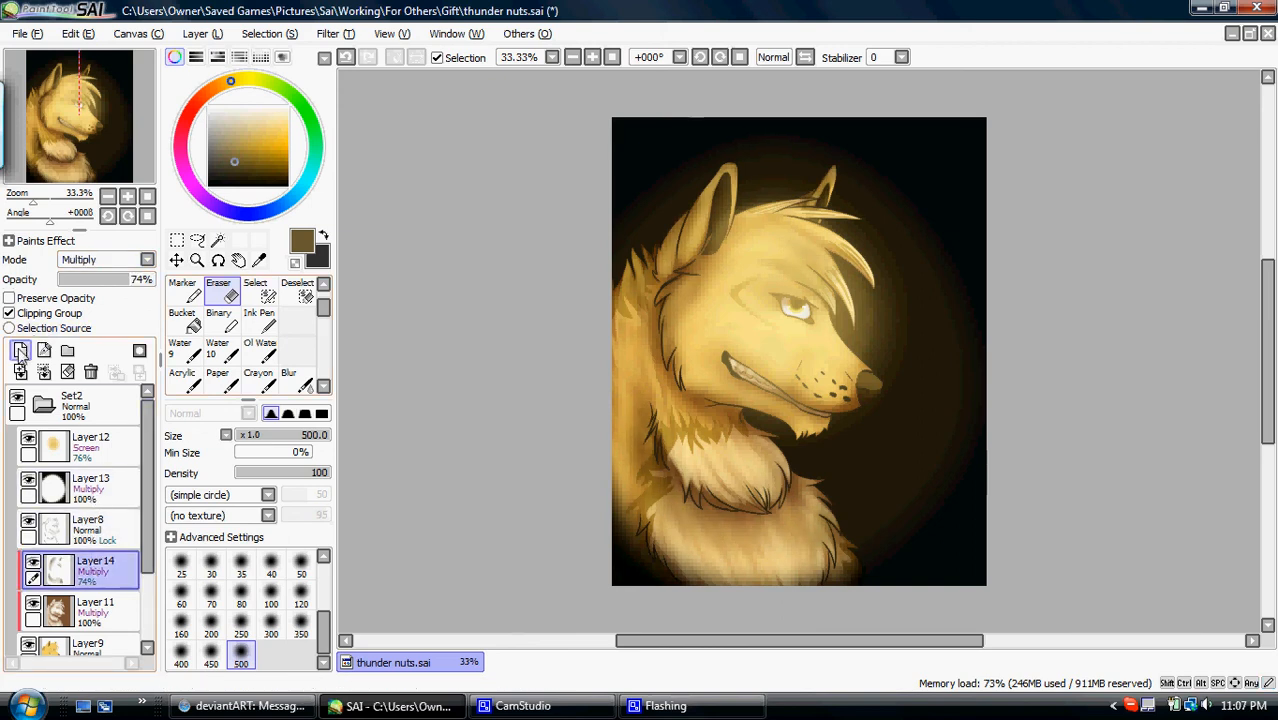
- Add two layers above the shadow layer, clip the upper one and set it to Screen, ready for pale yellow AirBrush strokes
click(21, 350)
click(21, 350)
click(244, 131)
click(323, 285)
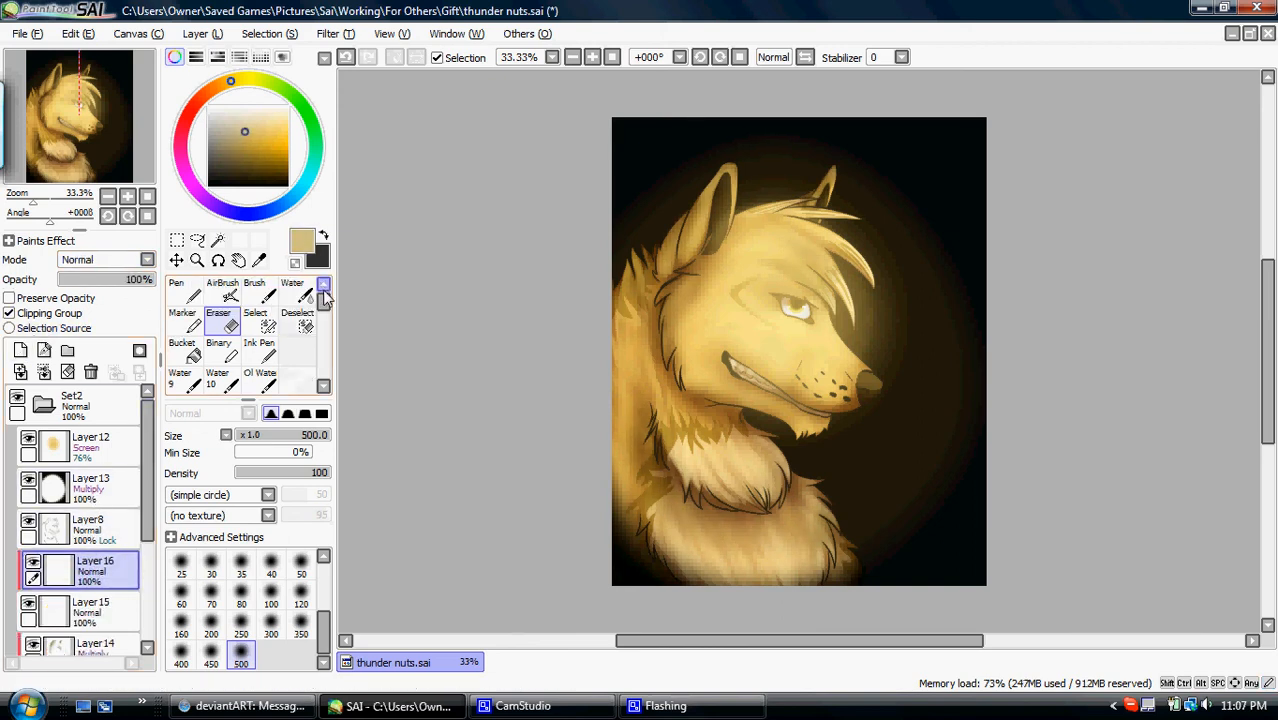
click(222, 292)
click(105, 259)
click(90, 293)
- Place the Screen layer beneath the empty Layer15 and airbrush pale yellow highlights at size 120 on the face, hair and chest fur
mouse_move(771, 348)
mouse_down()
mouse_move(766, 318)
mouse_move(722, 312)
mouse_move(699, 292)
mouse_move(680, 303)
mouse_move(718, 285)
mouse_move(684, 355)
mouse_up()
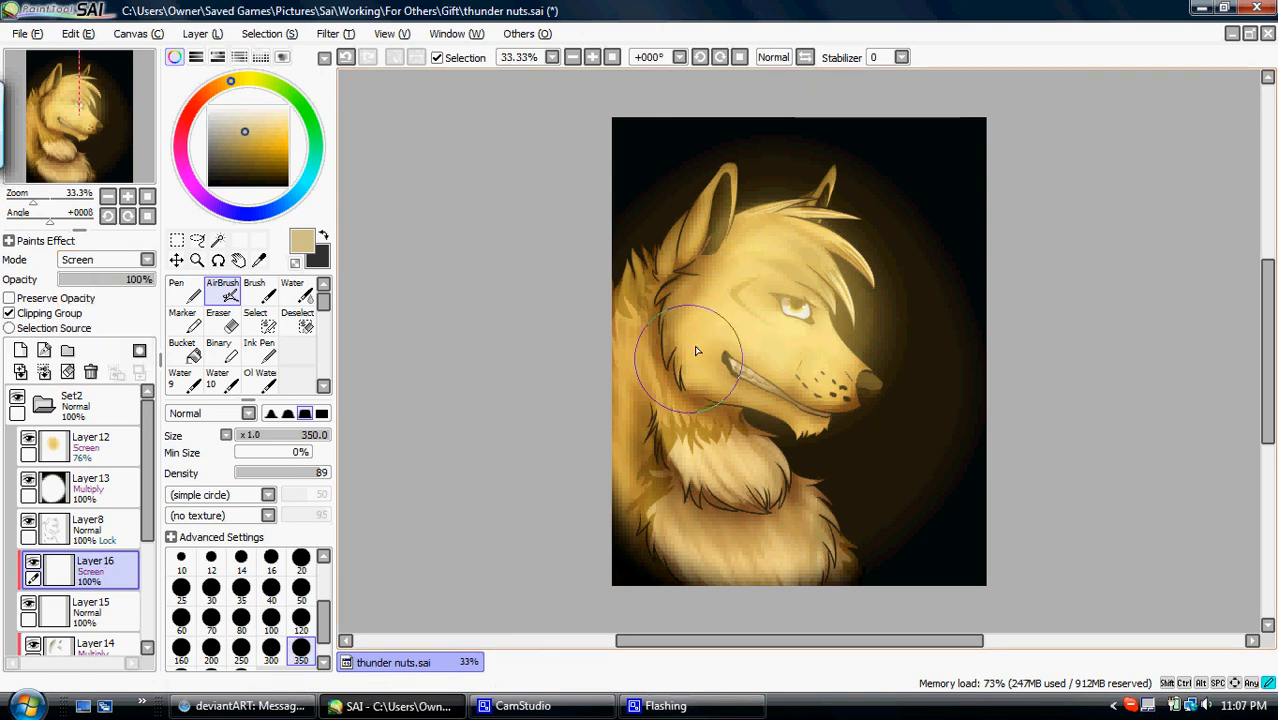
click(299, 618)
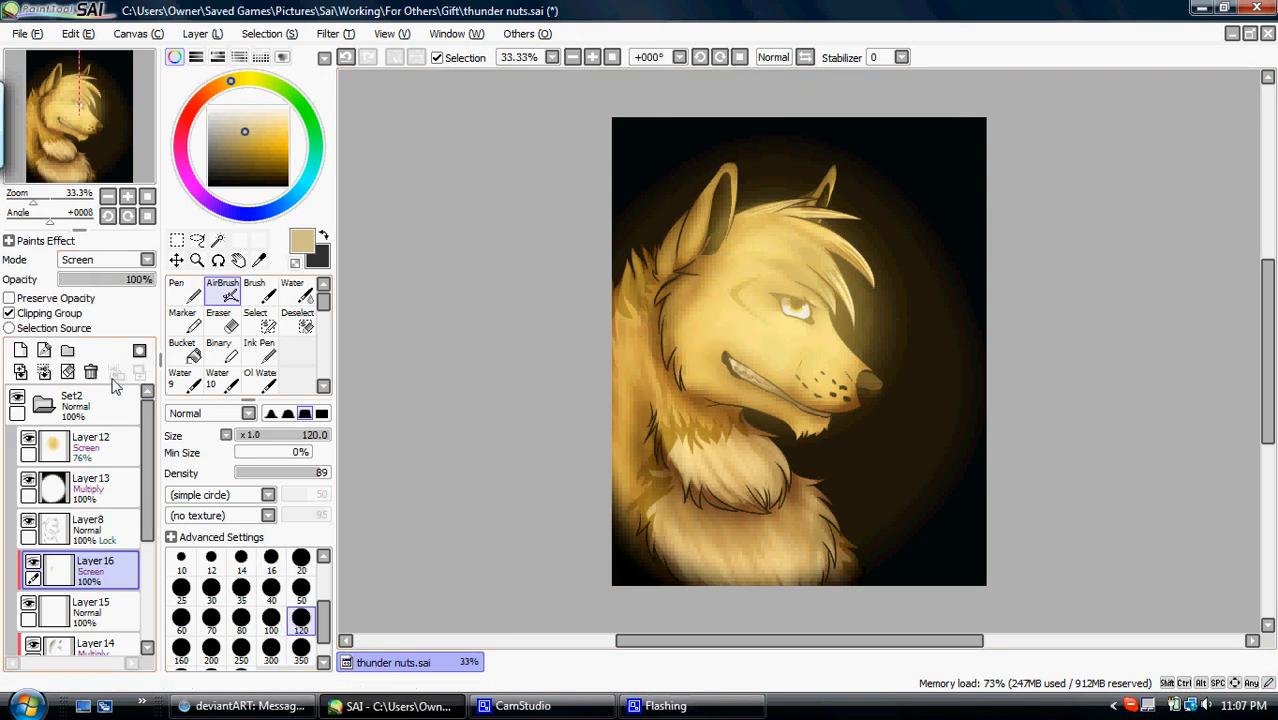
drag(101, 584, 107, 624)
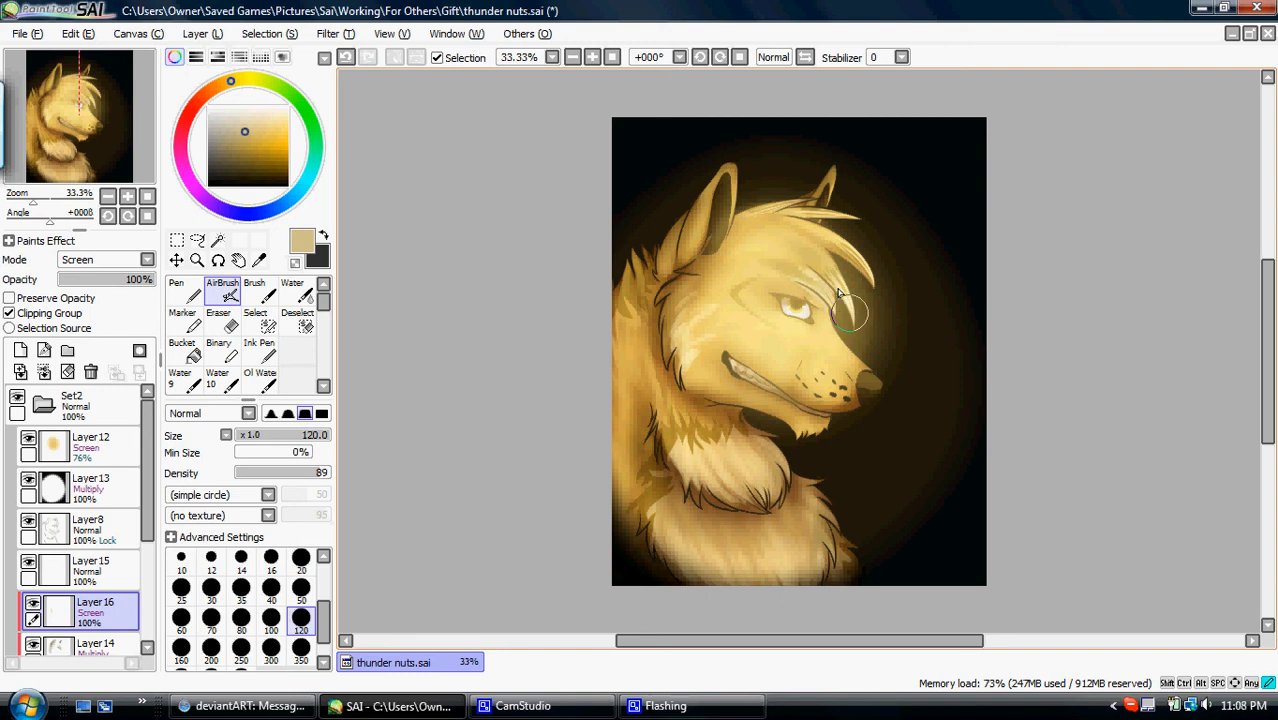
drag(881, 287, 808, 237)
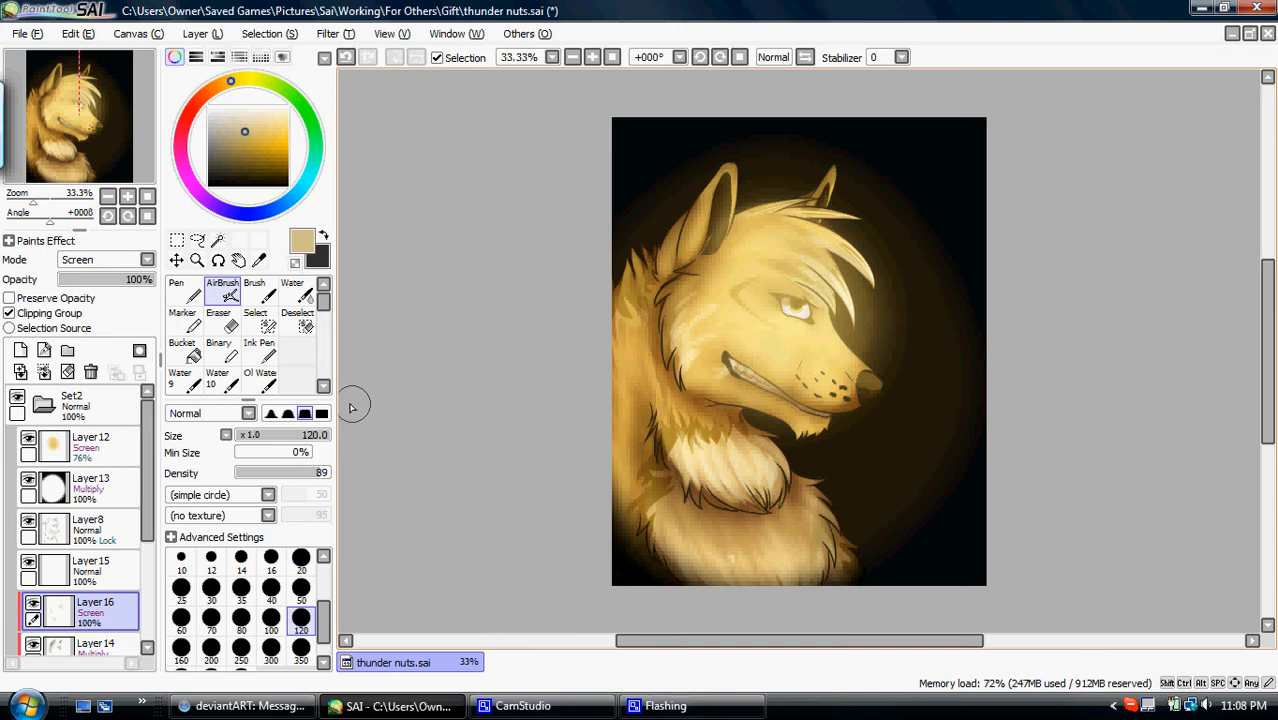
- Soften the pale yellow highlights with the Blur tool at size 100
scroll(290, 340, down, 1)
click(296, 380)
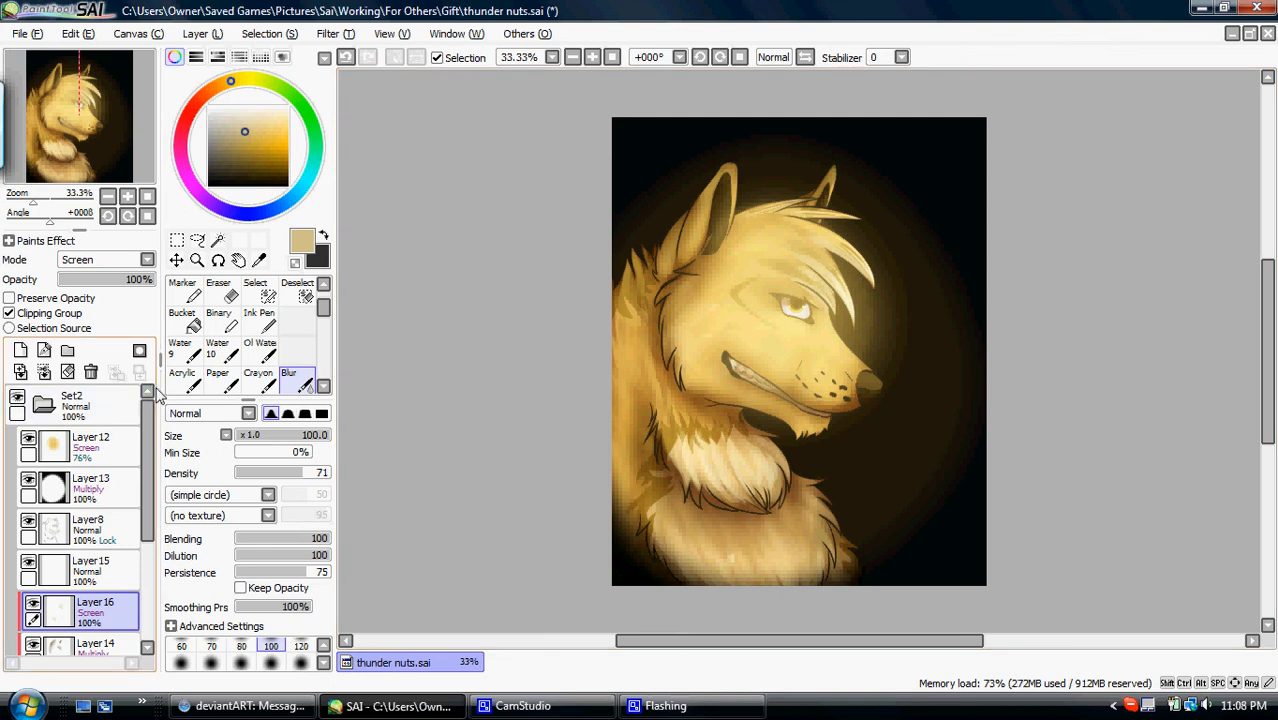
- Select the Set2 layer folder and collapse it
click(38, 405)
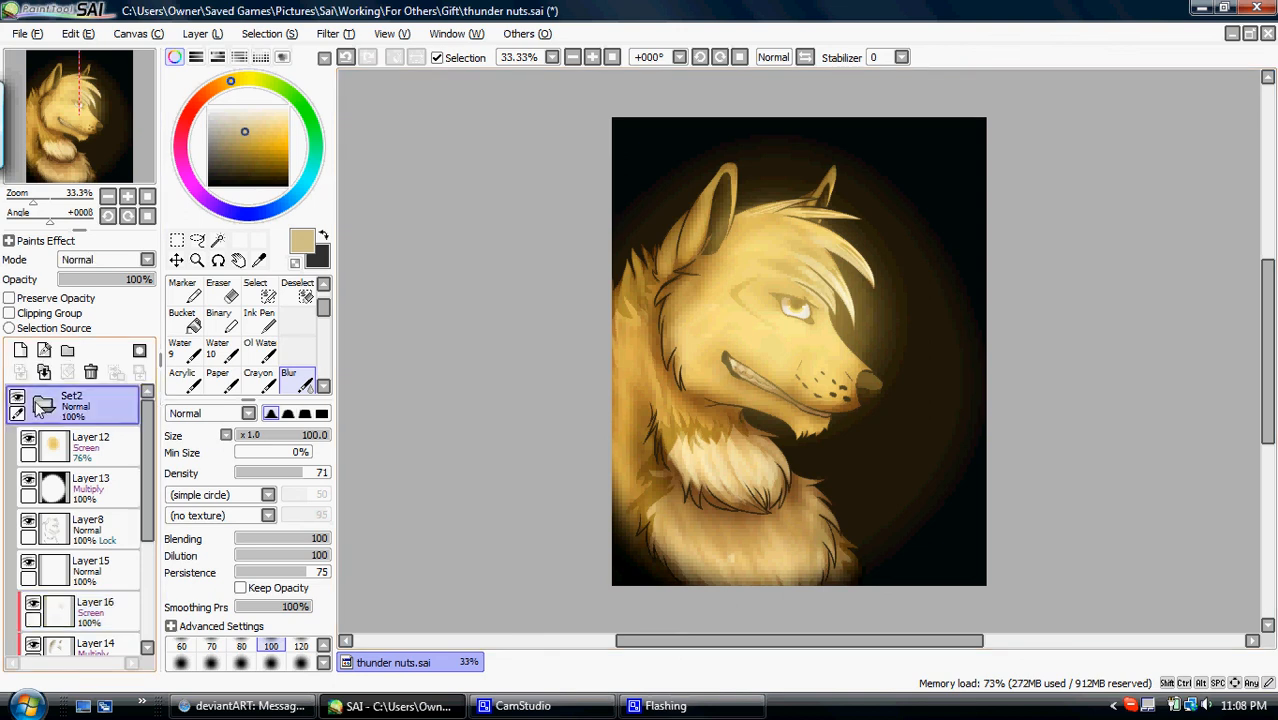
click(40, 405)
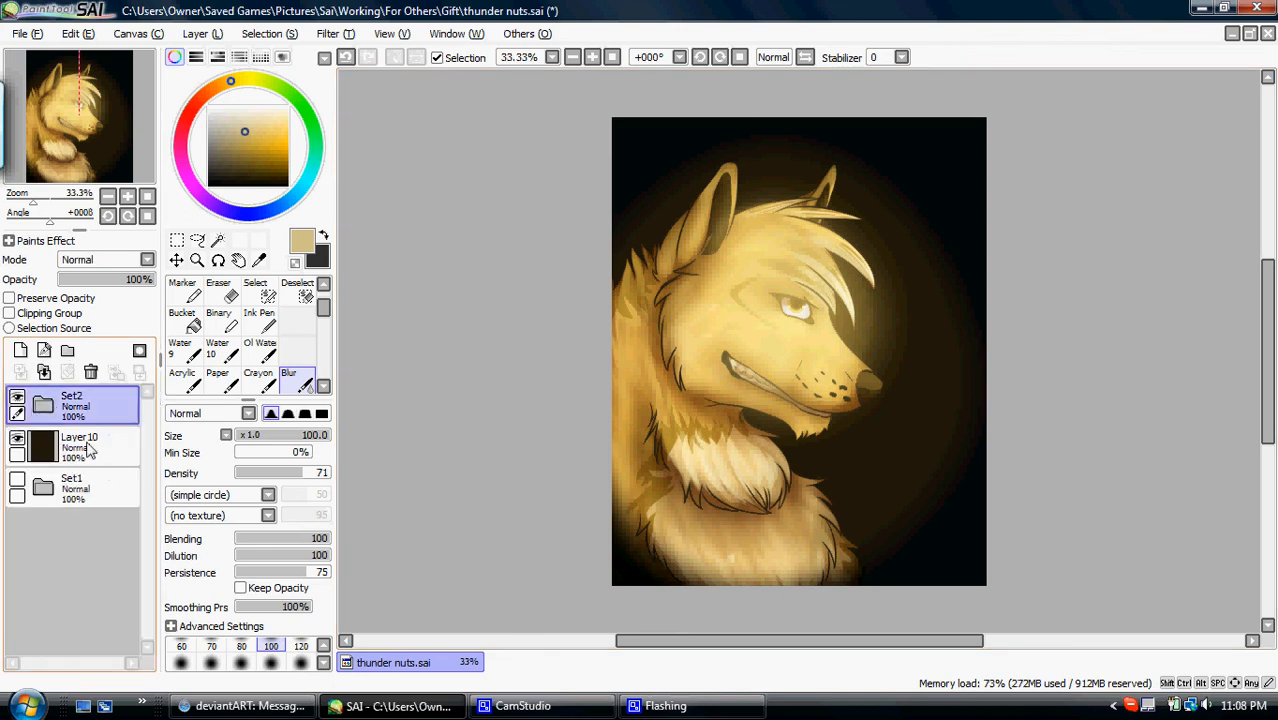
click(524, 708)
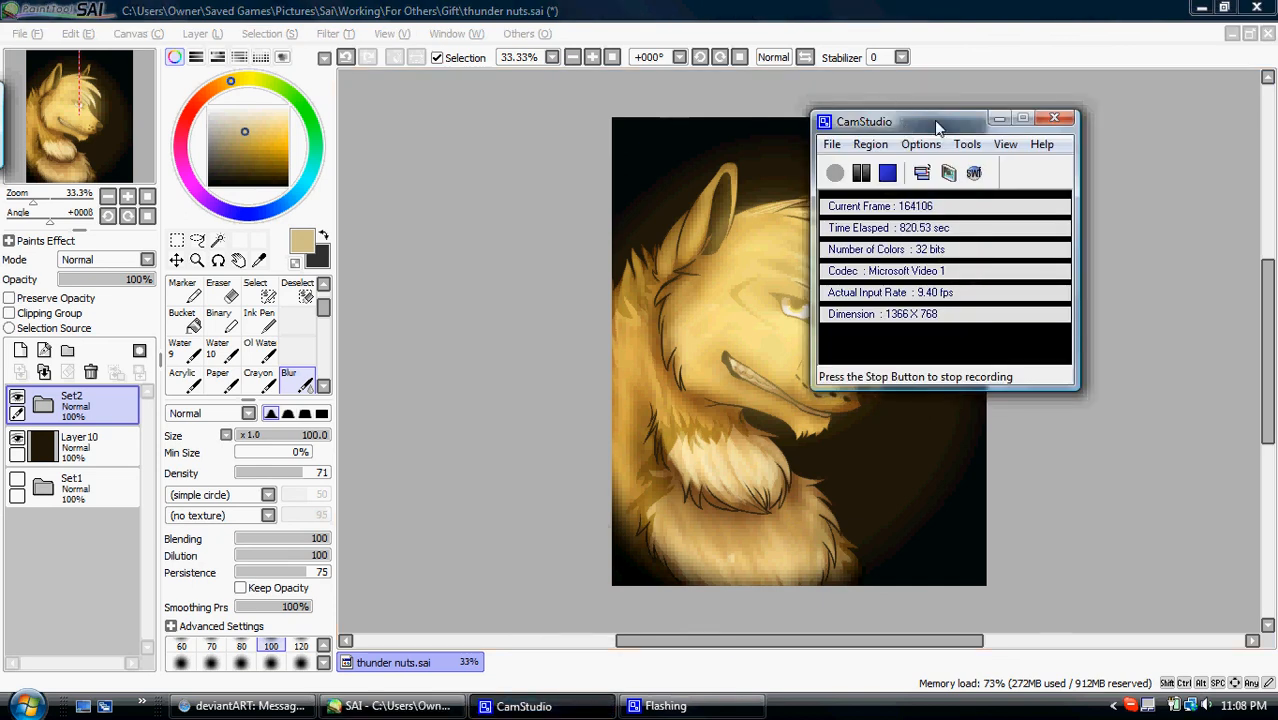
drag(905, 128, 998, 119)
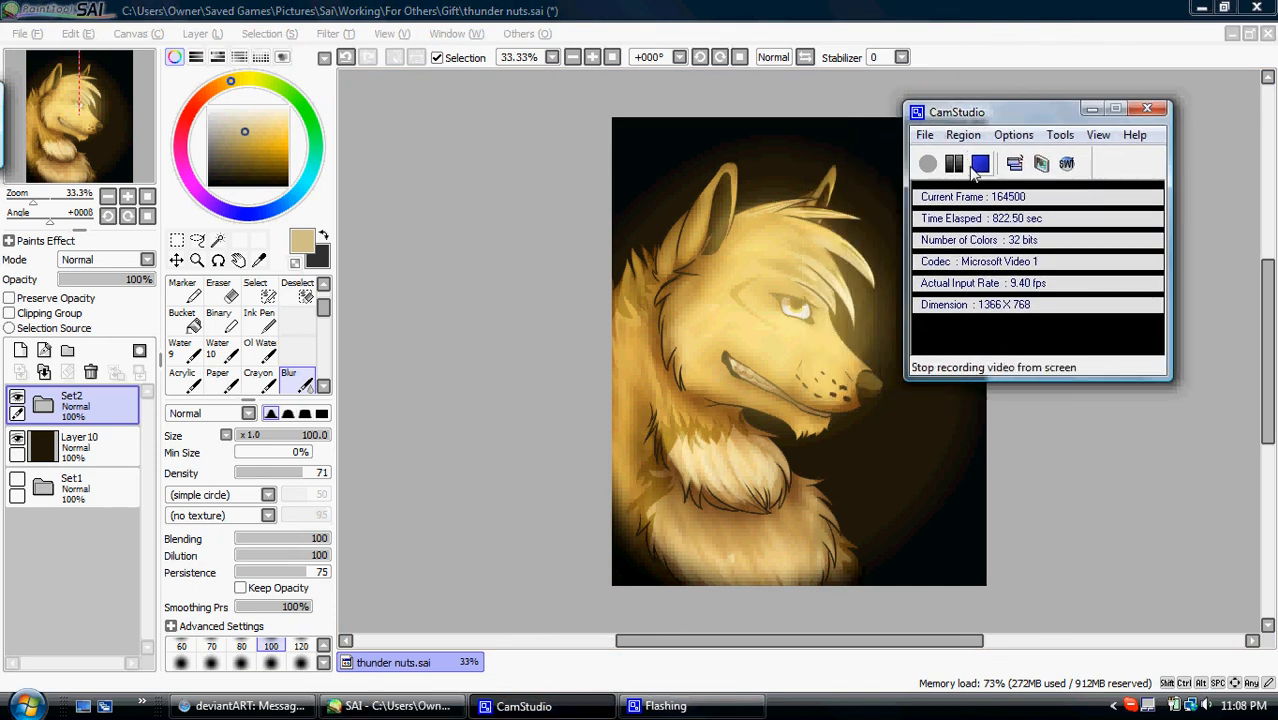